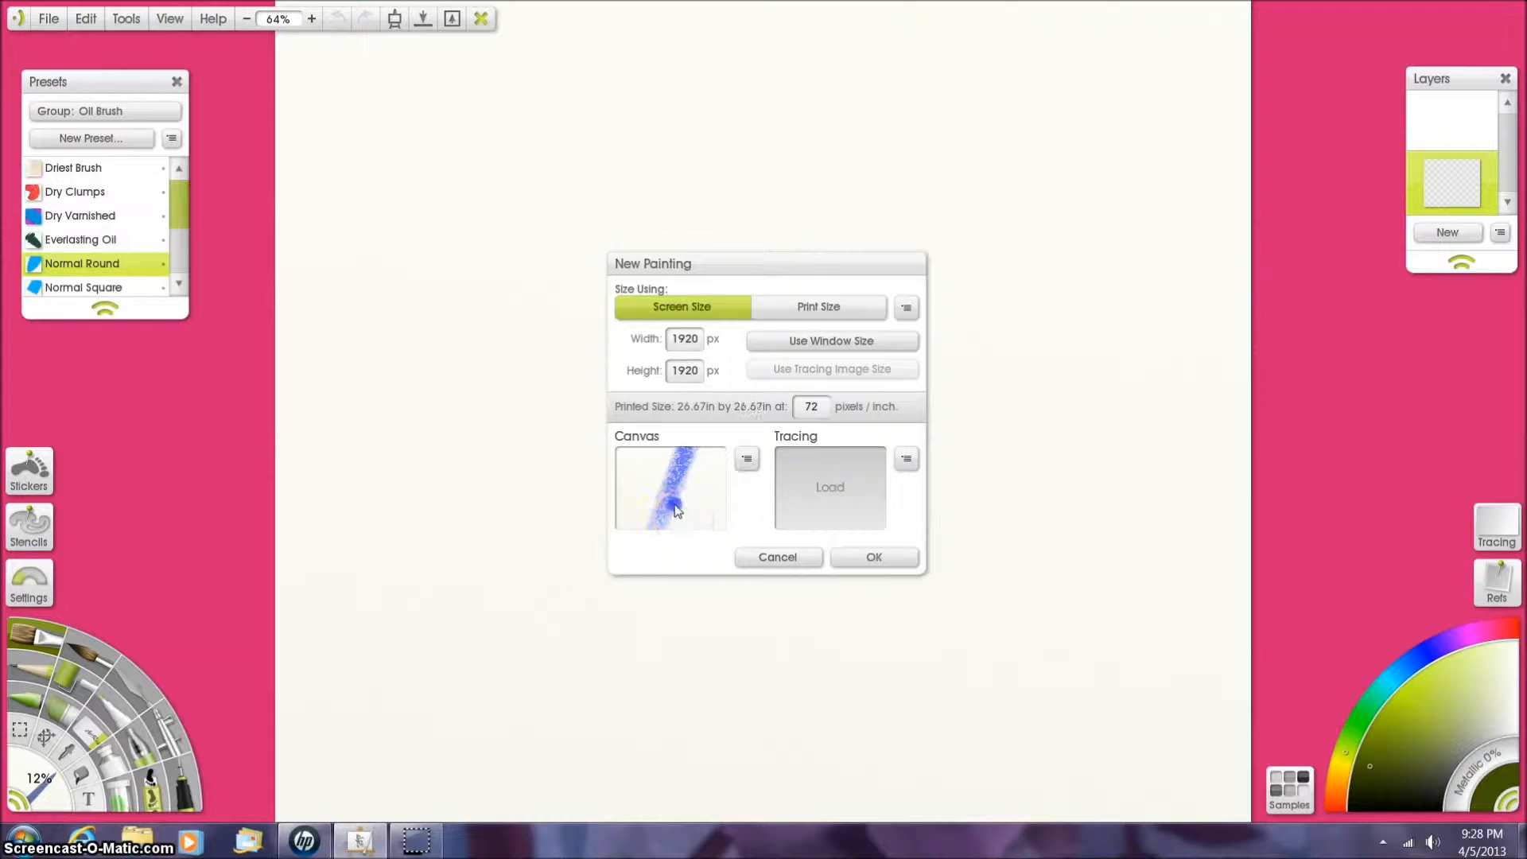
- Create a new 1920 by 1920 px painting at 72 pixels per inch with a transparent canvas
left_click_drag(615, 362, 622, 361)
left_click(956, 580)
left_click(904, 560)
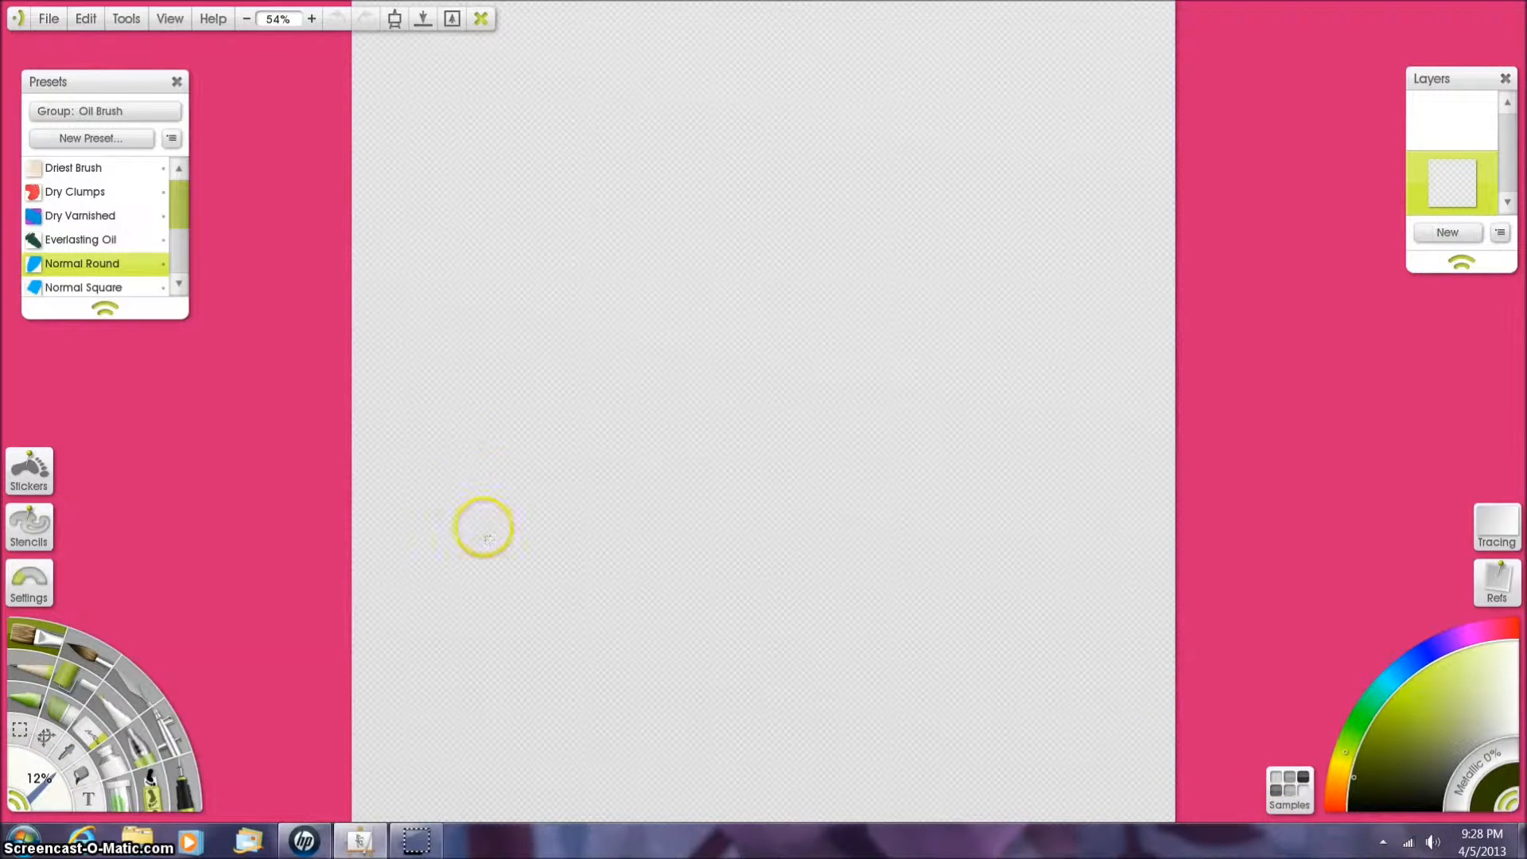
- Paint a long diagonal vine stem with curving side branches in dark olive green using the Normal Round oil brush at 12%
mouse_move(494, 659)
left_mouse_down()
mouse_move(556, 594)
mouse_move(609, 222)
left_mouse_up()
mouse_move(536, 632)
left_mouse_down()
mouse_move(546, 603)
mouse_move(863, 251)
left_mouse_up()
mouse_move(629, 501)
left_mouse_down()
mouse_move(671, 465)
mouse_move(829, 539)
left_mouse_up()
left_click_drag(827, 293, 968, 193)
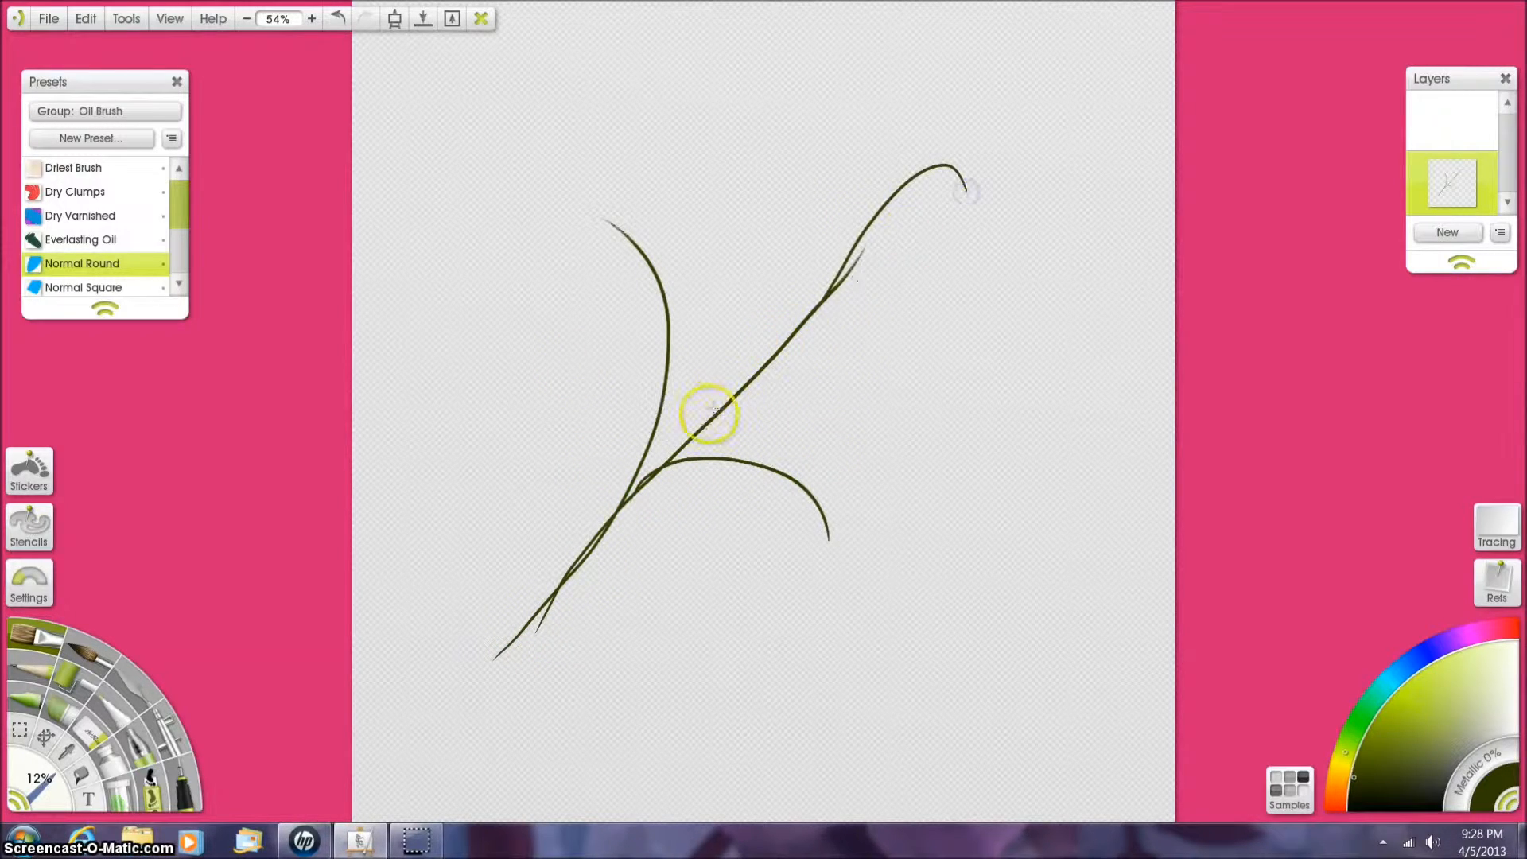
left_click_drag(712, 456, 735, 525)
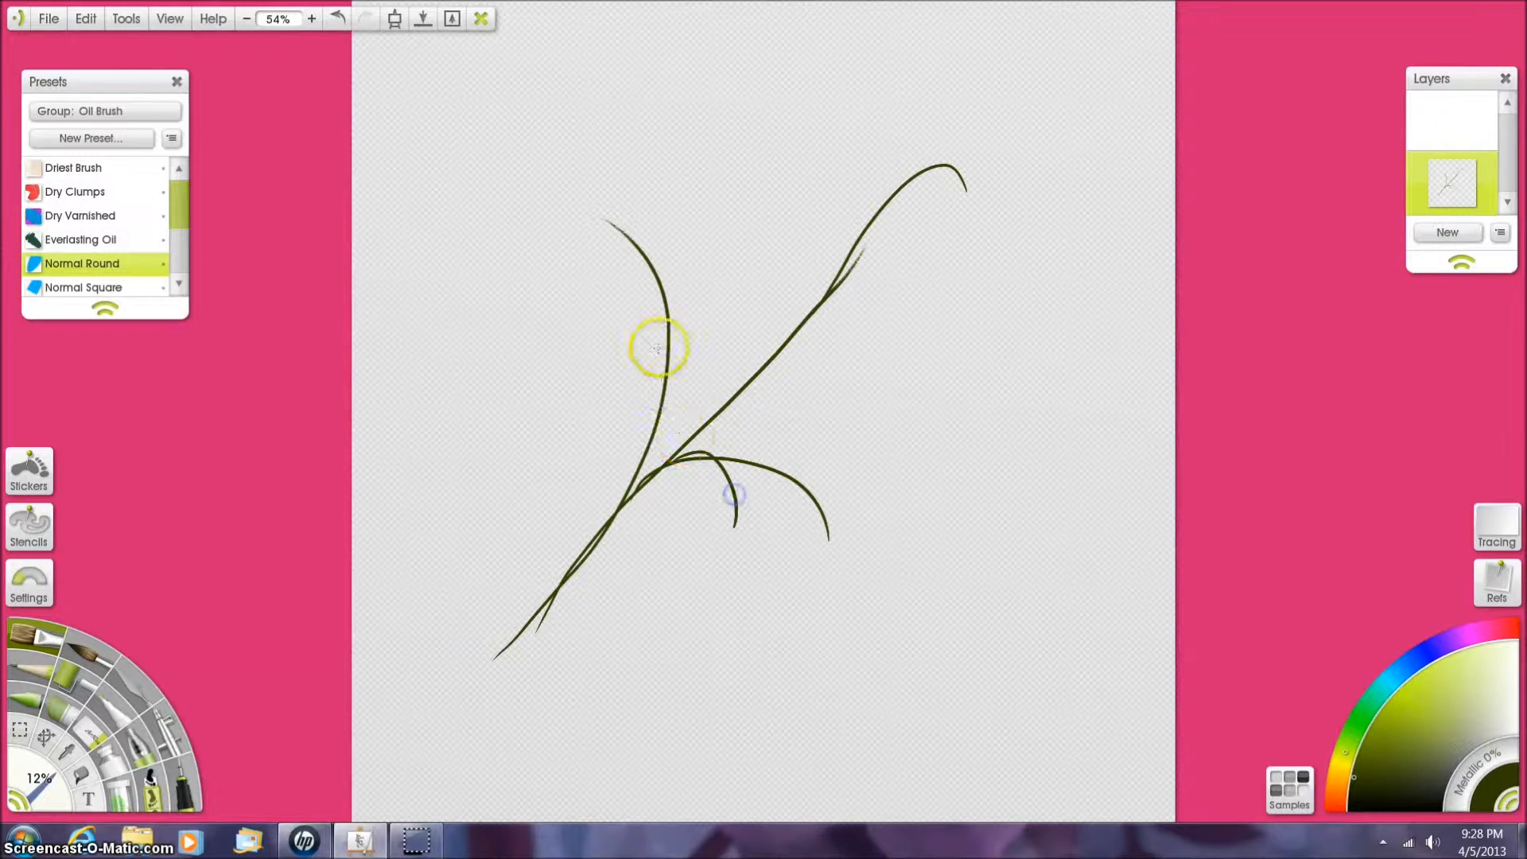
mouse_move(668, 351)
left_mouse_down()
mouse_move(641, 307)
mouse_move(601, 310)
left_mouse_up()
- Enlarge the oil brush to 35% and outline two heart-shaped leaves with centre lines hanging from the short side stems
mouse_move(36, 783)
left_mouse_down()
mouse_move(63, 803)
mouse_move(39, 788)
left_mouse_up()
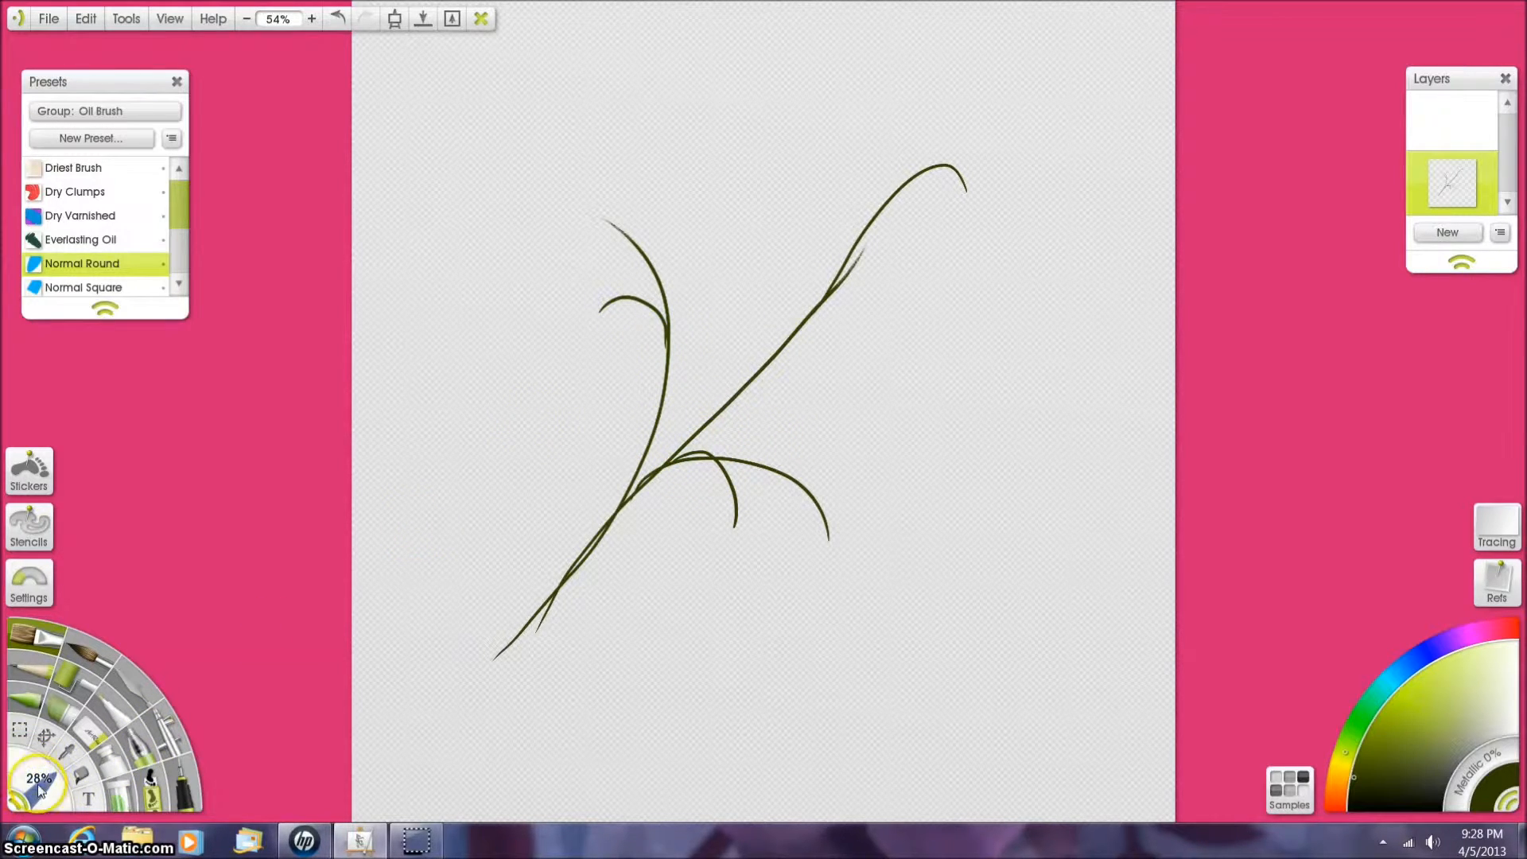
left_click(83, 733)
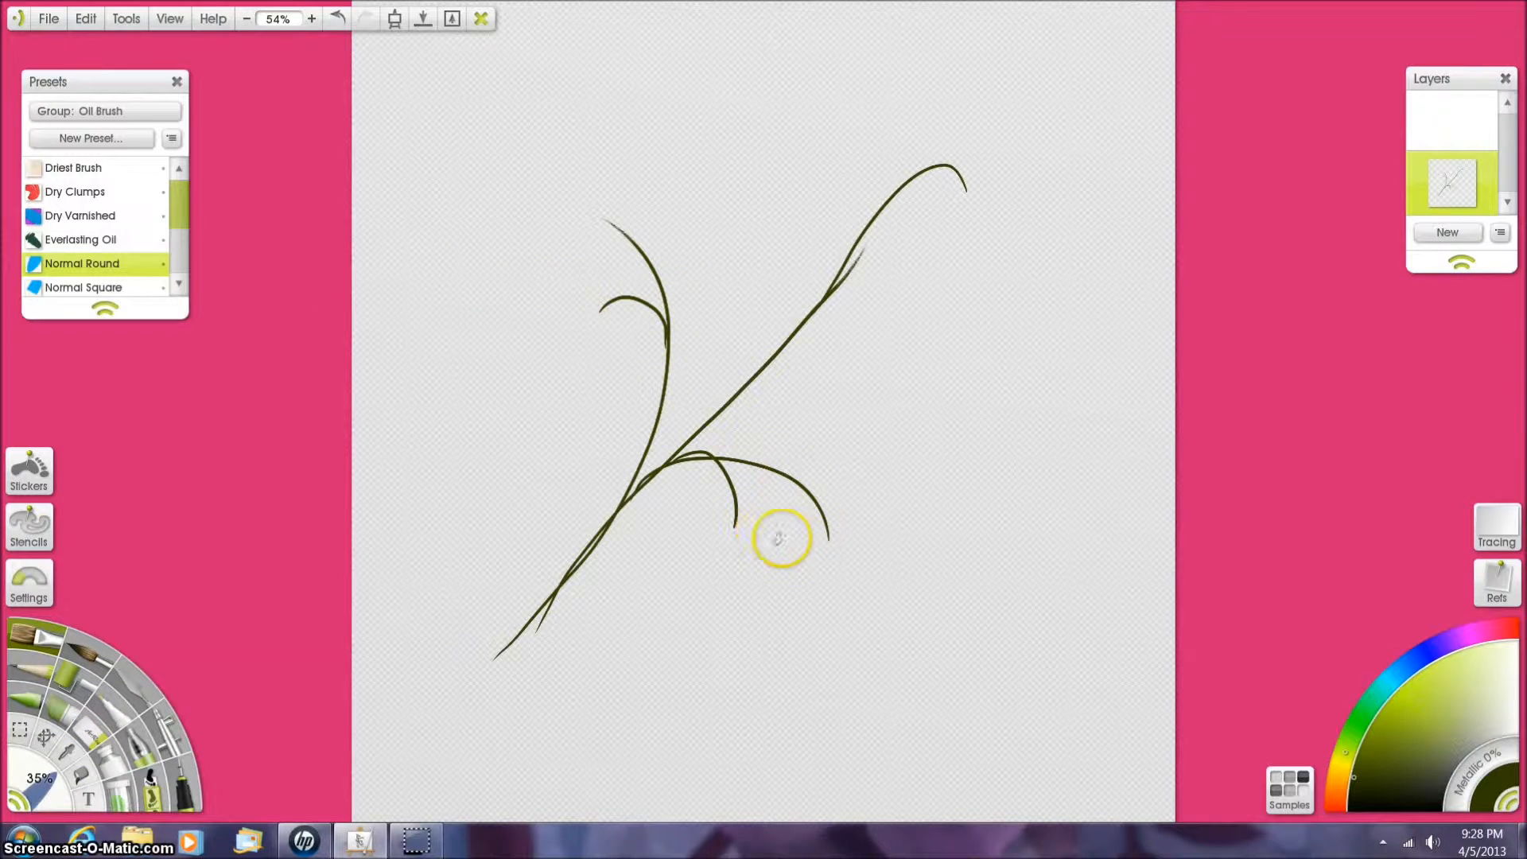
mouse_move(734, 531)
left_mouse_down()
mouse_move(794, 523)
mouse_move(789, 595)
mouse_move(735, 647)
mouse_move(683, 520)
mouse_move(707, 612)
mouse_move(733, 646)
left_mouse_up()
mouse_move(607, 307)
left_mouse_down()
mouse_move(643, 370)
mouse_move(608, 433)
mouse_move(548, 470)
left_mouse_up()
mouse_move(598, 312)
left_mouse_down()
mouse_move(556, 286)
mouse_move(517, 343)
mouse_move(544, 472)
left_mouse_up()
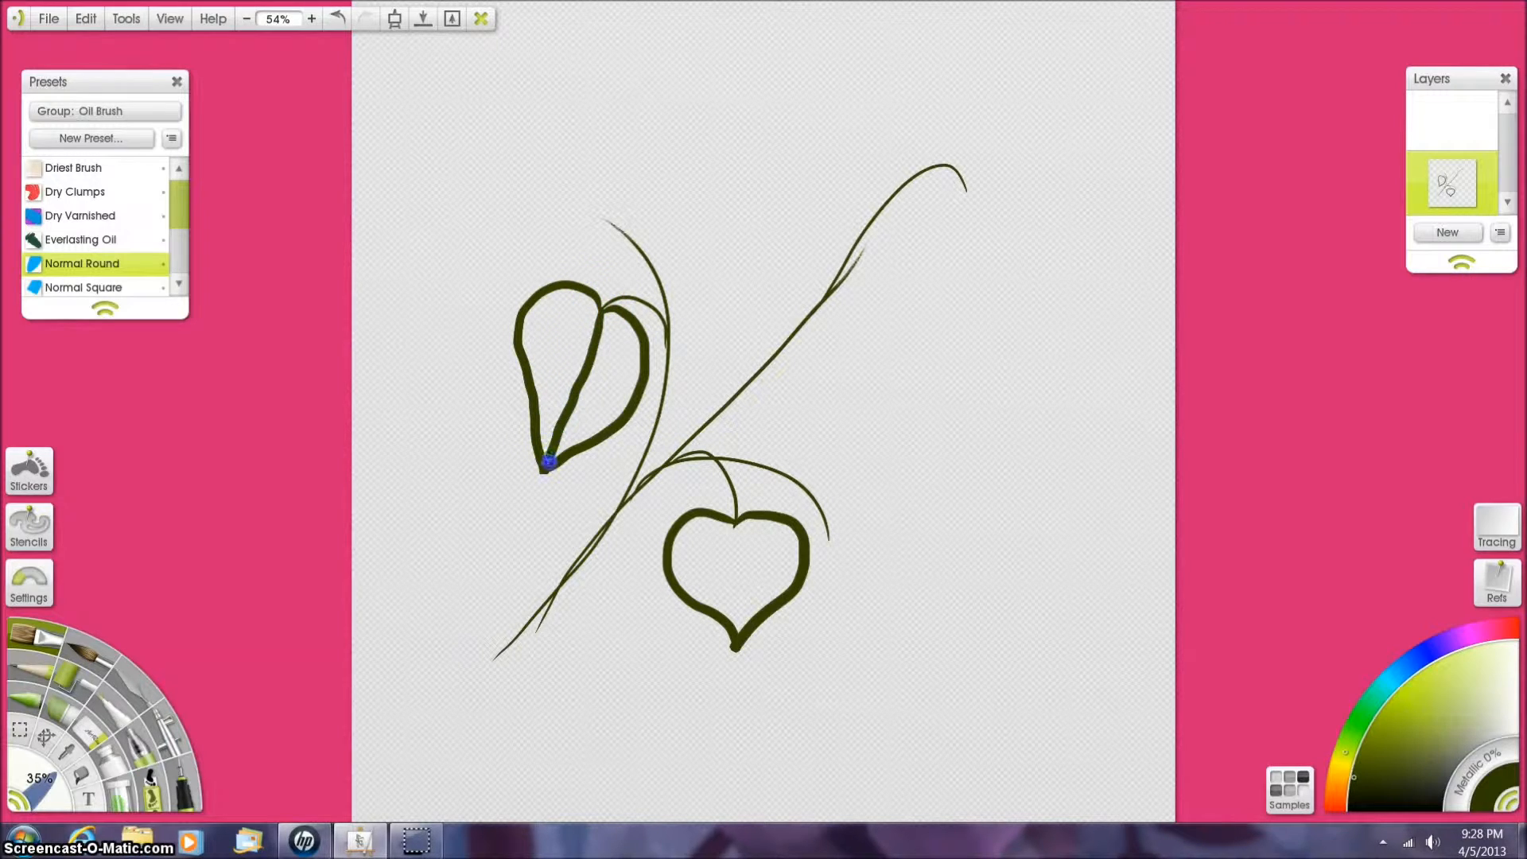
left_click_drag(732, 521, 740, 598)
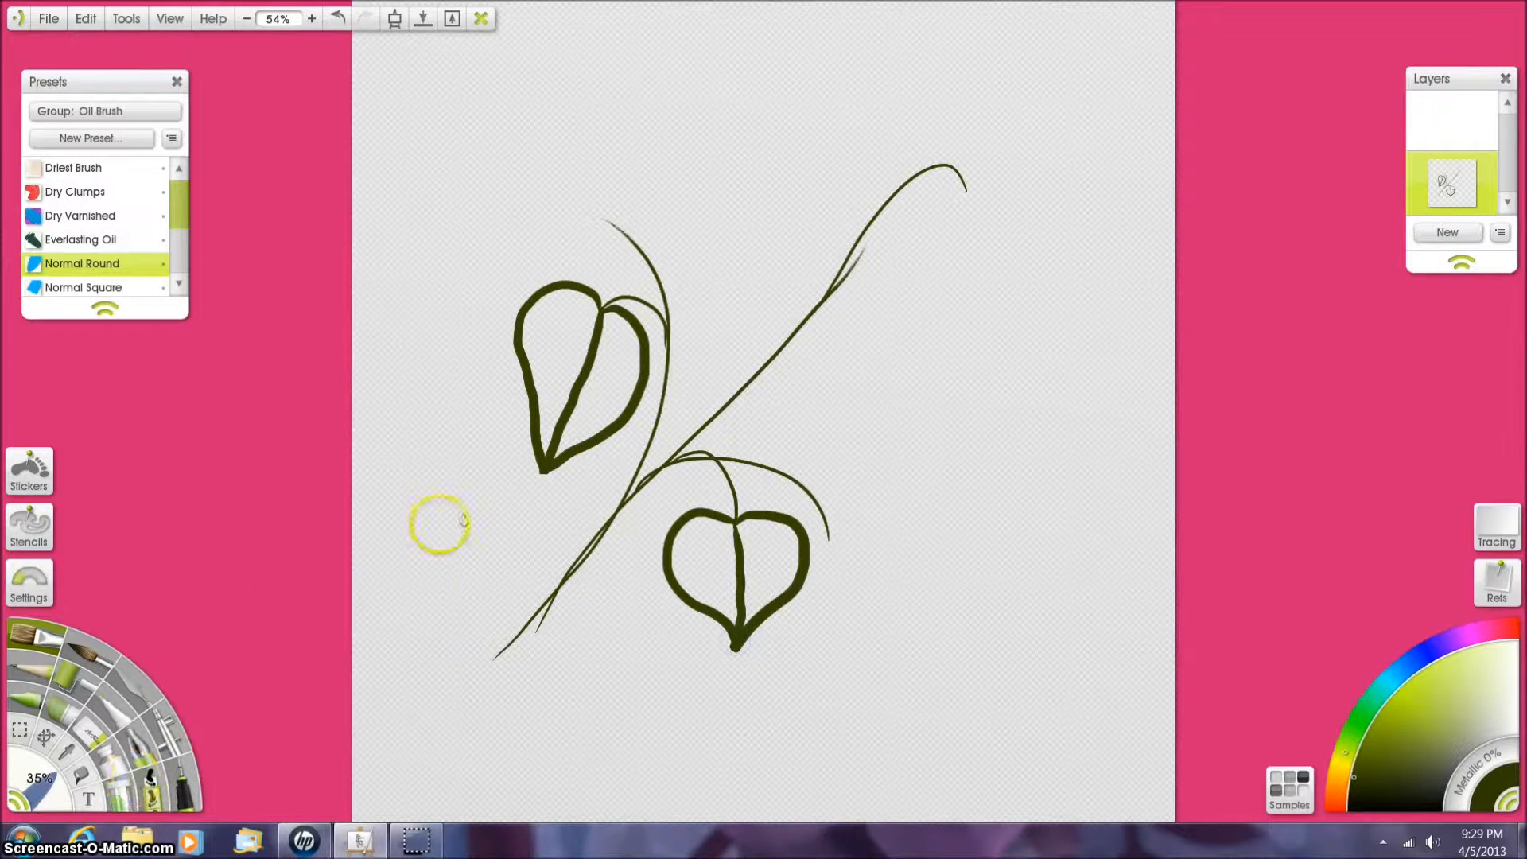
- Fill the left half of both leaves with the dark olive green
left_click(80, 774)
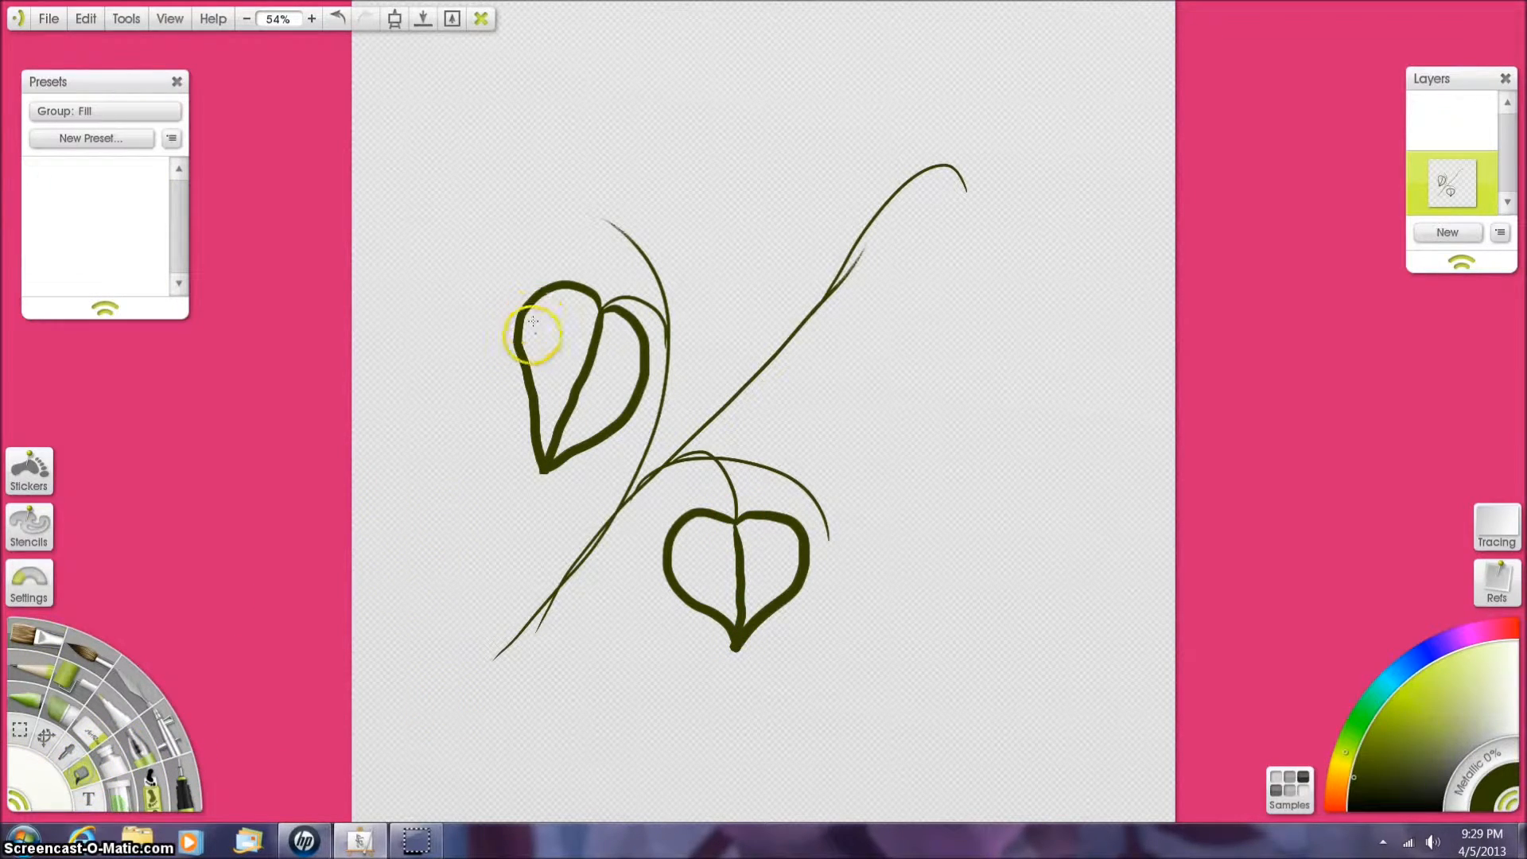
left_click(554, 338)
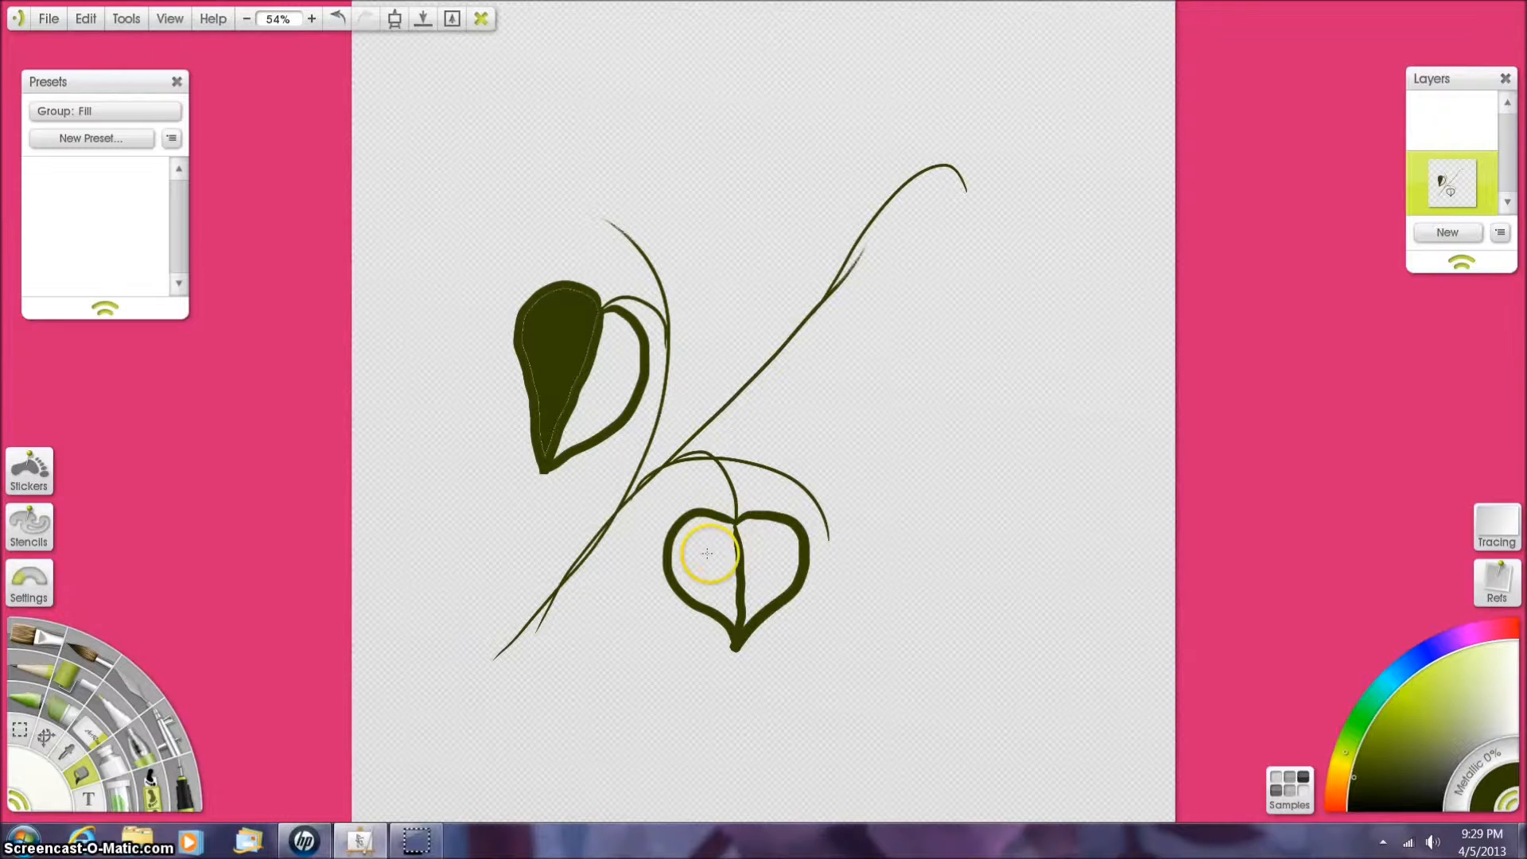
left_click(706, 552)
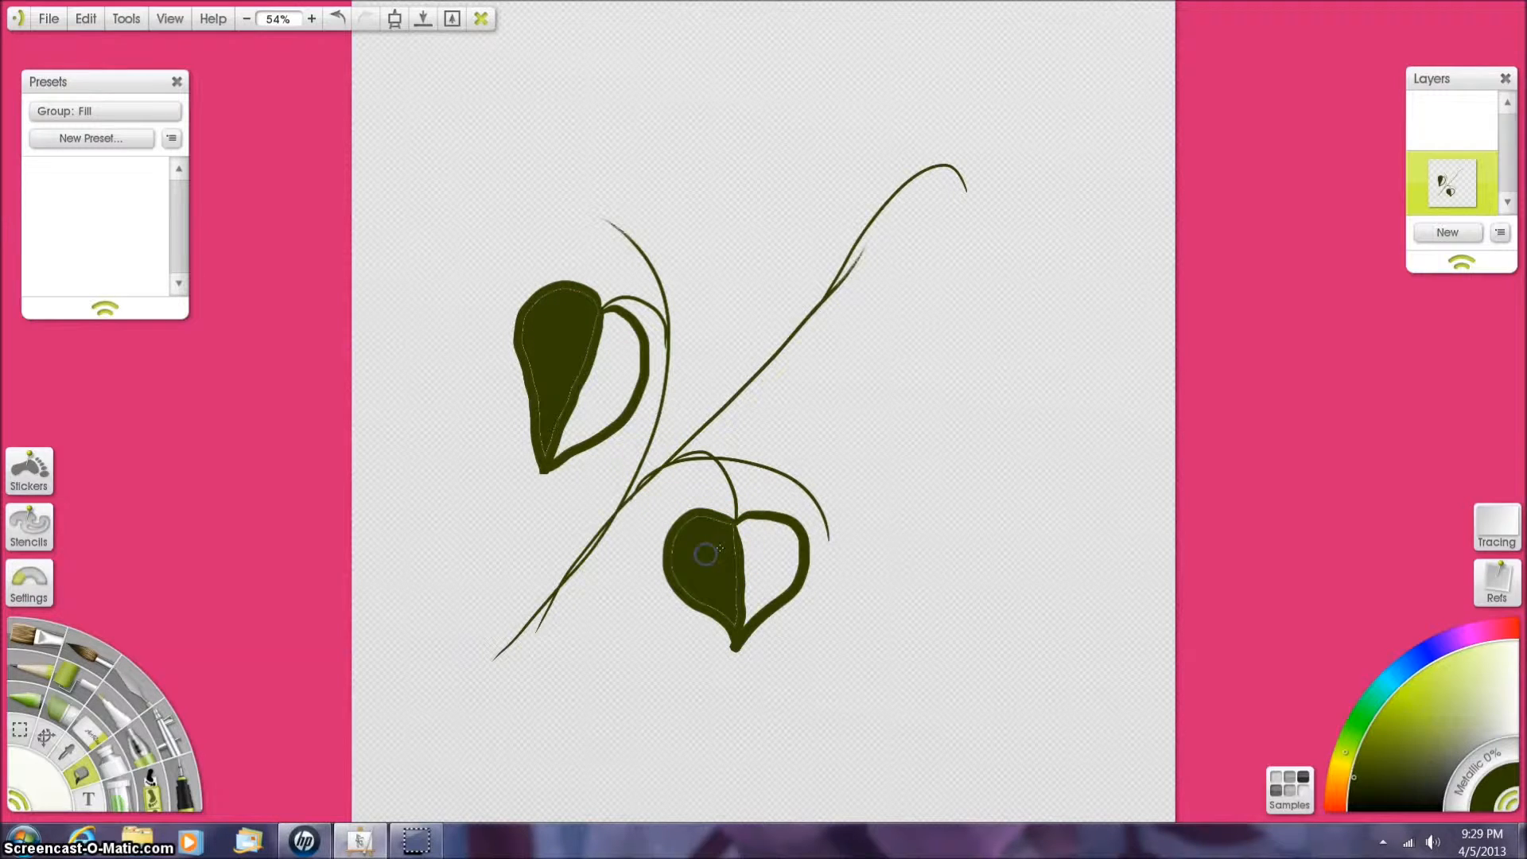
- Pick a lighter yellow-green and fill the right half of both leaves with it
left_click(1399, 720)
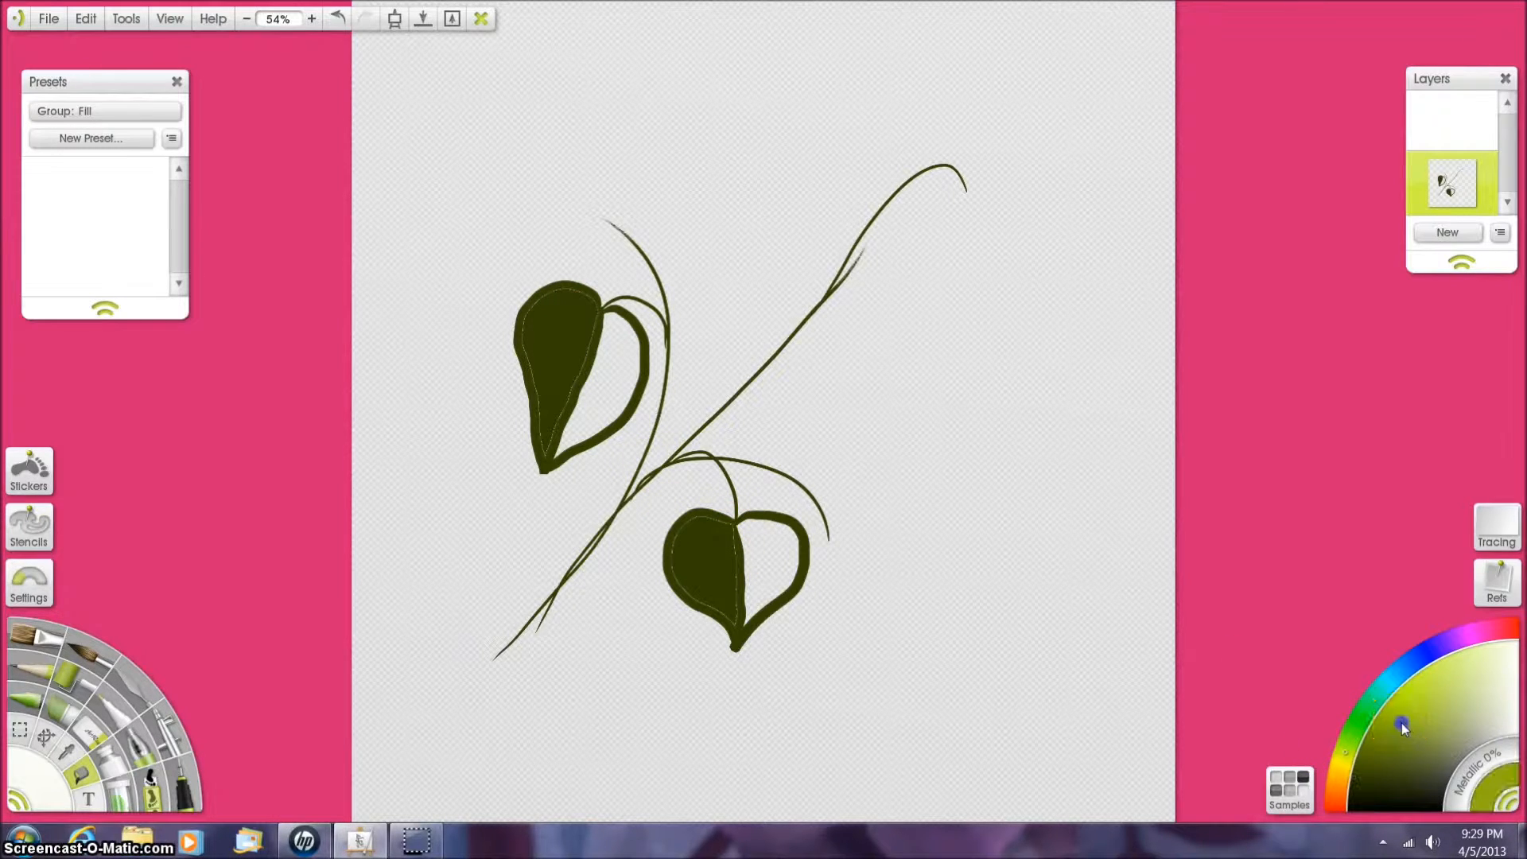
left_click(769, 557)
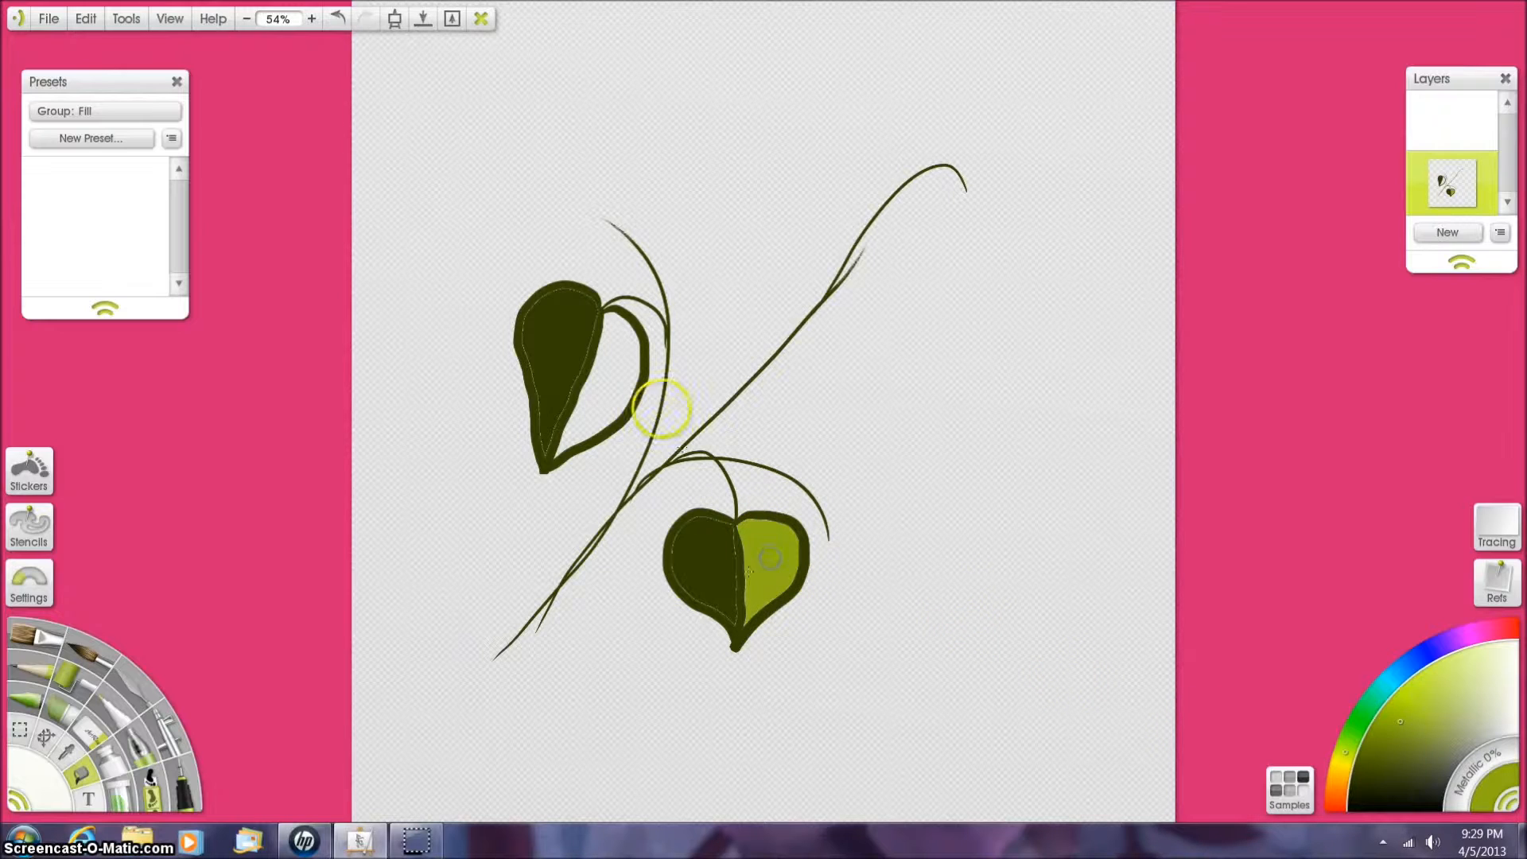
left_click(616, 374)
- Blend the dark and light greens of the upper leaf along its edges and centre with the palette knife at 20%
left_click(92, 738)
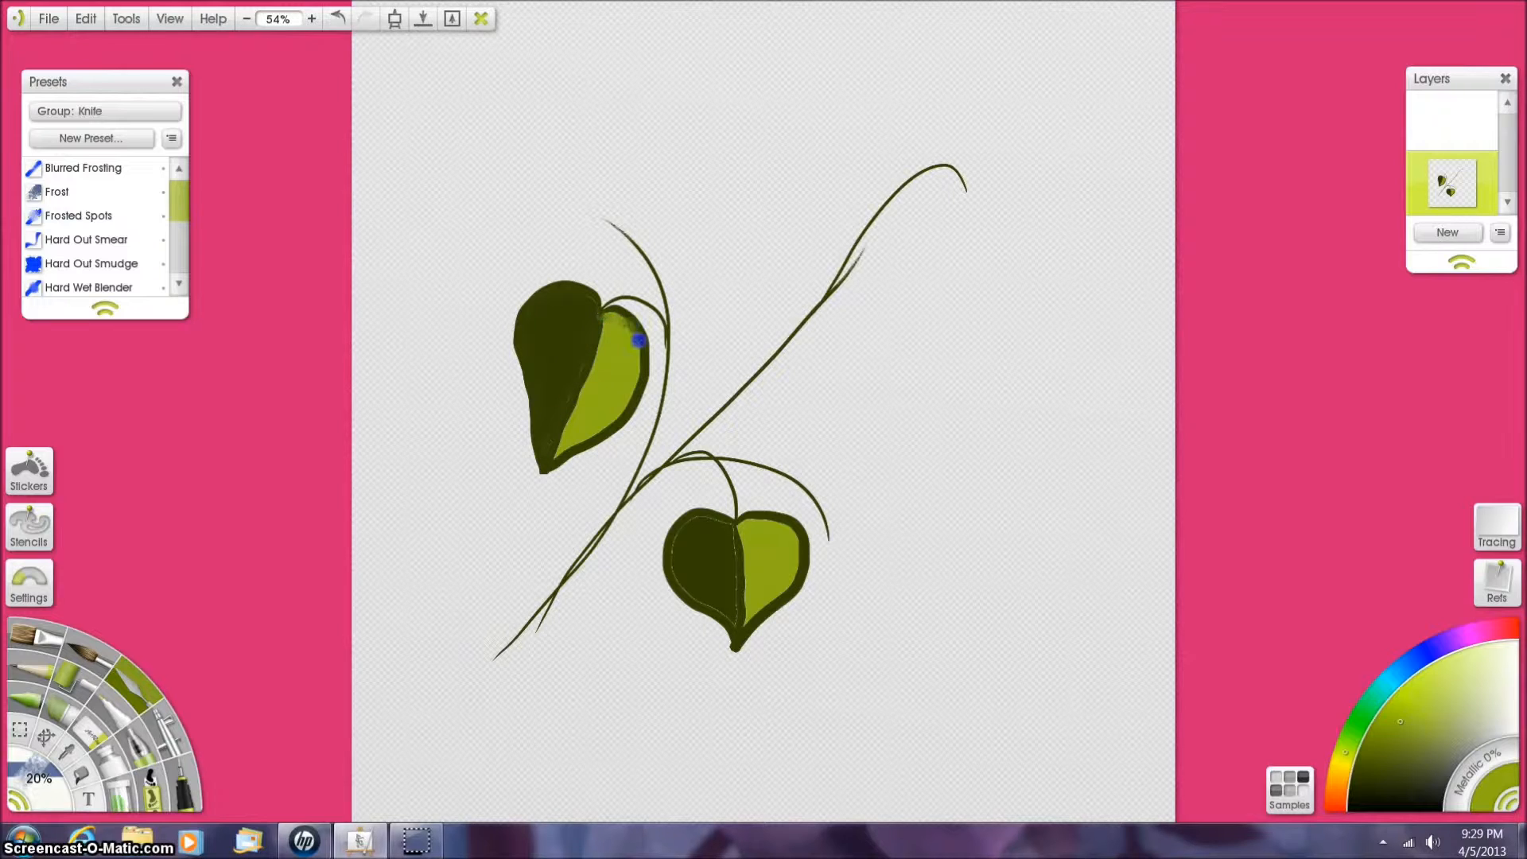
mouse_move(627, 386)
left_mouse_down()
mouse_move(636, 358)
mouse_move(588, 439)
left_mouse_up()
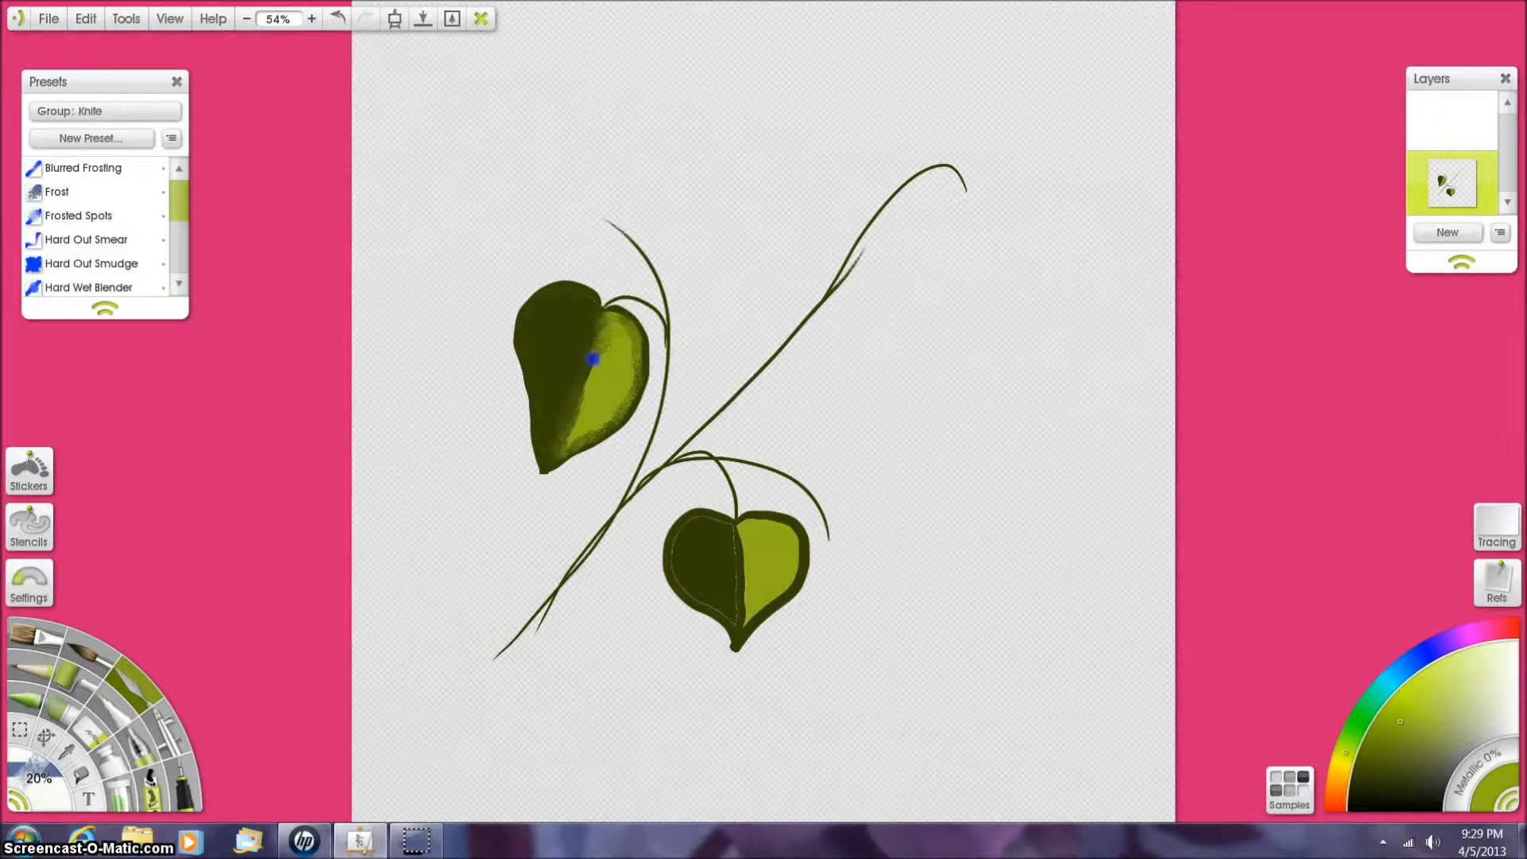
left_click_drag(569, 447, 563, 450)
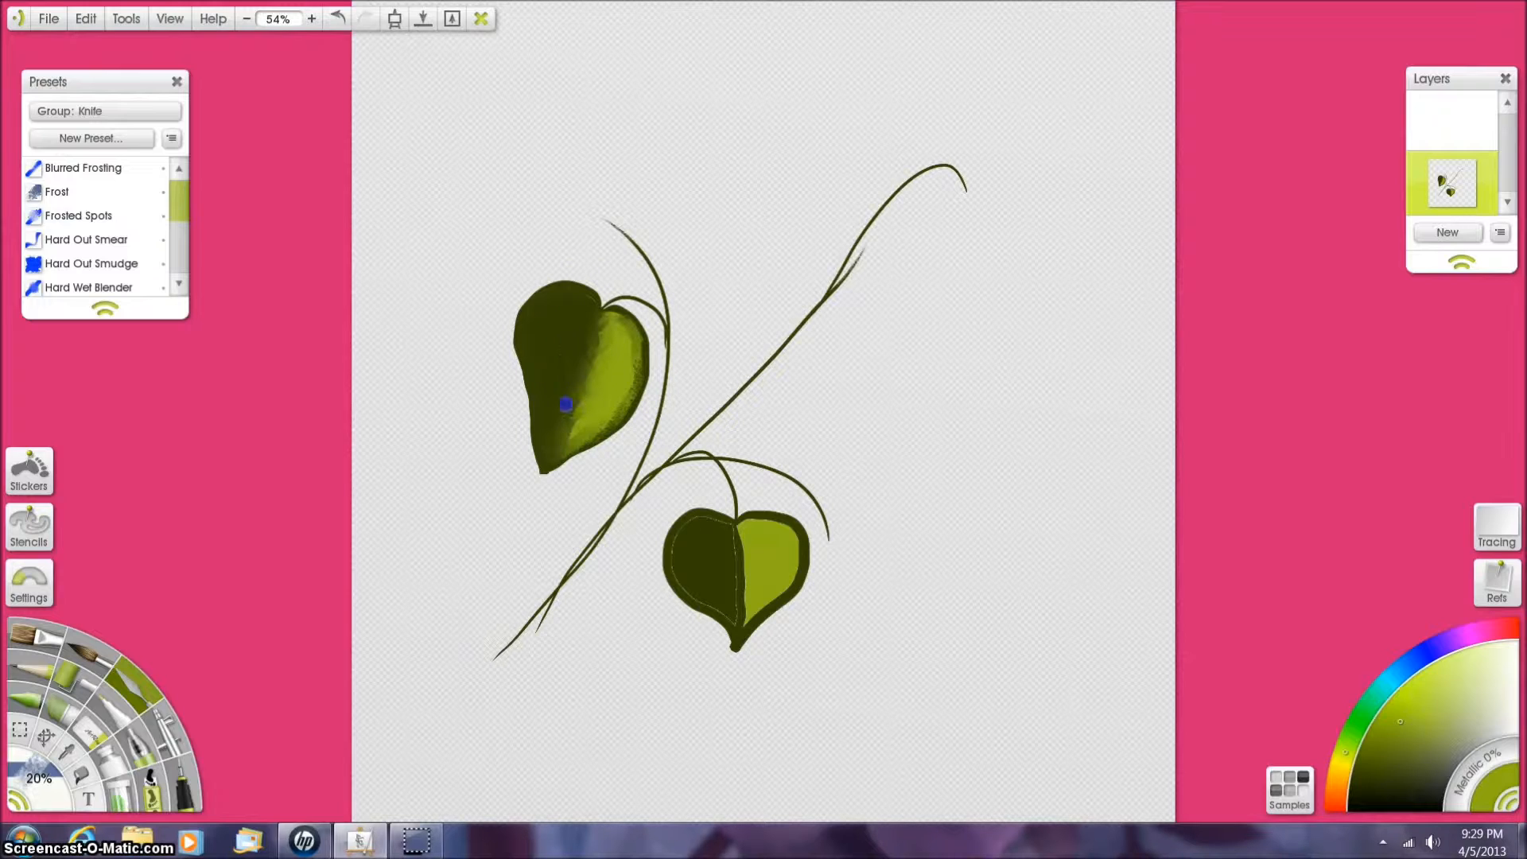
mouse_move(549, 397)
left_mouse_down()
mouse_move(587, 444)
mouse_move(593, 415)
mouse_move(609, 418)
mouse_move(615, 321)
mouse_move(645, 354)
left_mouse_up()
left_click_drag(588, 441, 625, 325)
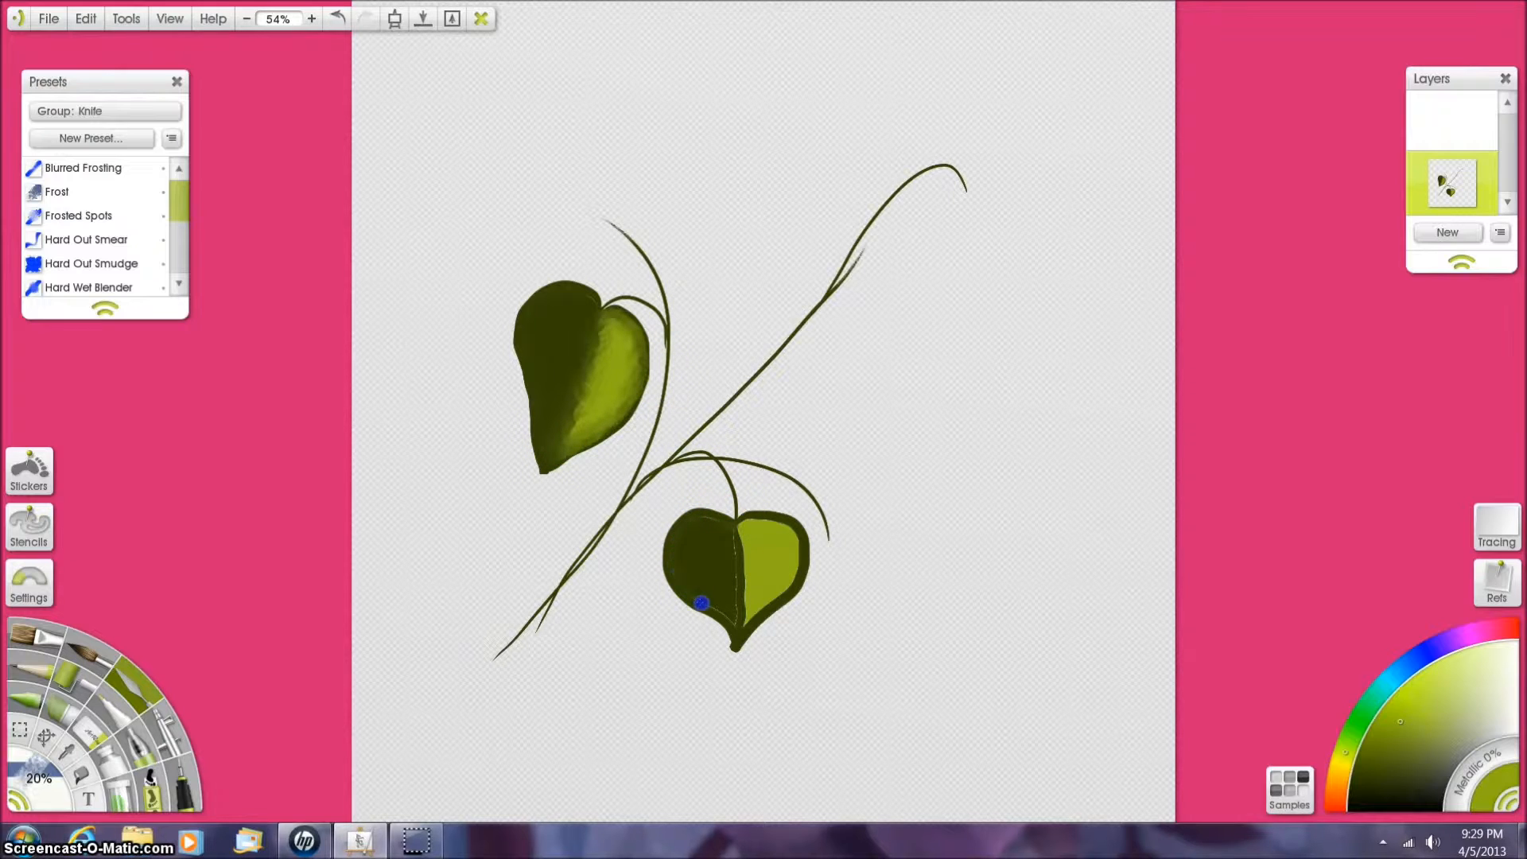
- Blend the lower leaf's dark outline and centre line into the lighter green with the palette knife
left_click_drag(736, 580, 746, 526)
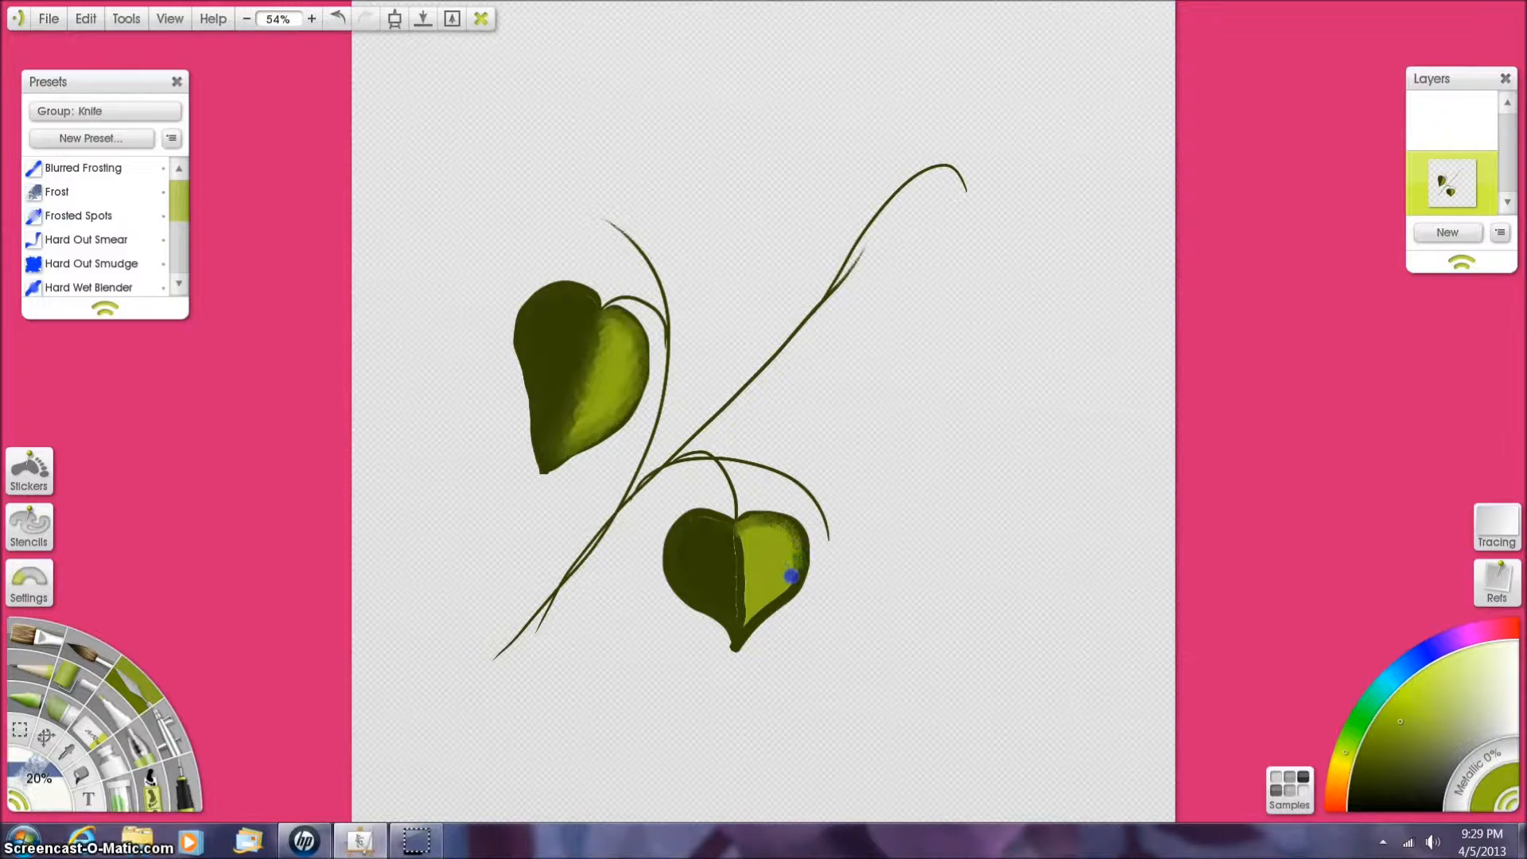
left_click_drag(741, 618, 738, 631)
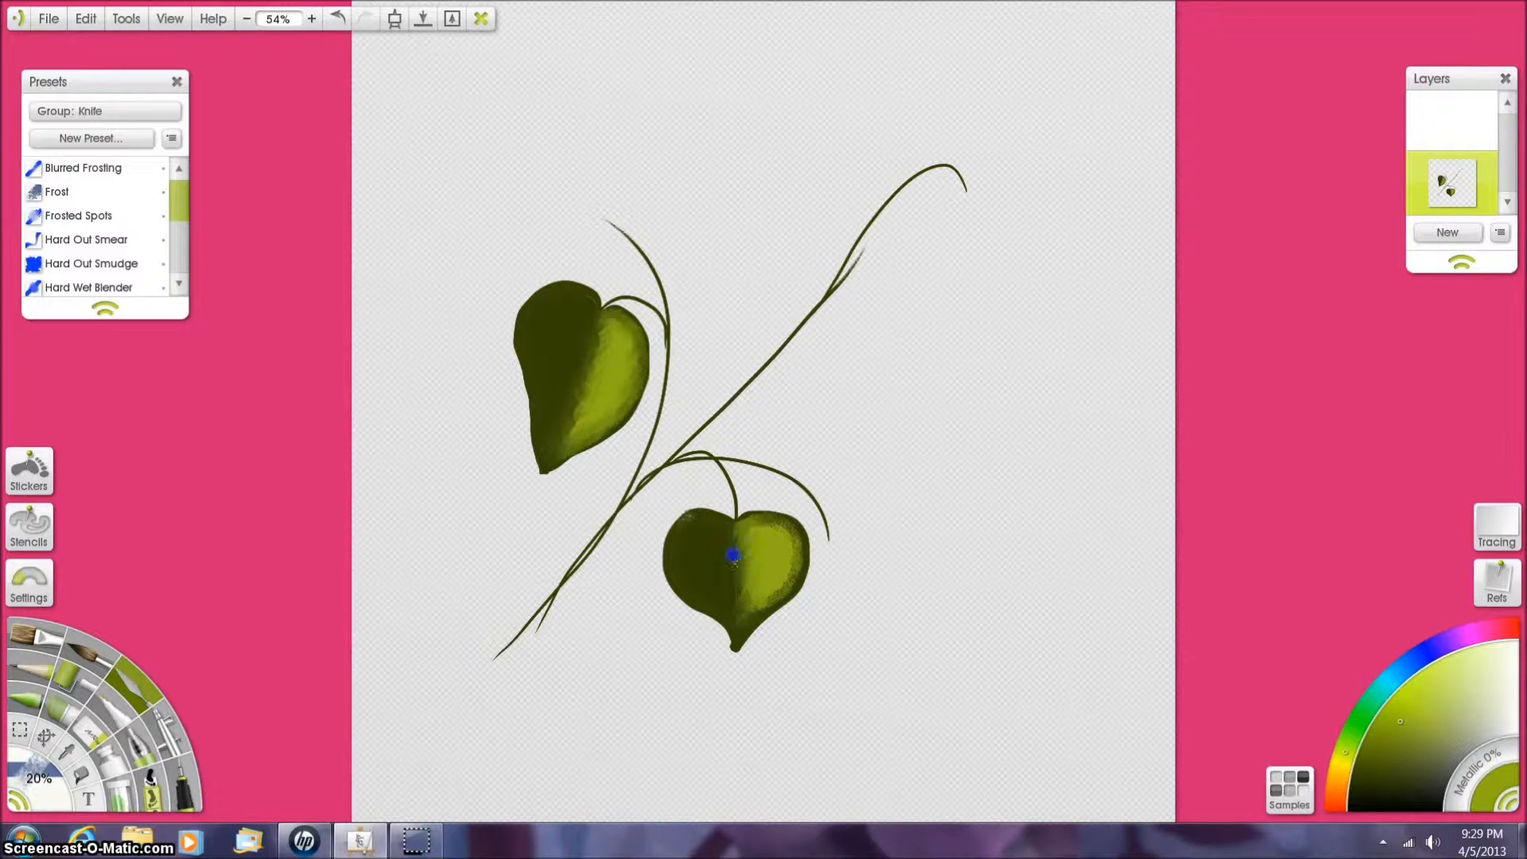
left_click_drag(729, 599, 739, 625)
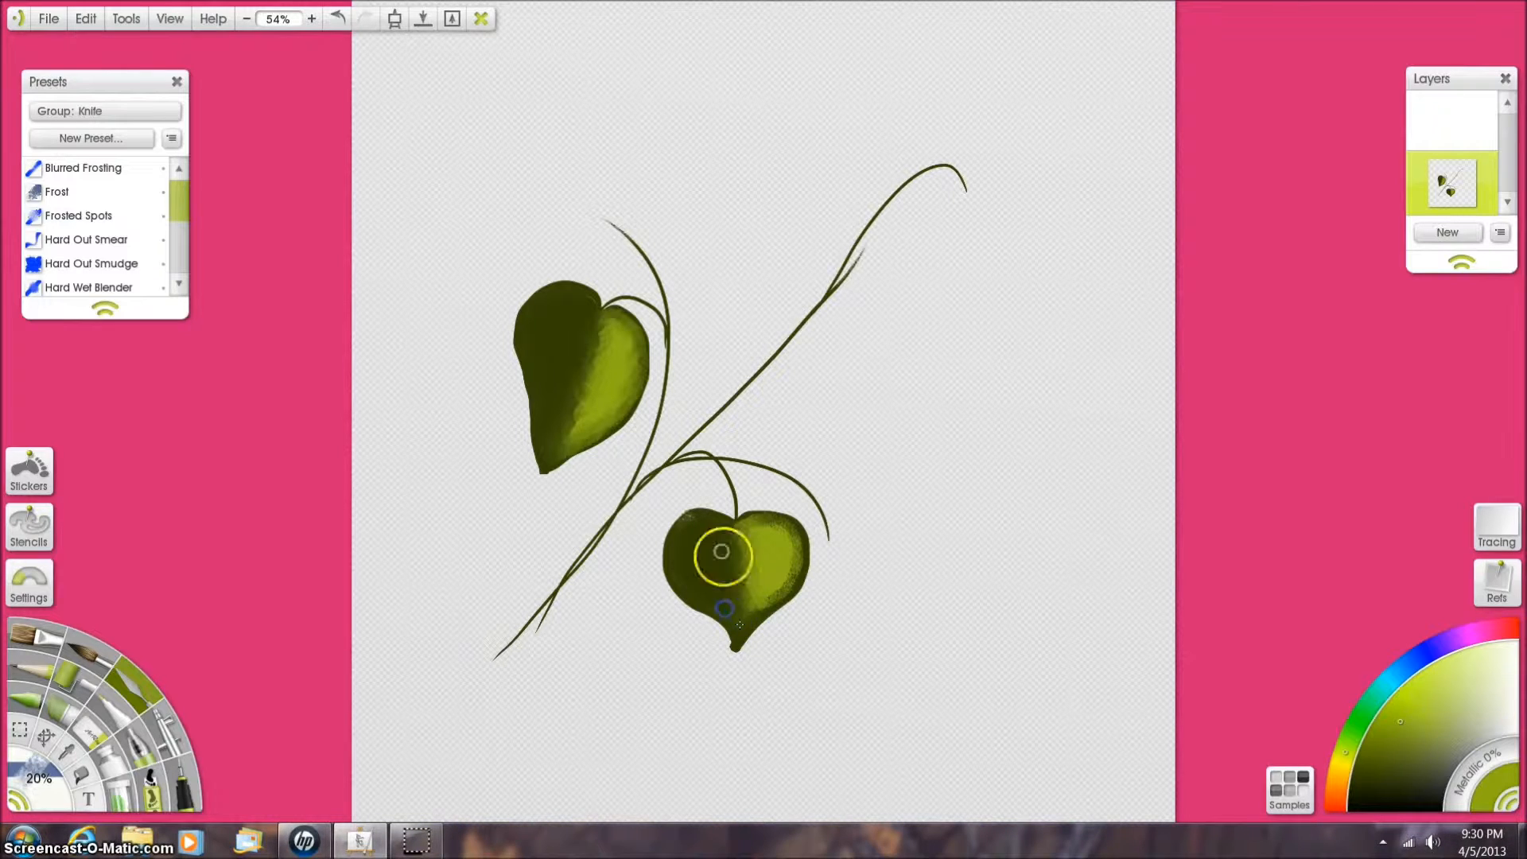
mouse_move(770, 579)
left_mouse_down()
mouse_move(740, 556)
mouse_move(759, 586)
mouse_move(751, 616)
mouse_move(785, 575)
mouse_move(778, 513)
mouse_move(755, 532)
mouse_move(781, 537)
mouse_move(788, 587)
mouse_move(720, 553)
left_mouse_up()
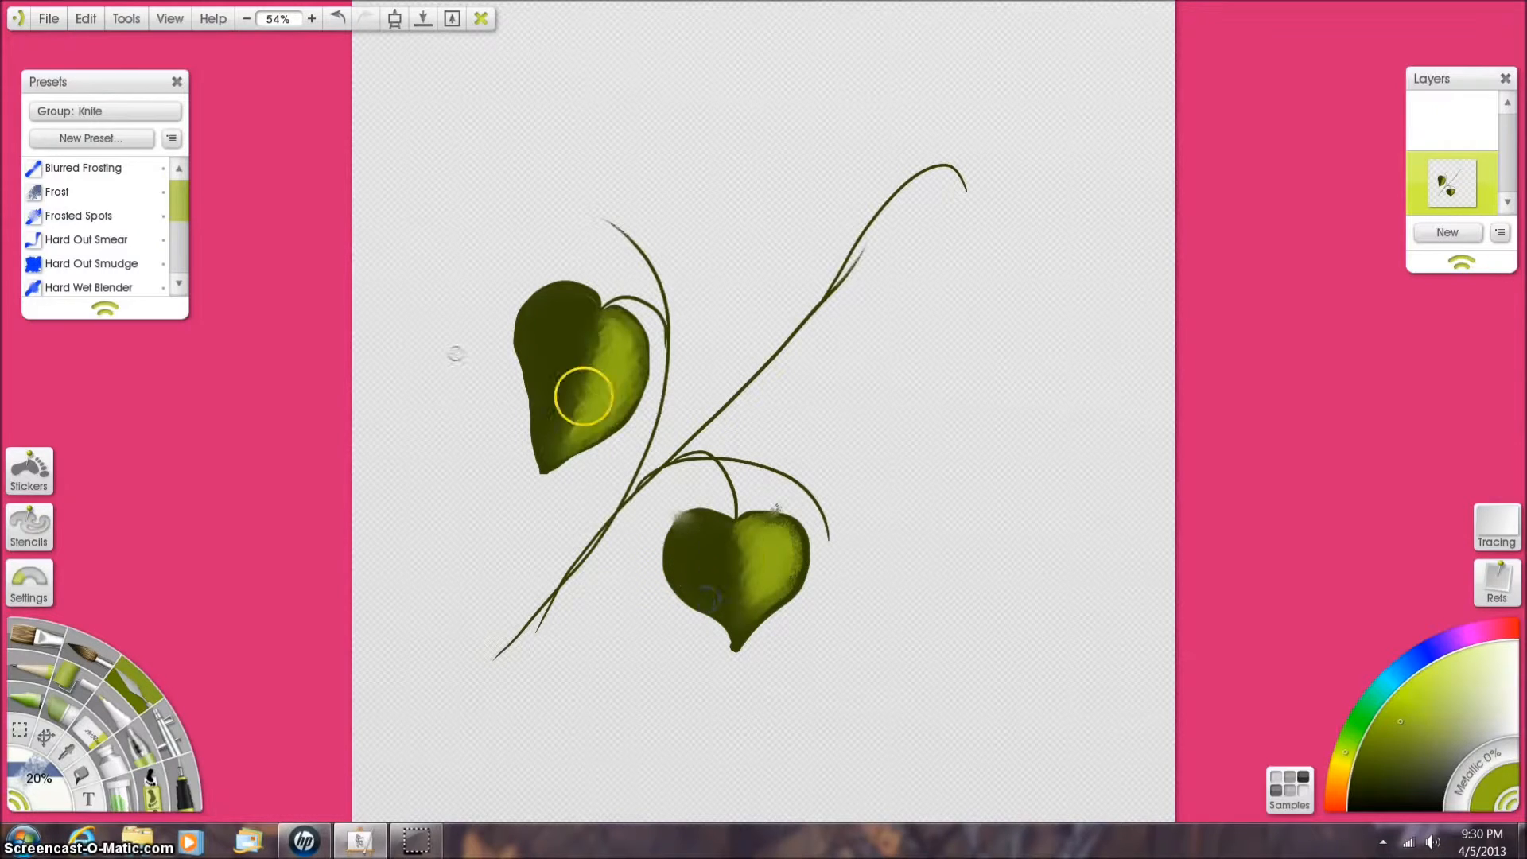
- Pick a very dark green and paint thin veins on both leaves with the Normal Round oil brush at 12%
left_click(1365, 791)
left_click(33, 636)
left_click_drag(56, 799, 47, 810)
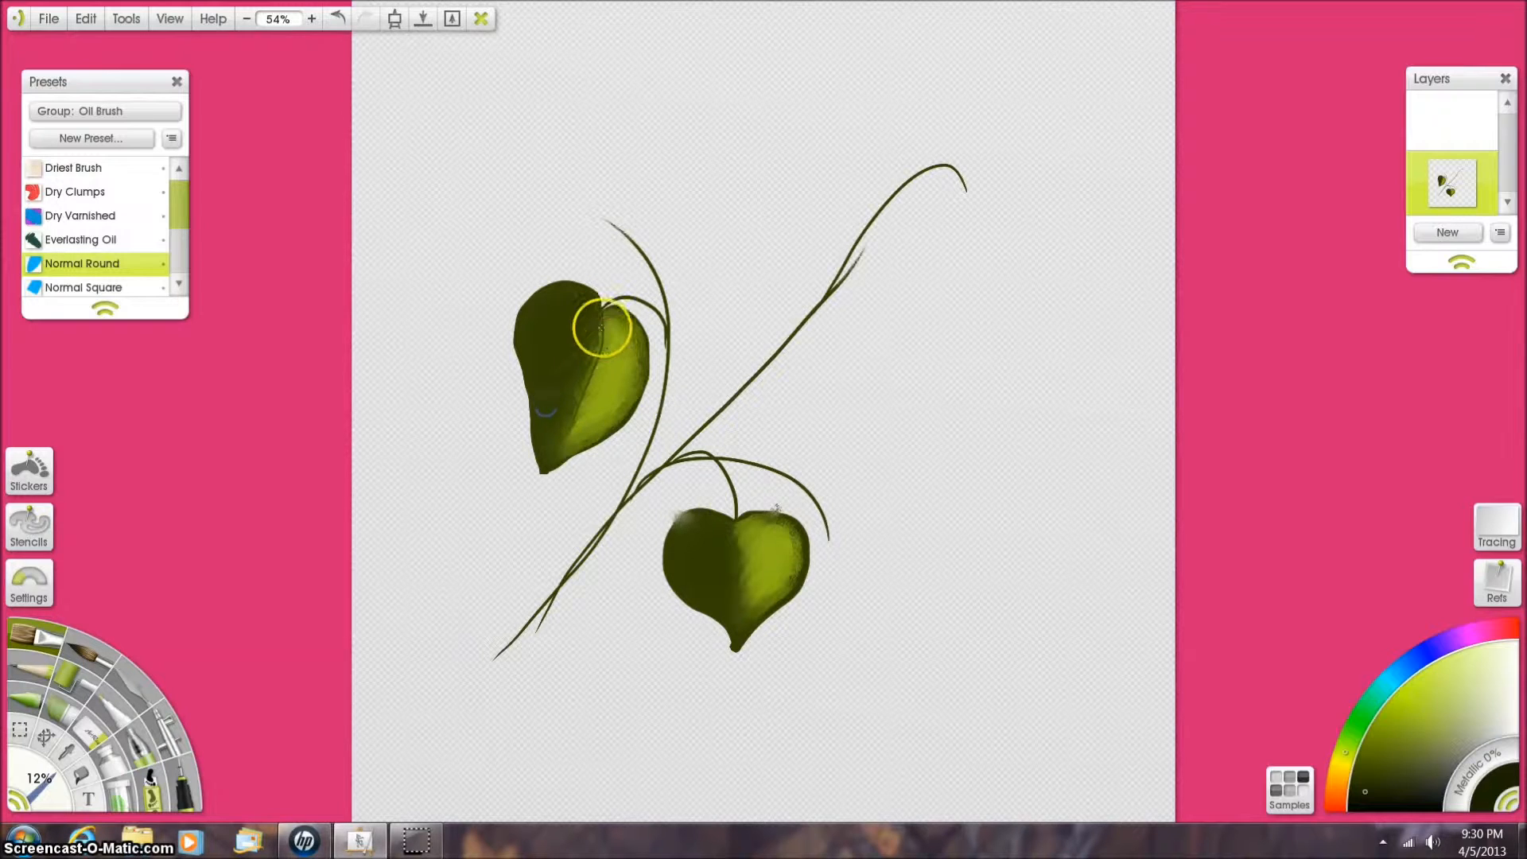
left_click_drag(587, 395, 583, 424)
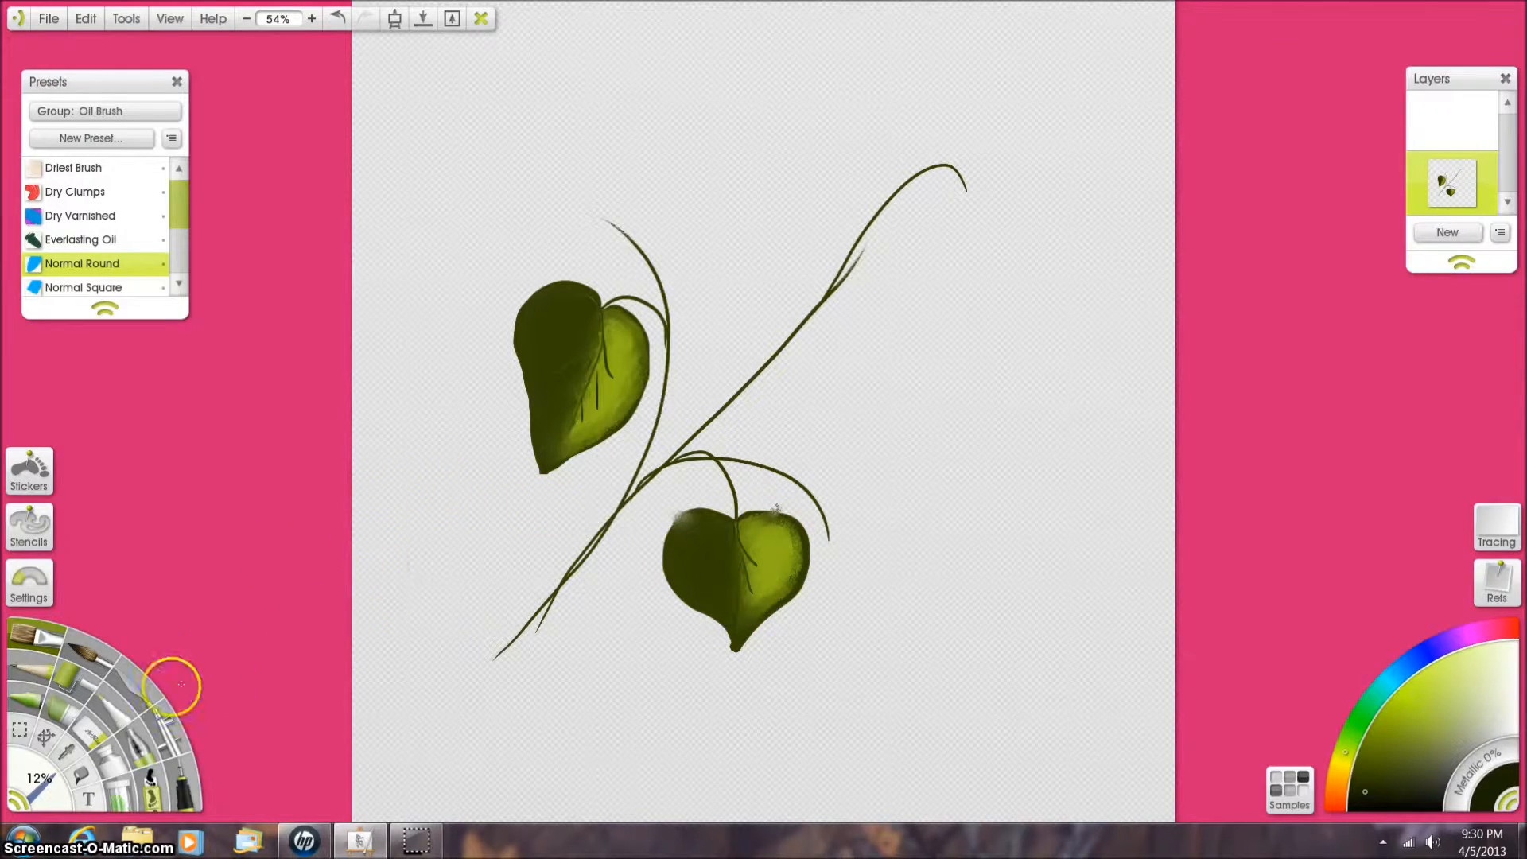
- Soften the painted veins on both leaves with the palette knife at 20%
left_click(132, 683)
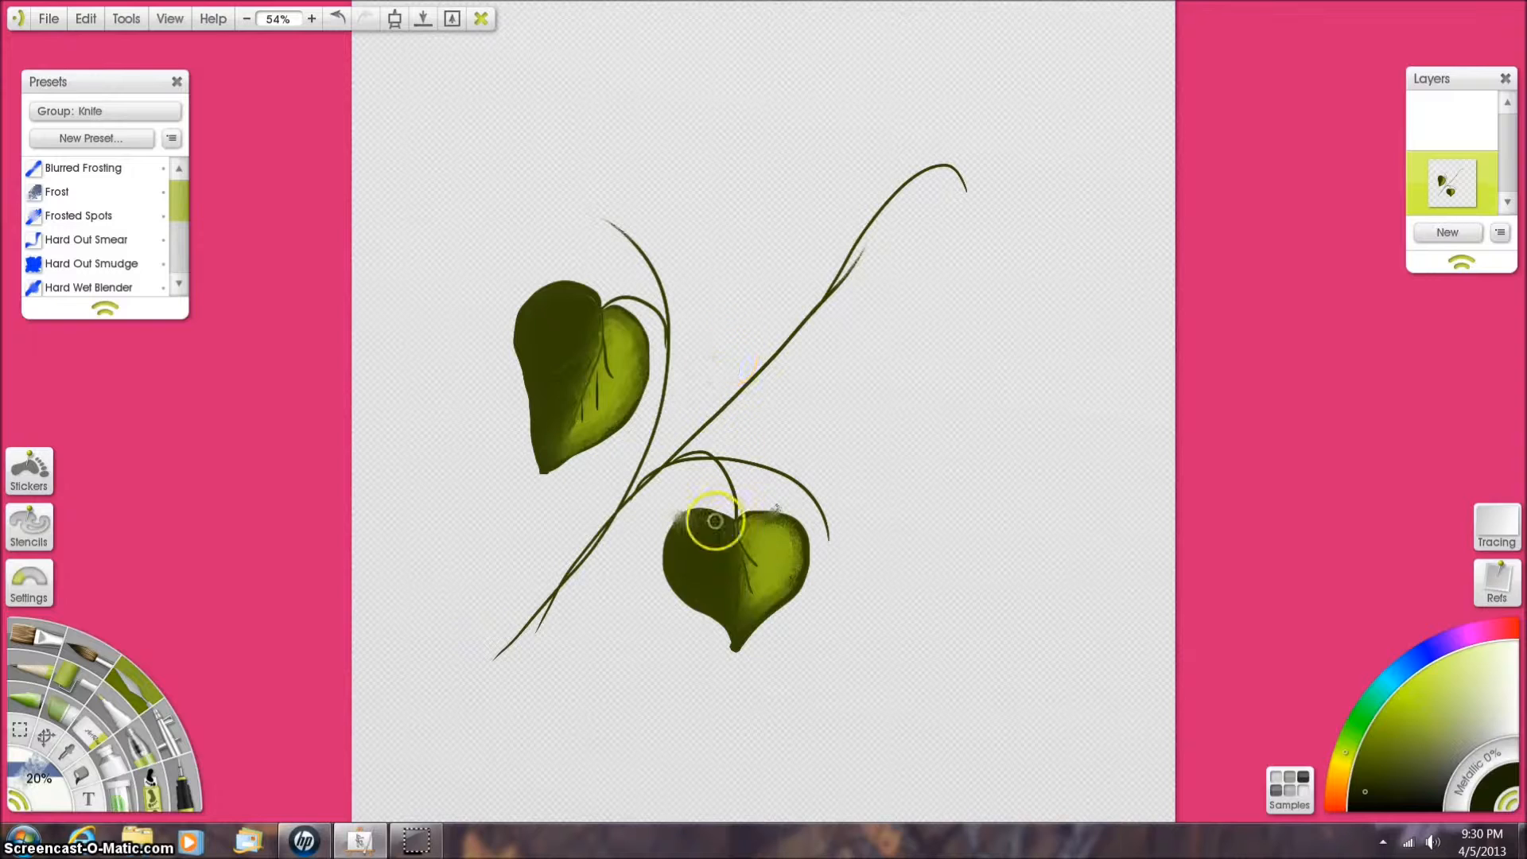
mouse_move(745, 541)
left_mouse_down()
mouse_move(769, 587)
mouse_move(764, 575)
mouse_move(750, 606)
mouse_move(749, 589)
mouse_move(757, 607)
mouse_move(739, 571)
mouse_move(729, 621)
mouse_move(734, 528)
mouse_move(675, 586)
left_mouse_up()
left_click_drag(618, 341, 606, 324)
left_click_drag(614, 404, 606, 390)
left_click_drag(606, 322, 607, 327)
left_click_drag(592, 406, 583, 406)
mouse_move(602, 355)
left_mouse_down()
mouse_move(573, 385)
mouse_move(593, 391)
mouse_move(541, 423)
mouse_move(579, 418)
mouse_move(549, 430)
left_mouse_up()
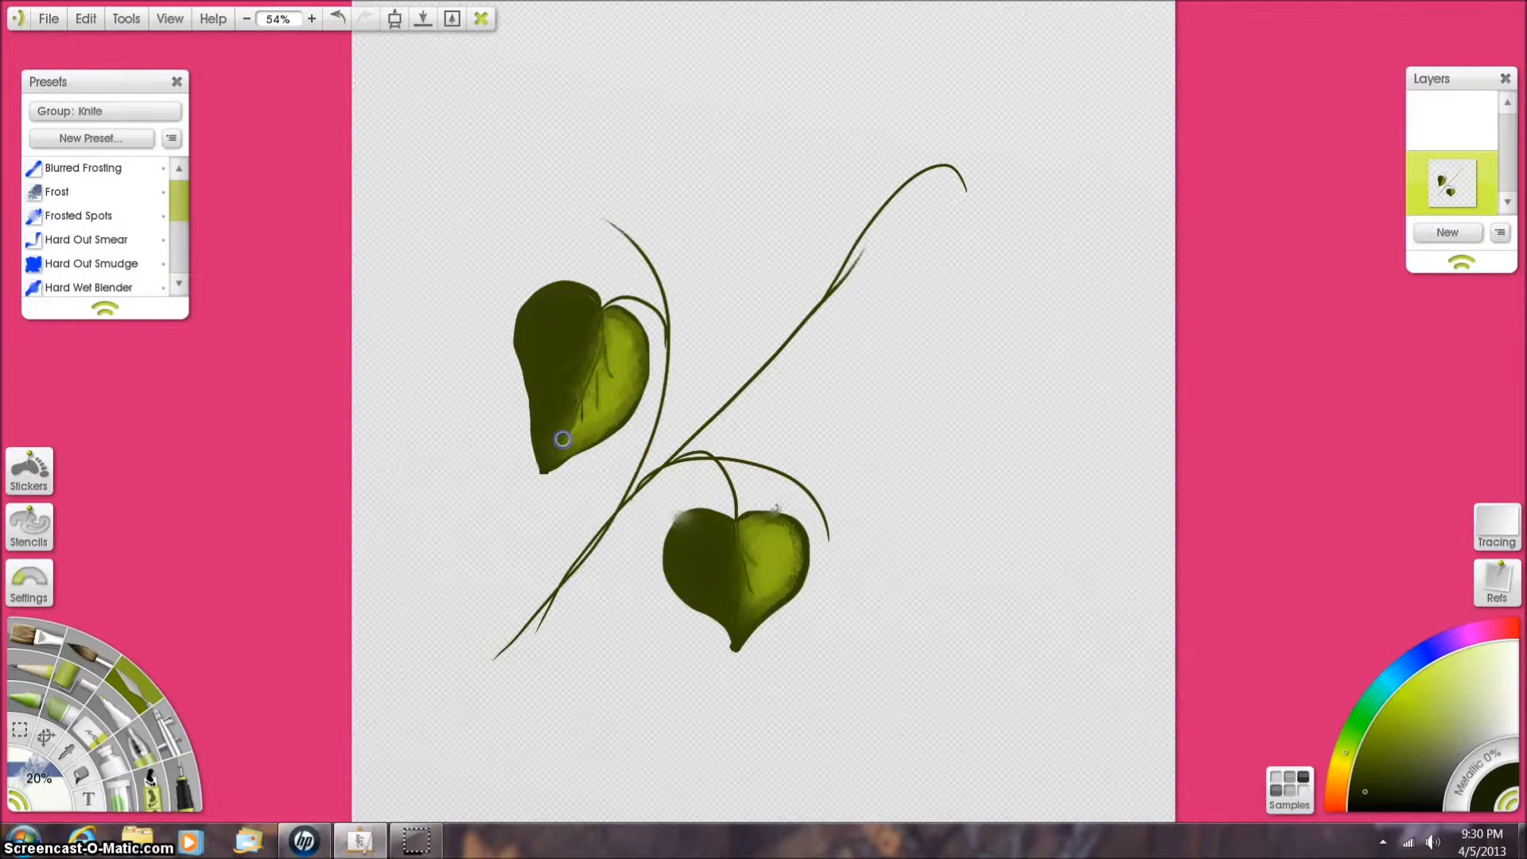
- Trim the lower leaf's tip with the eraser at 40% and undo the last erasure along its top edge
left_click(86, 730)
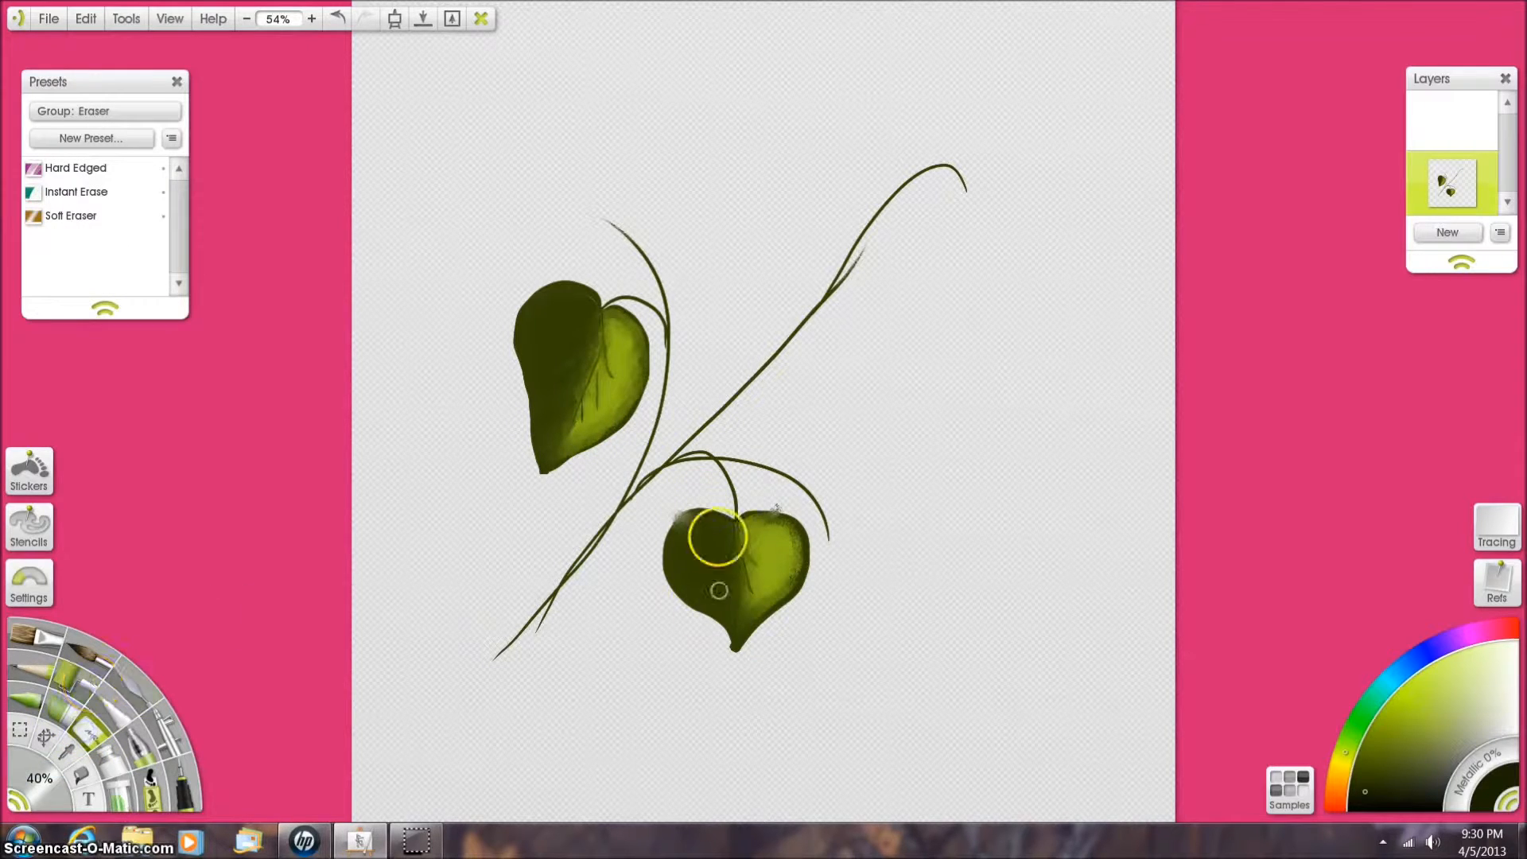
mouse_move(720, 646)
left_mouse_down()
mouse_move(716, 634)
mouse_move(728, 659)
left_mouse_up()
left_click_drag(790, 511, 782, 513)
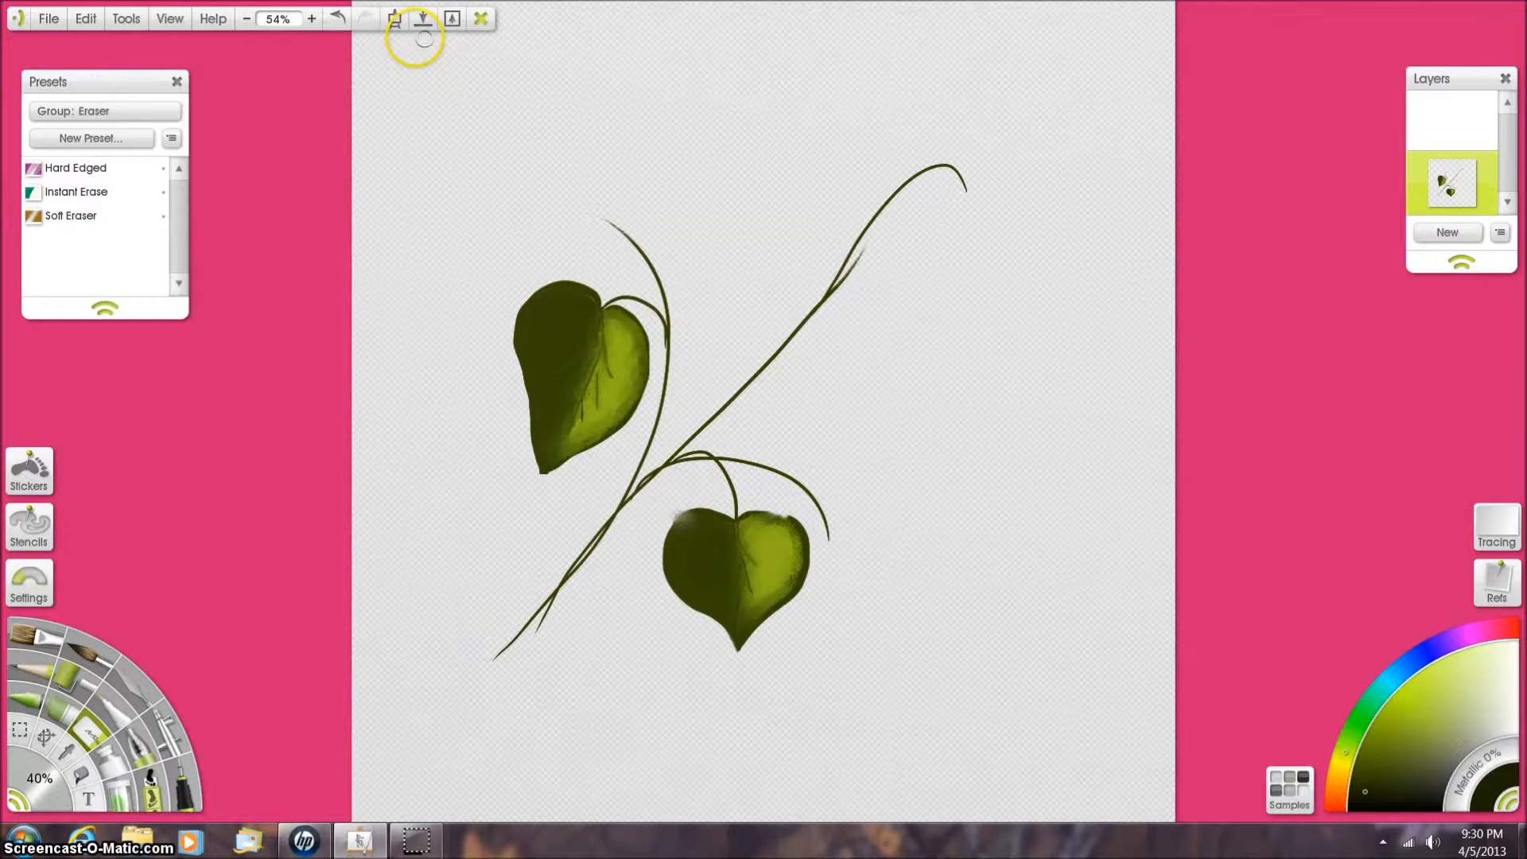
left_click(345, 27)
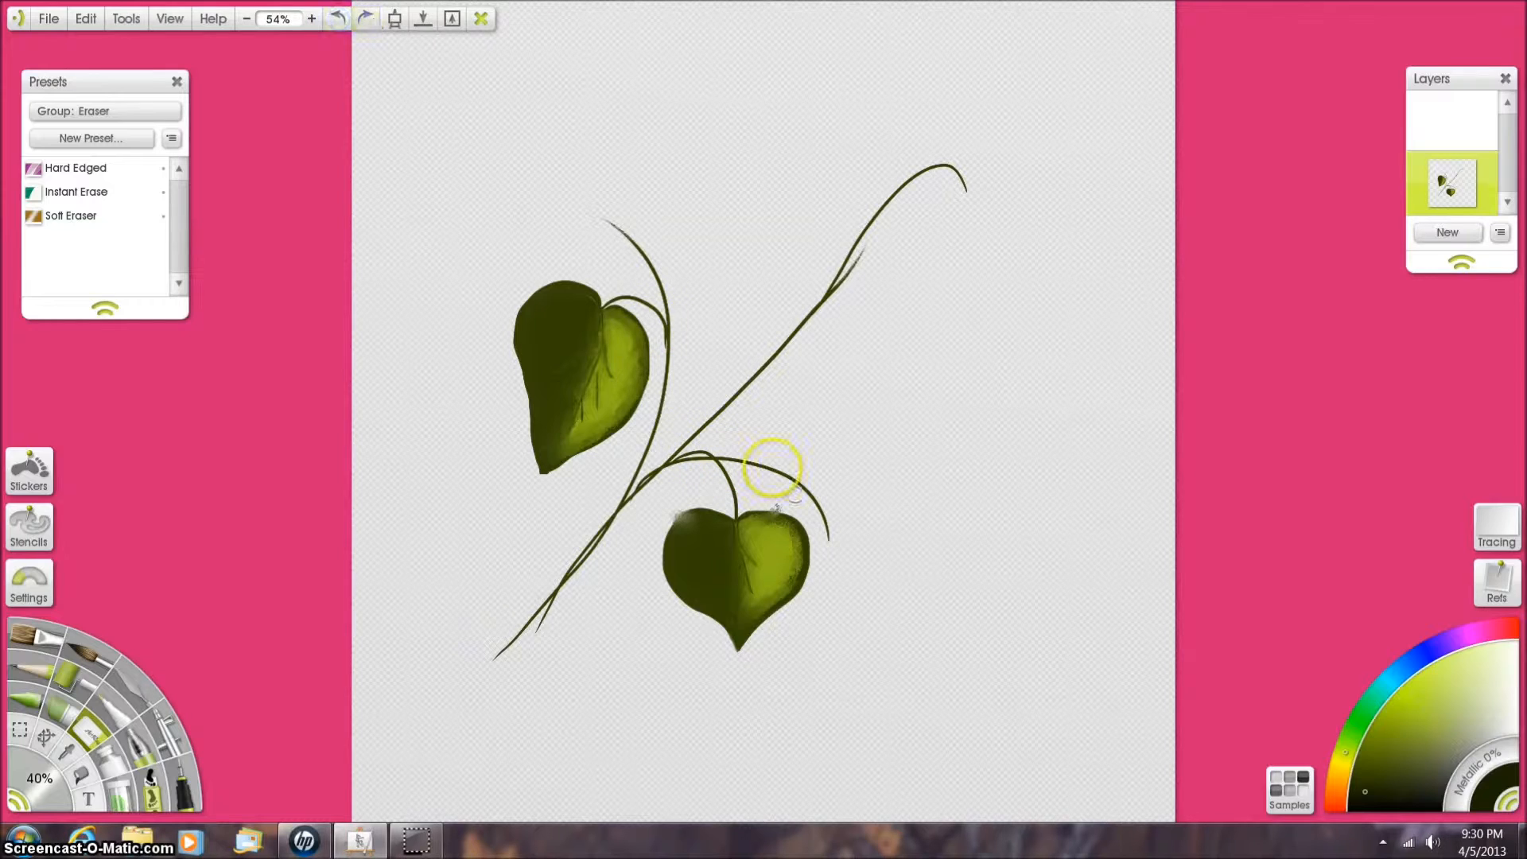
- Erase the stray smudges along the lower leaf's top edge and trim the upper leaf's left edge and tip
left_click_drag(778, 500, 773, 502)
left_click_drag(657, 512, 683, 509)
mouse_move(787, 499)
left_mouse_down()
mouse_move(765, 503)
mouse_move(791, 518)
left_mouse_up()
left_click_drag(671, 518, 676, 517)
left_click_drag(535, 453, 530, 470)
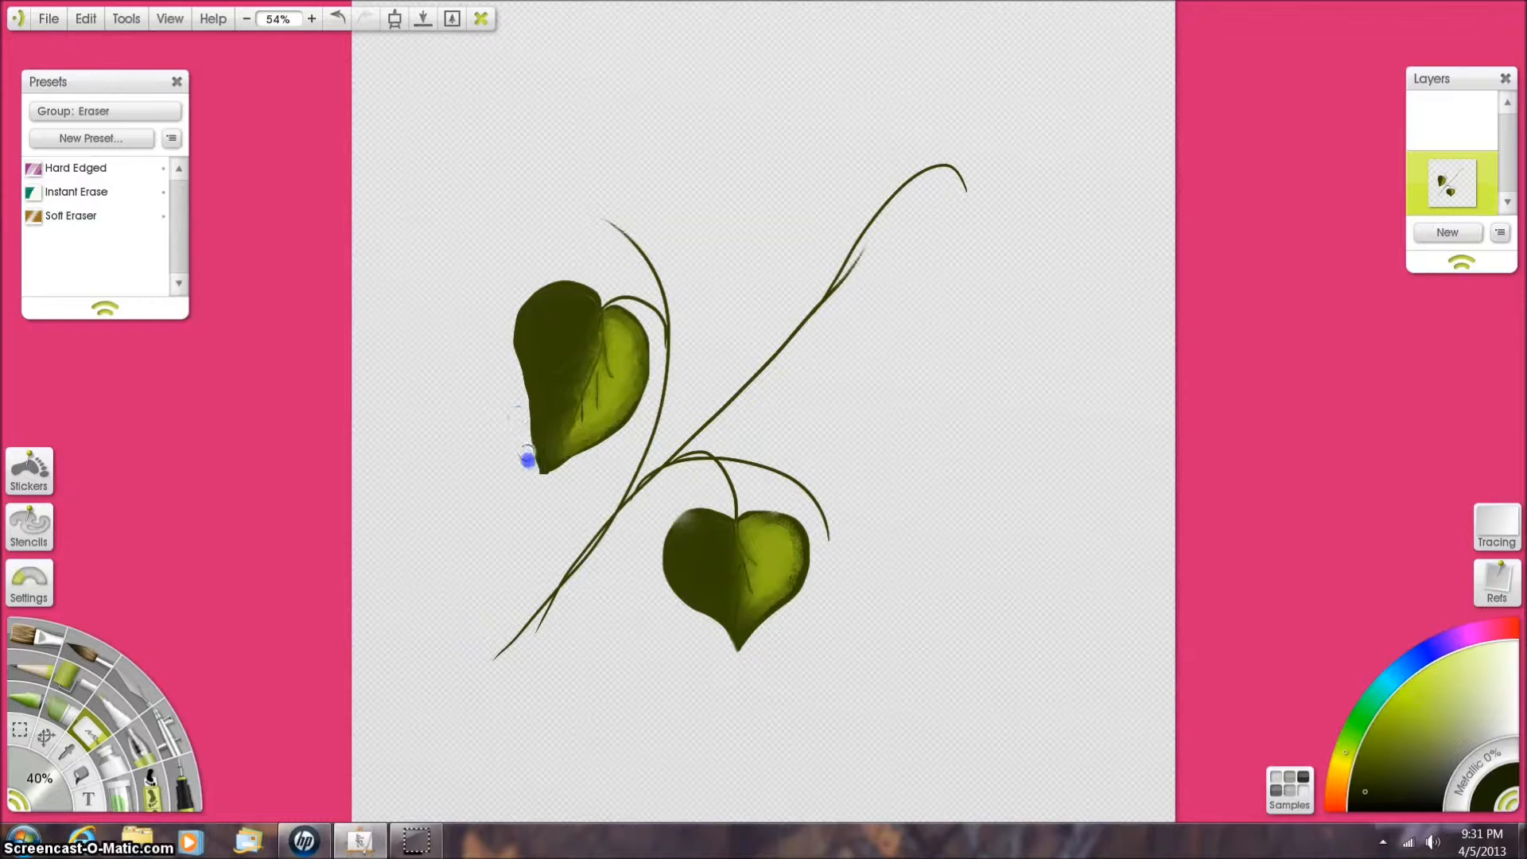
left_click_drag(530, 431, 529, 445)
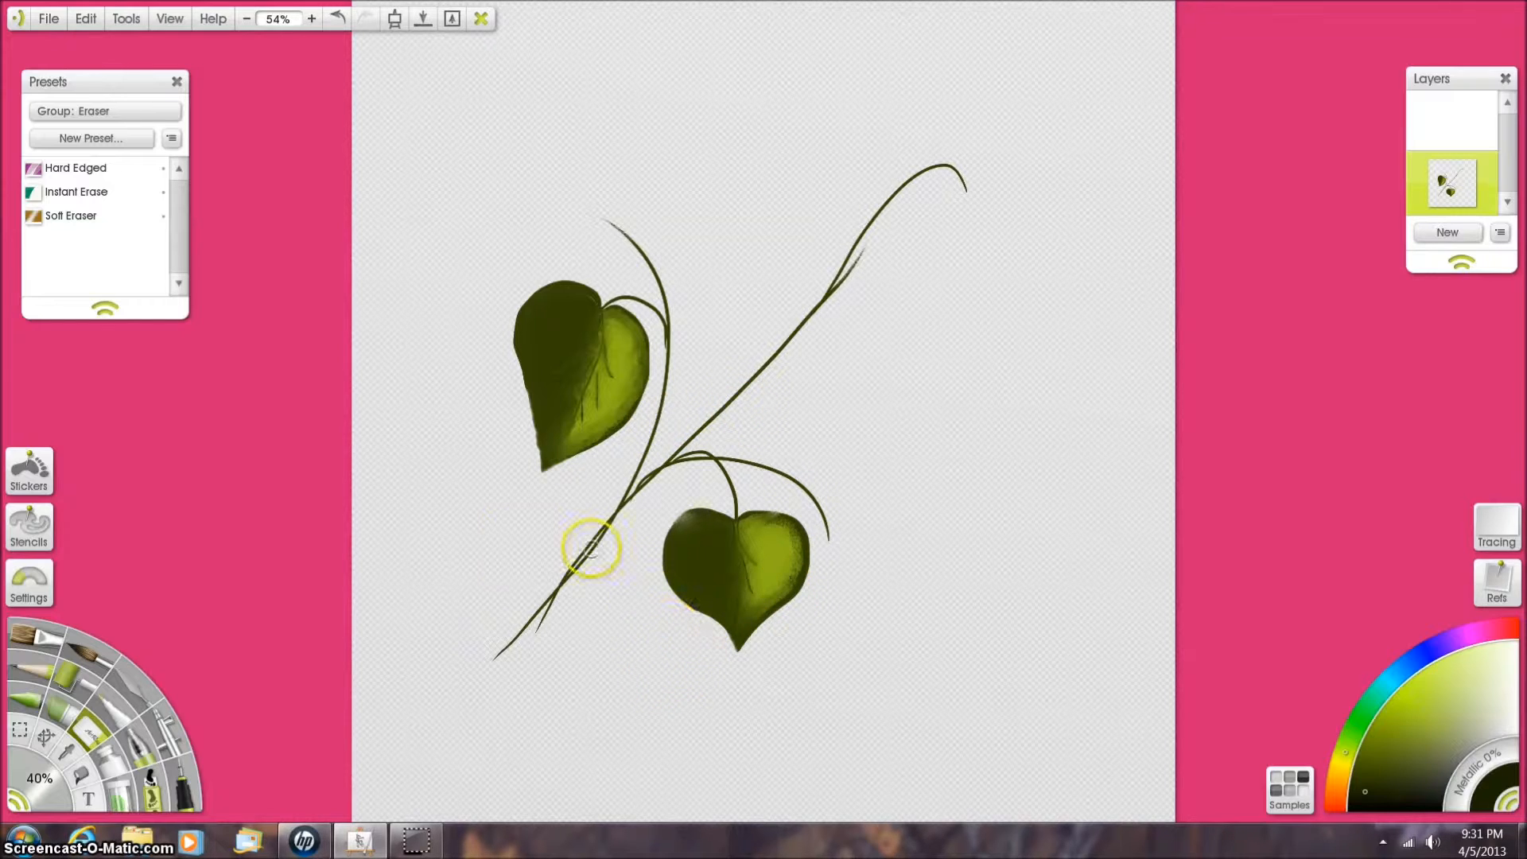
- Blend the veins of both leaves smoothly into the surrounding green with the palette knife at 20%
left_click(137, 678)
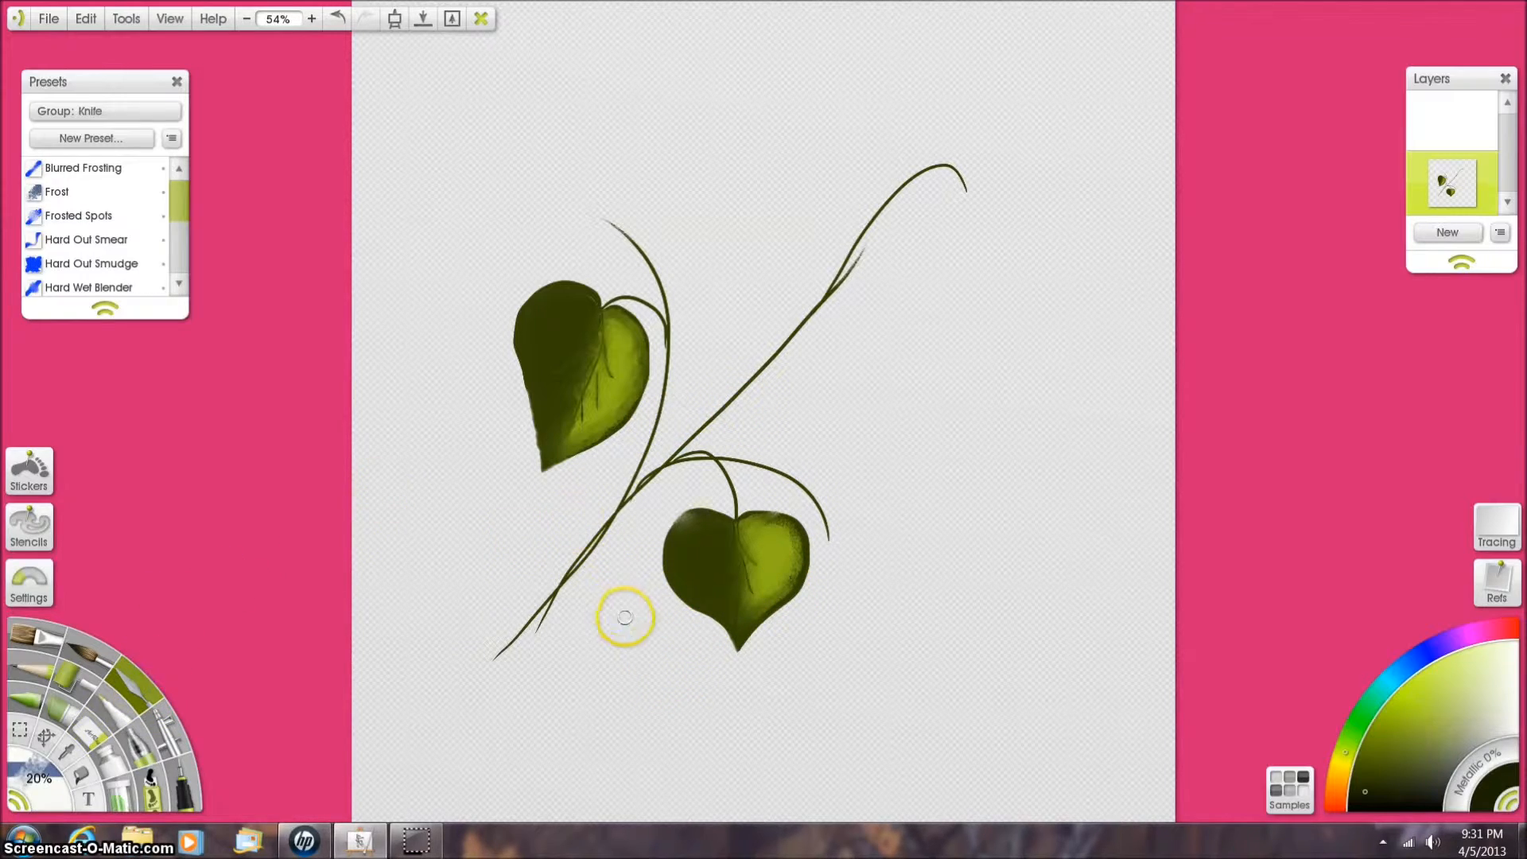
left_click_drag(791, 580, 771, 604)
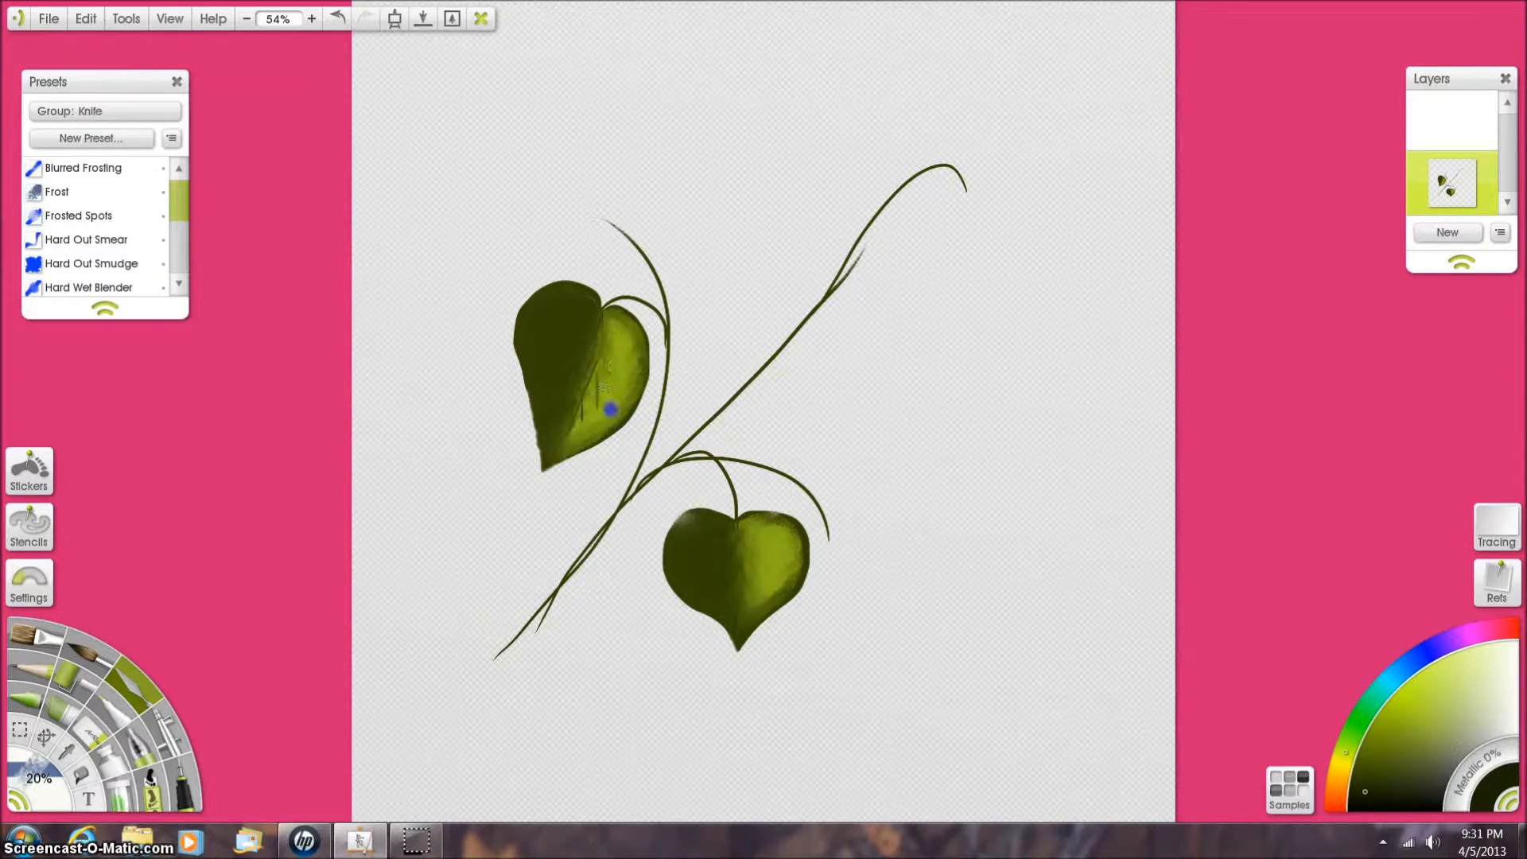
left_click_drag(586, 377, 576, 351)
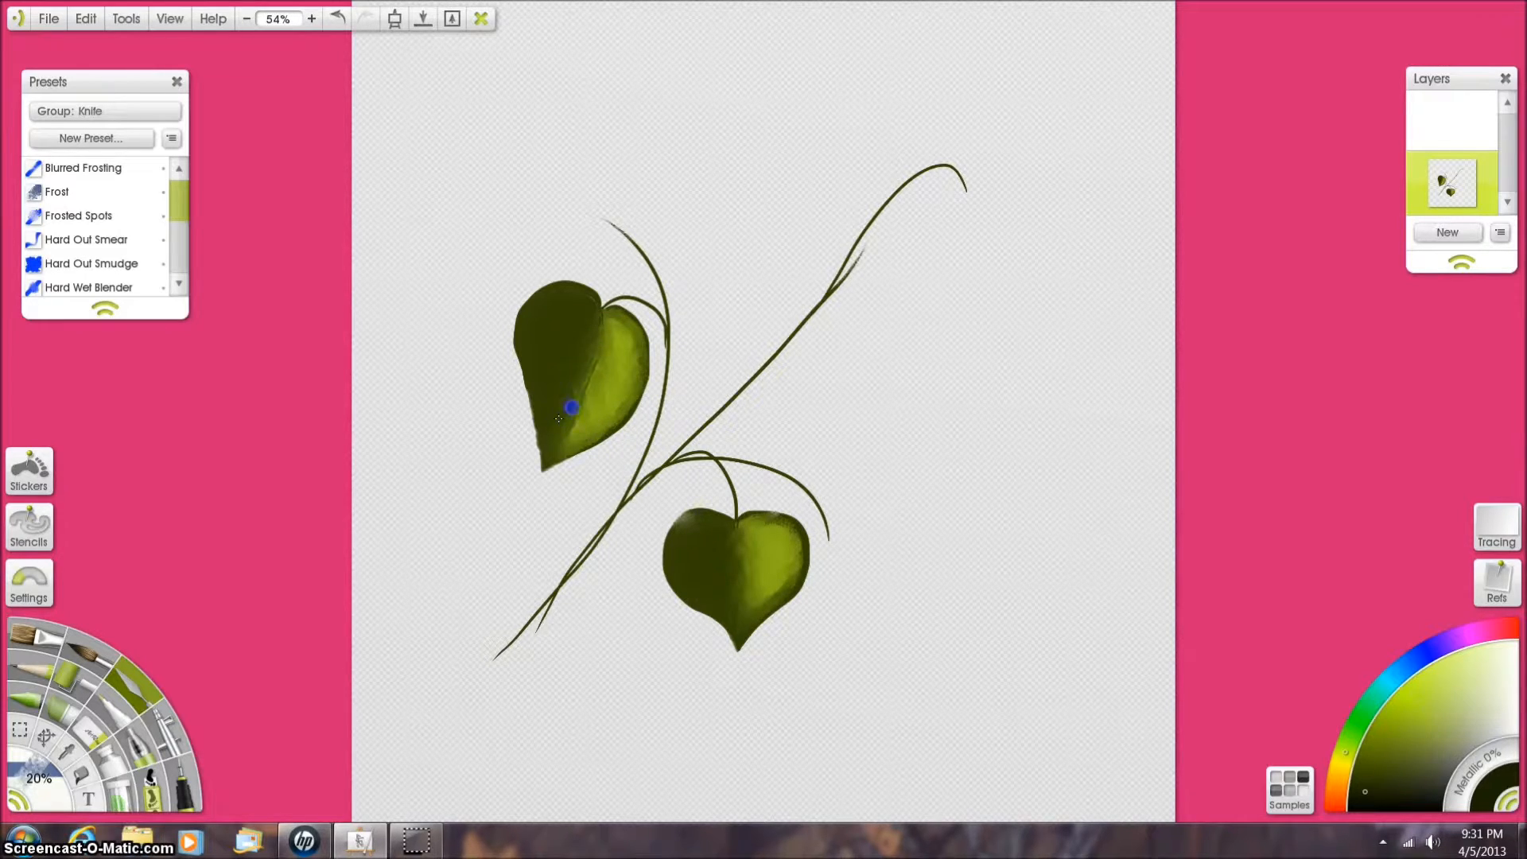
left_click_drag(574, 438, 592, 389)
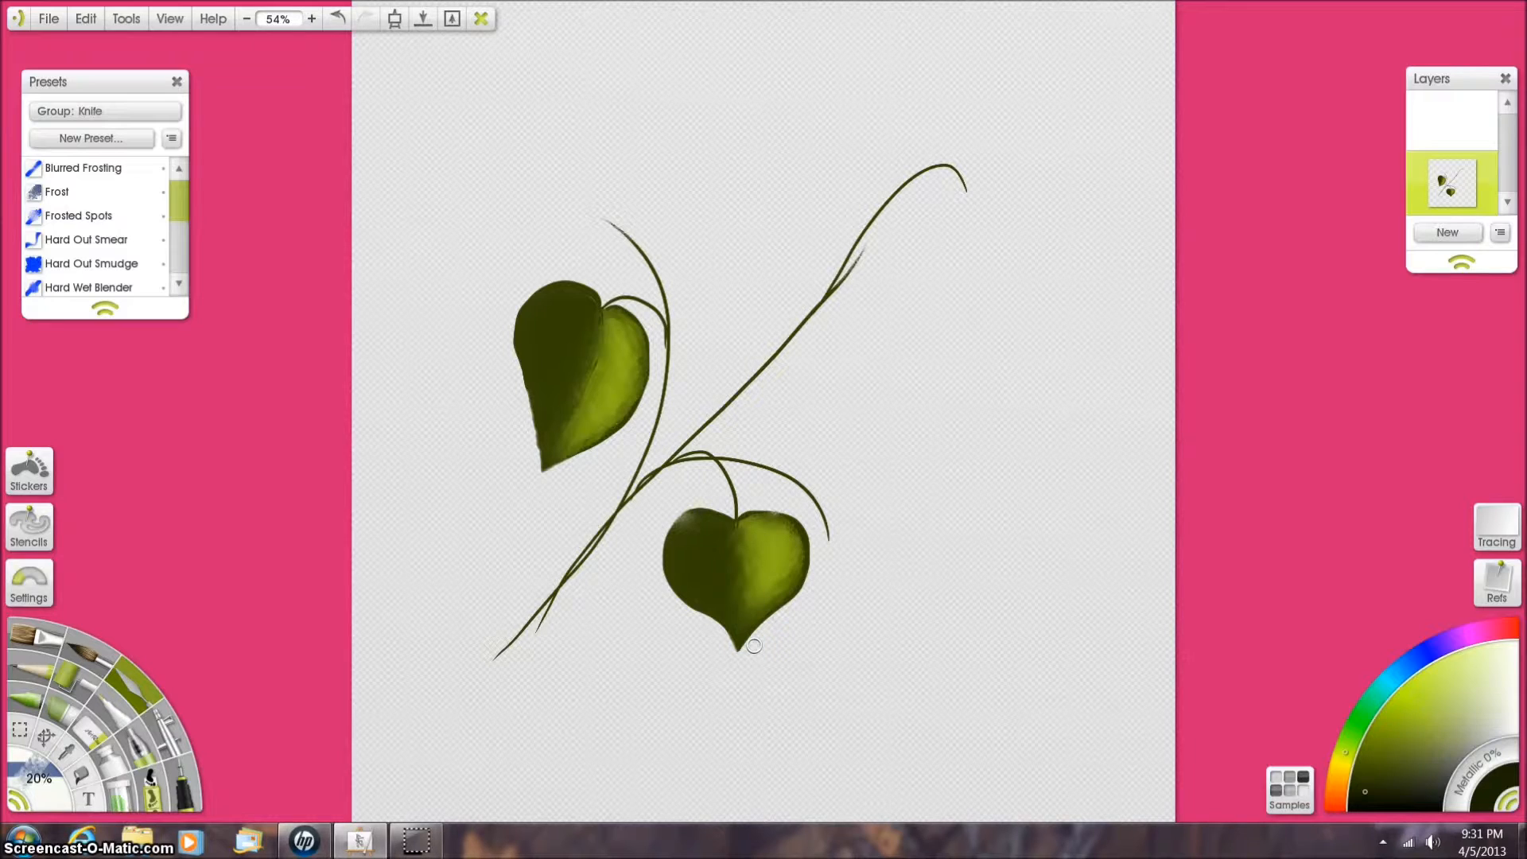
- Paint a dark purple flower mass over the tip of the upper-left stem with the Normal Round oil brush at 84%
left_click(1449, 645)
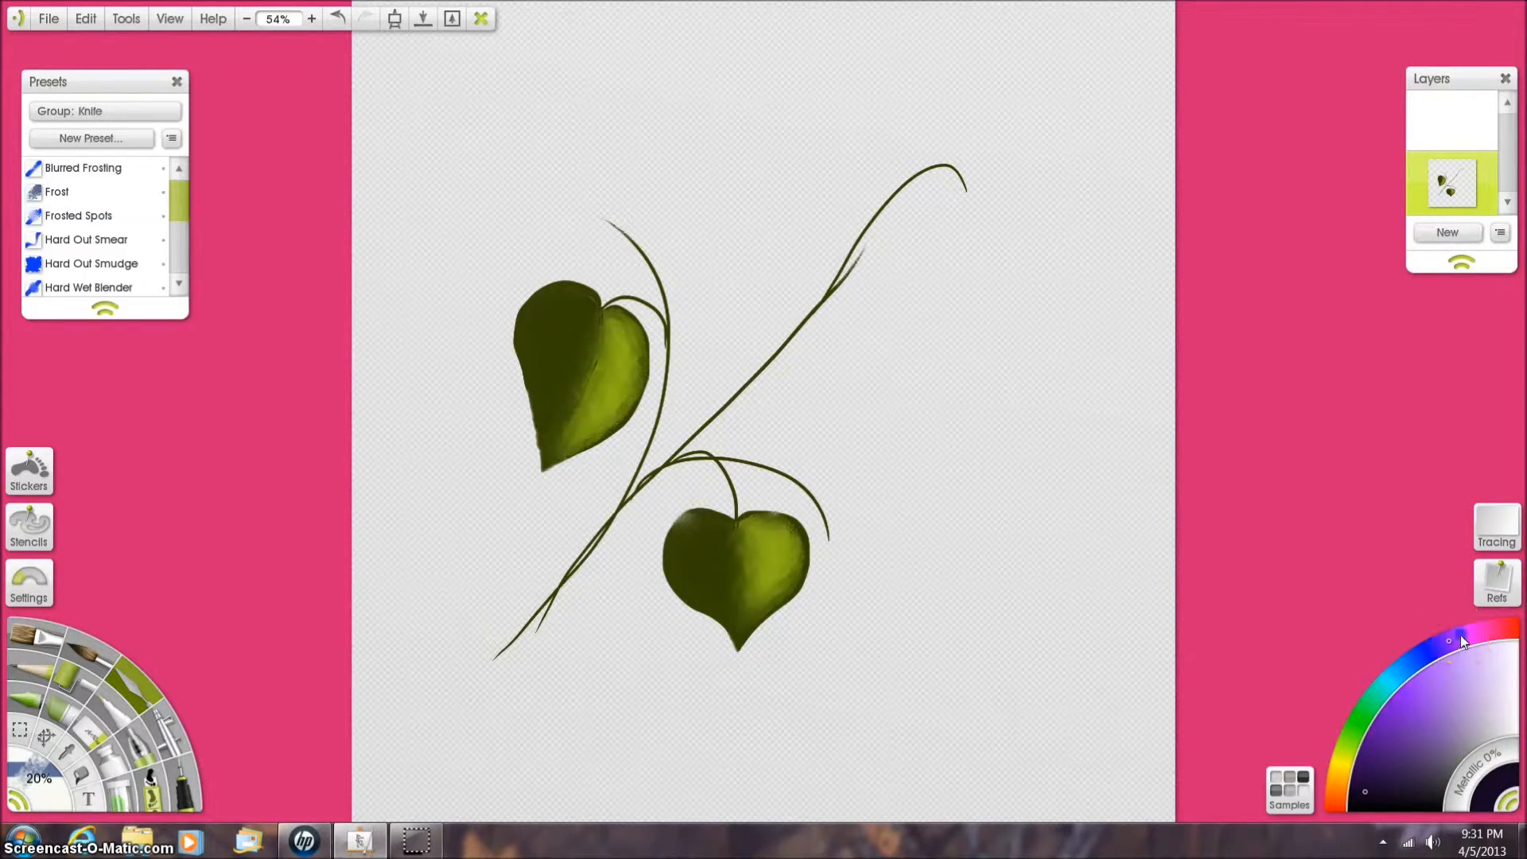
left_click(1461, 635)
left_click(1476, 631)
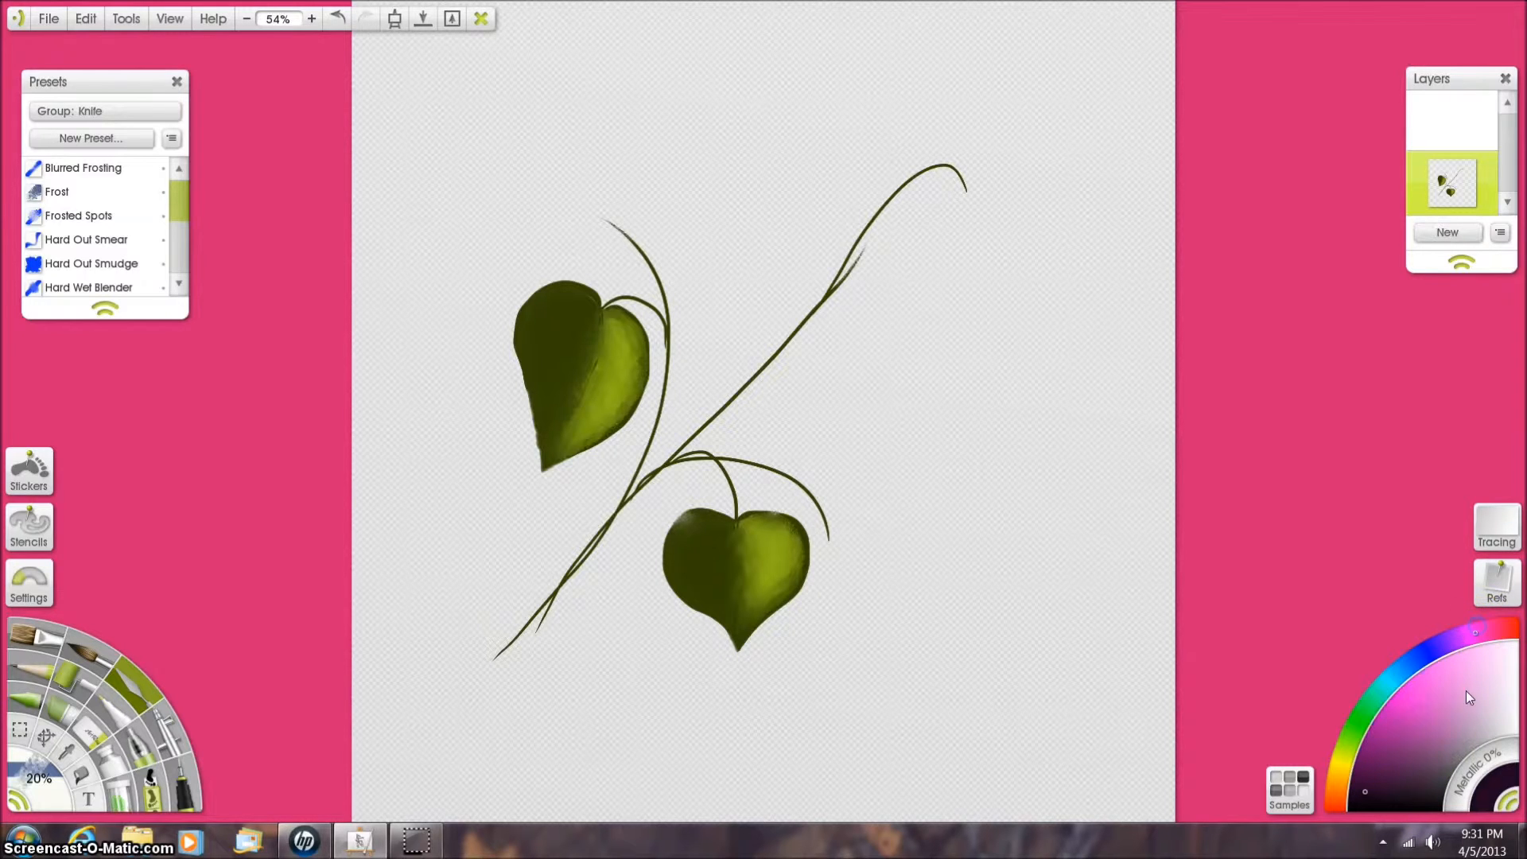
left_click(1398, 792)
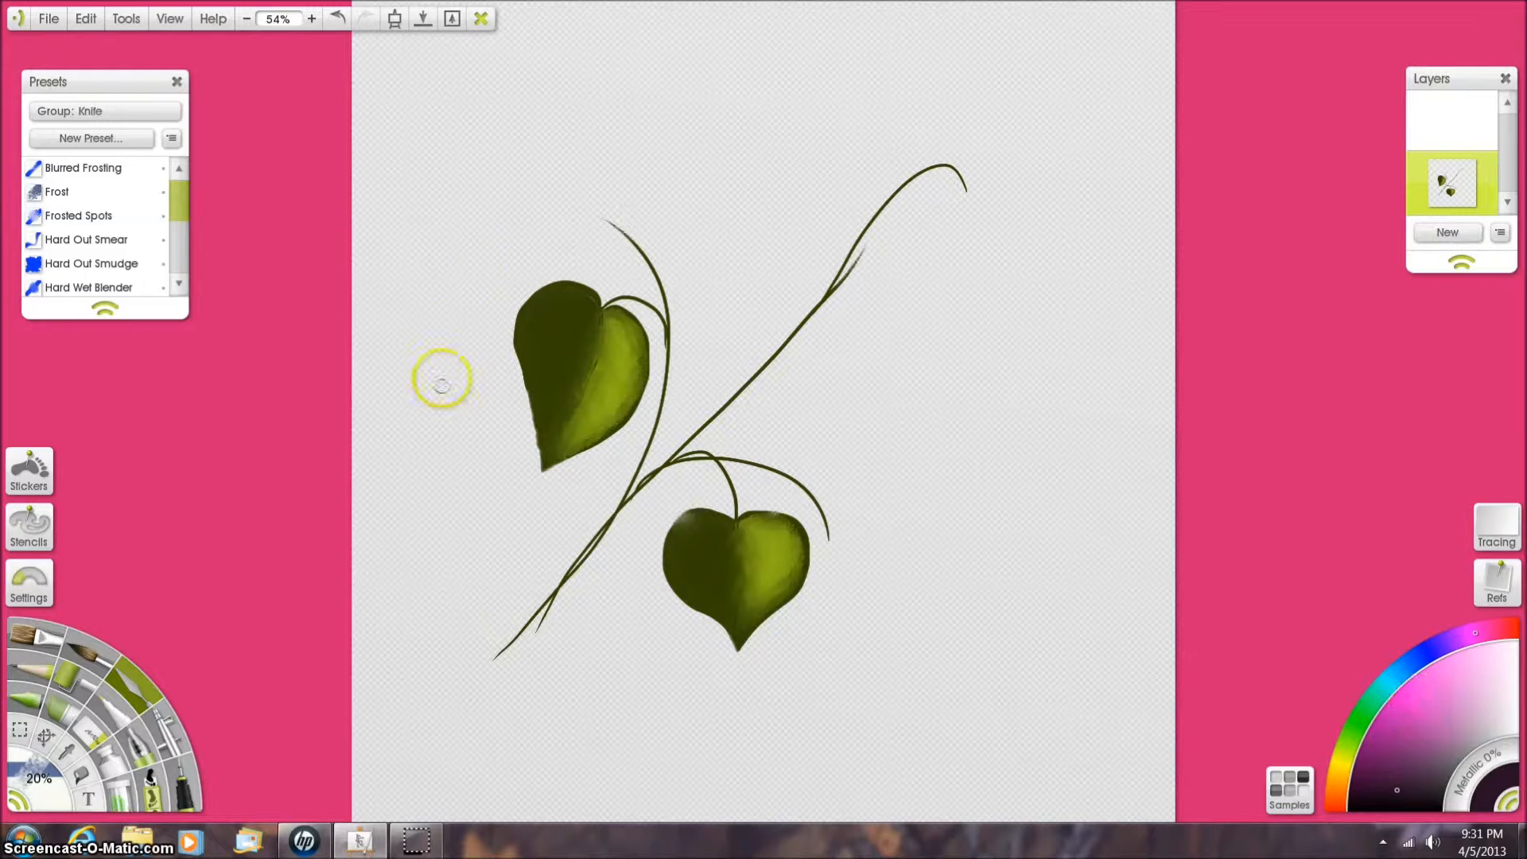
left_click(33, 636)
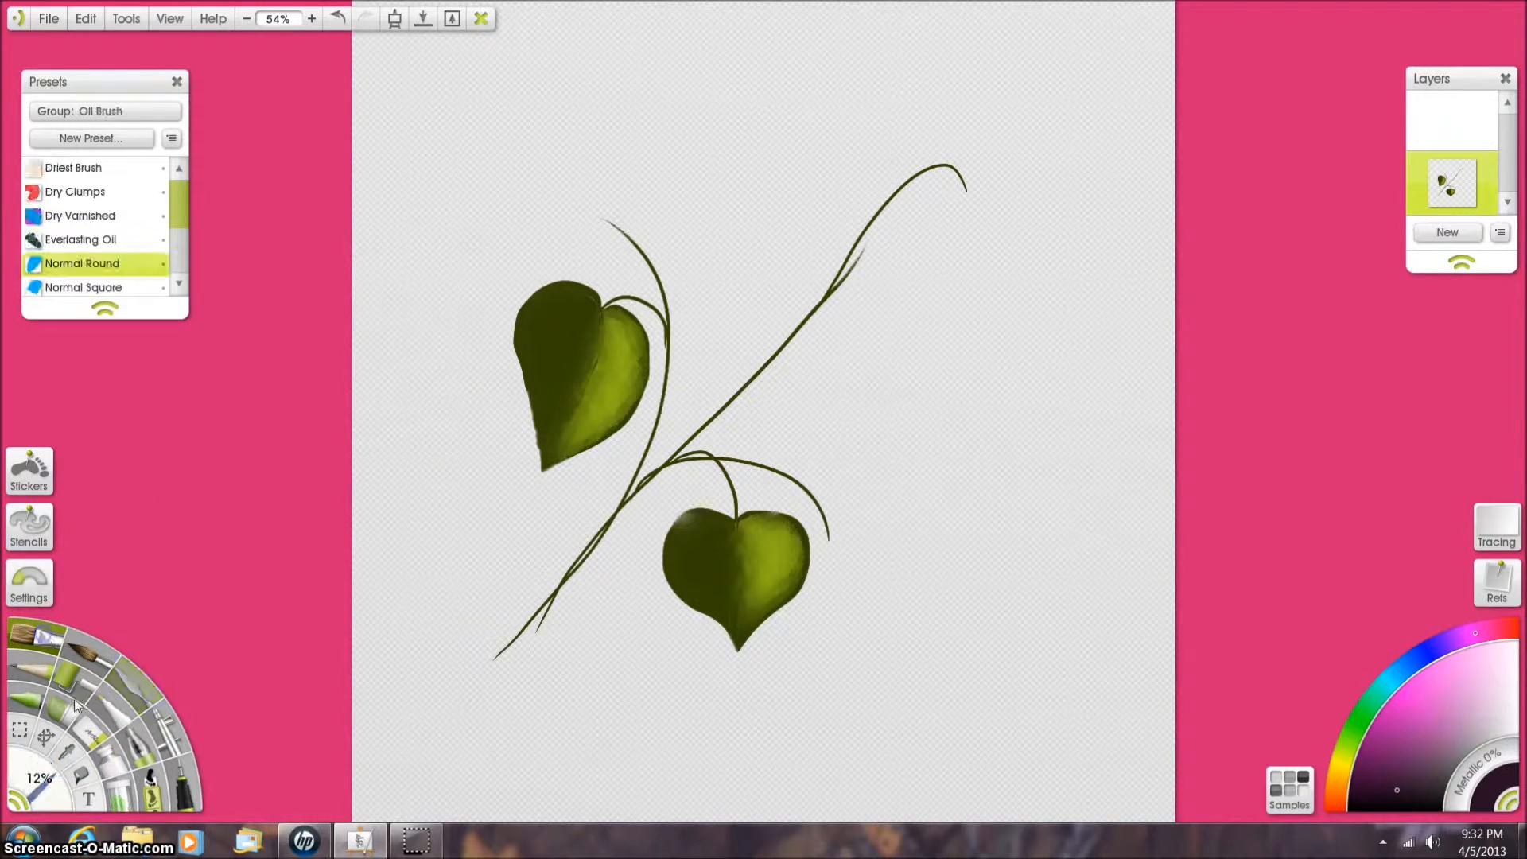
mouse_move(36, 773)
left_mouse_down()
mouse_move(24, 767)
mouse_move(79, 760)
mouse_move(153, 541)
left_mouse_up()
left_click_drag(30, 787, 41, 737)
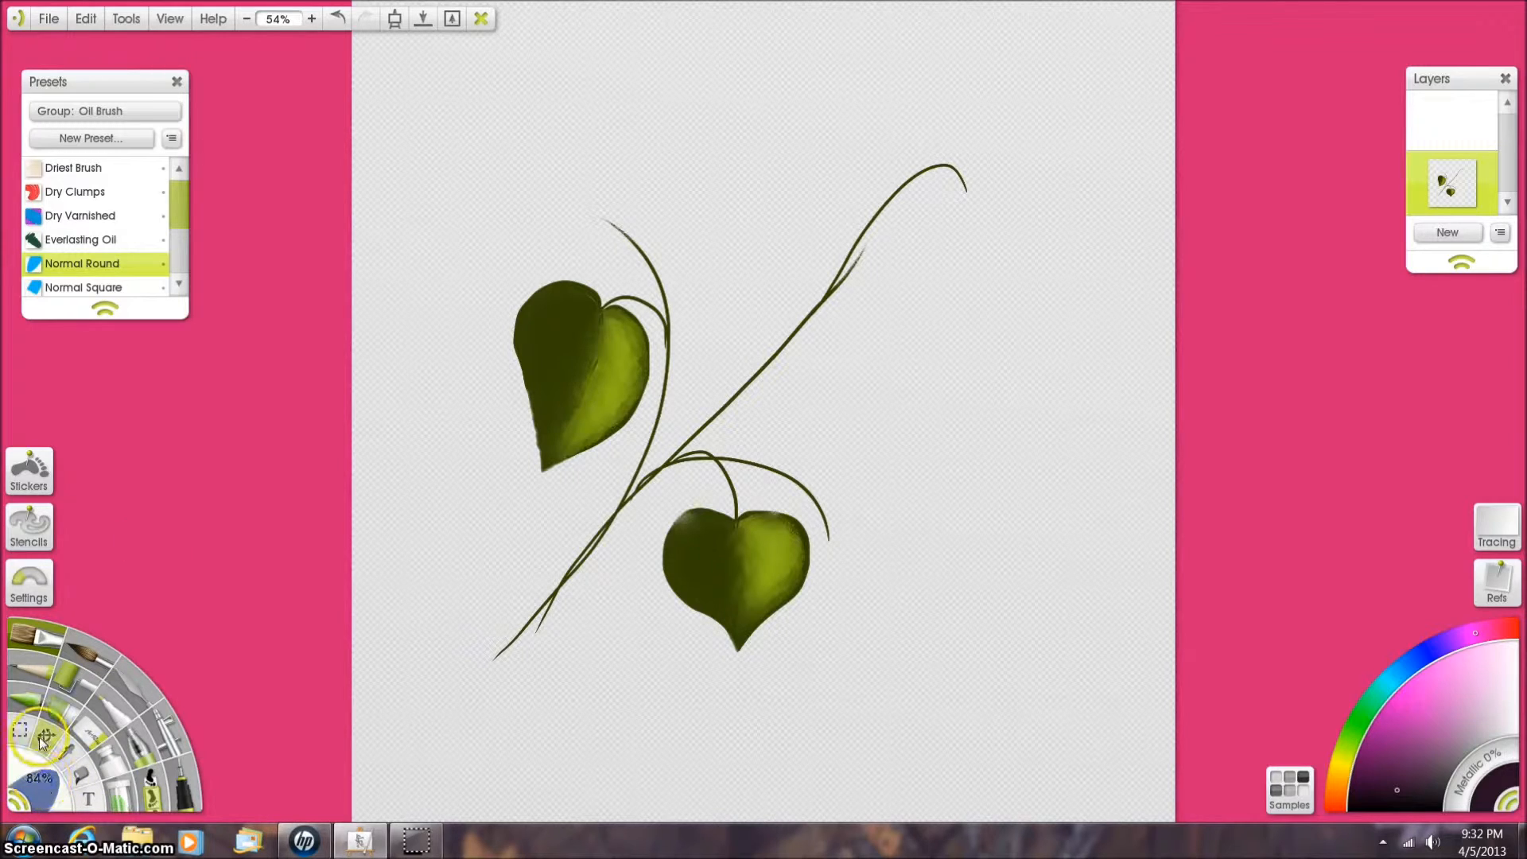
mouse_move(607, 215)
left_mouse_down()
mouse_move(651, 211)
mouse_move(610, 198)
mouse_move(637, 181)
mouse_move(569, 226)
mouse_move(626, 230)
mouse_move(661, 184)
mouse_move(615, 131)
mouse_move(601, 161)
mouse_move(560, 139)
mouse_move(579, 154)
mouse_move(548, 162)
mouse_move(604, 148)
mouse_move(501, 121)
mouse_move(546, 161)
mouse_move(497, 106)
mouse_move(461, 135)
mouse_move(486, 129)
mouse_move(476, 154)
mouse_move(451, 143)
mouse_move(464, 171)
mouse_move(450, 166)
mouse_move(523, 168)
mouse_move(453, 133)
mouse_move(475, 112)
mouse_move(512, 128)
mouse_move(574, 119)
left_mouse_up()
- Paint matching dark flower masses on the upper-right and lower-right stems and fill out the first mass's lower-right edge
mouse_move(878, 291)
left_mouse_down()
mouse_move(846, 262)
mouse_move(880, 279)
mouse_move(879, 252)
mouse_move(833, 236)
mouse_move(829, 204)
mouse_move(880, 228)
mouse_move(896, 177)
mouse_move(866, 193)
mouse_move(968, 157)
mouse_move(1009, 231)
mouse_move(1034, 213)
mouse_move(988, 161)
mouse_move(914, 142)
mouse_move(894, 159)
mouse_move(962, 188)
mouse_move(868, 273)
left_mouse_up()
mouse_move(890, 194)
left_mouse_down()
mouse_move(833, 188)
mouse_move(824, 263)
mouse_move(905, 284)
mouse_move(947, 239)
left_mouse_up()
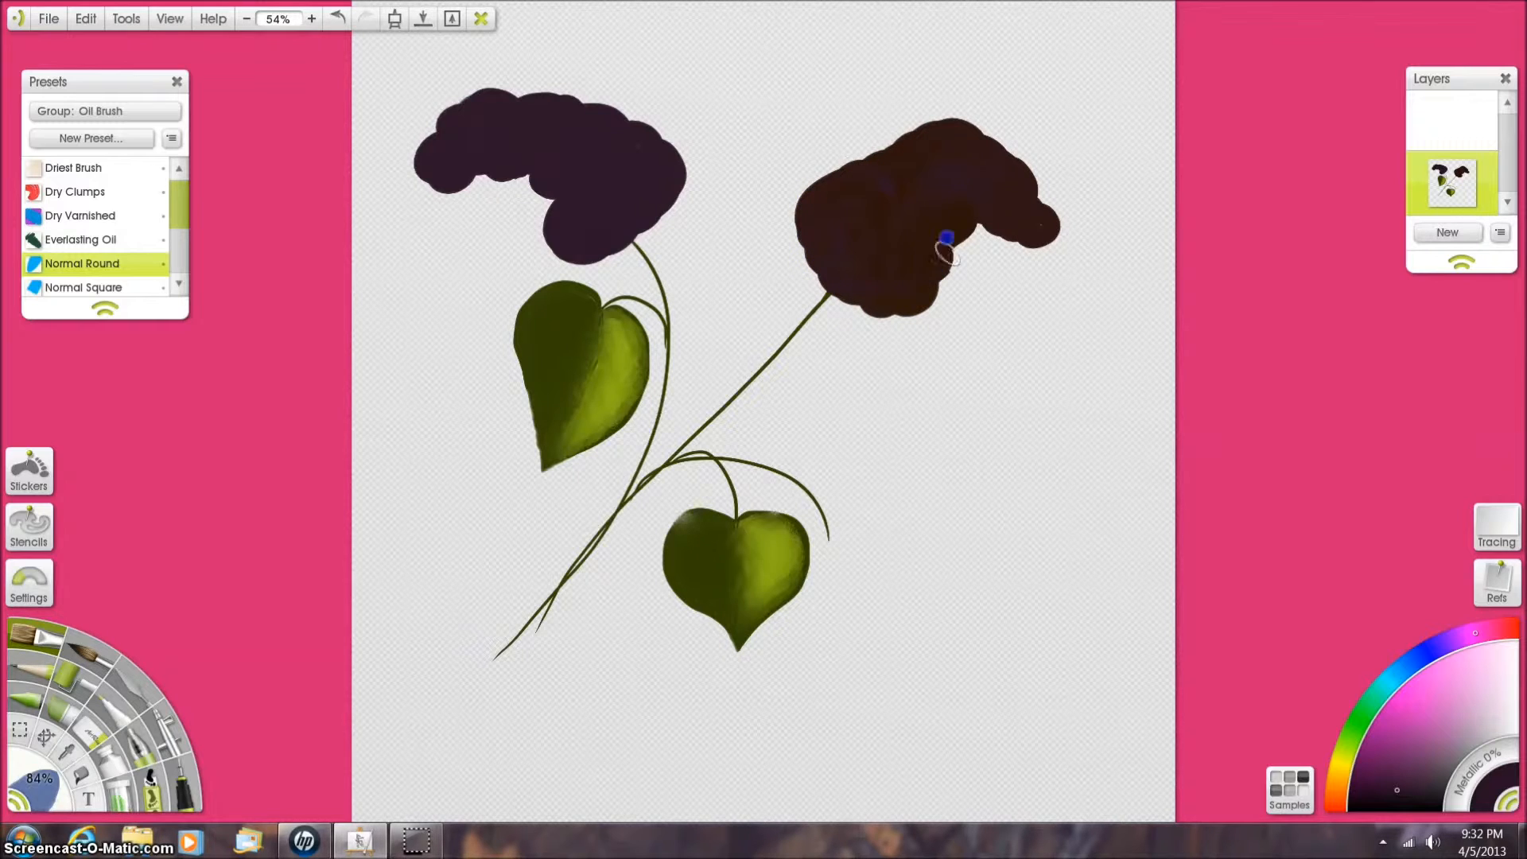
mouse_move(848, 511)
left_mouse_down()
mouse_move(839, 523)
mouse_move(849, 449)
mouse_move(889, 436)
mouse_move(835, 518)
mouse_move(928, 512)
mouse_move(896, 528)
mouse_move(894, 562)
mouse_move(873, 556)
mouse_move(914, 511)
mouse_move(885, 592)
mouse_move(962, 569)
mouse_move(927, 633)
mouse_move(955, 648)
mouse_move(931, 616)
mouse_move(927, 671)
mouse_move(927, 602)
left_mouse_up()
mouse_move(905, 501)
left_mouse_down()
mouse_move(872, 527)
mouse_move(920, 606)
mouse_move(882, 629)
mouse_move(902, 649)
mouse_move(856, 567)
mouse_move(959, 598)
mouse_move(954, 638)
mouse_move(893, 600)
left_mouse_up()
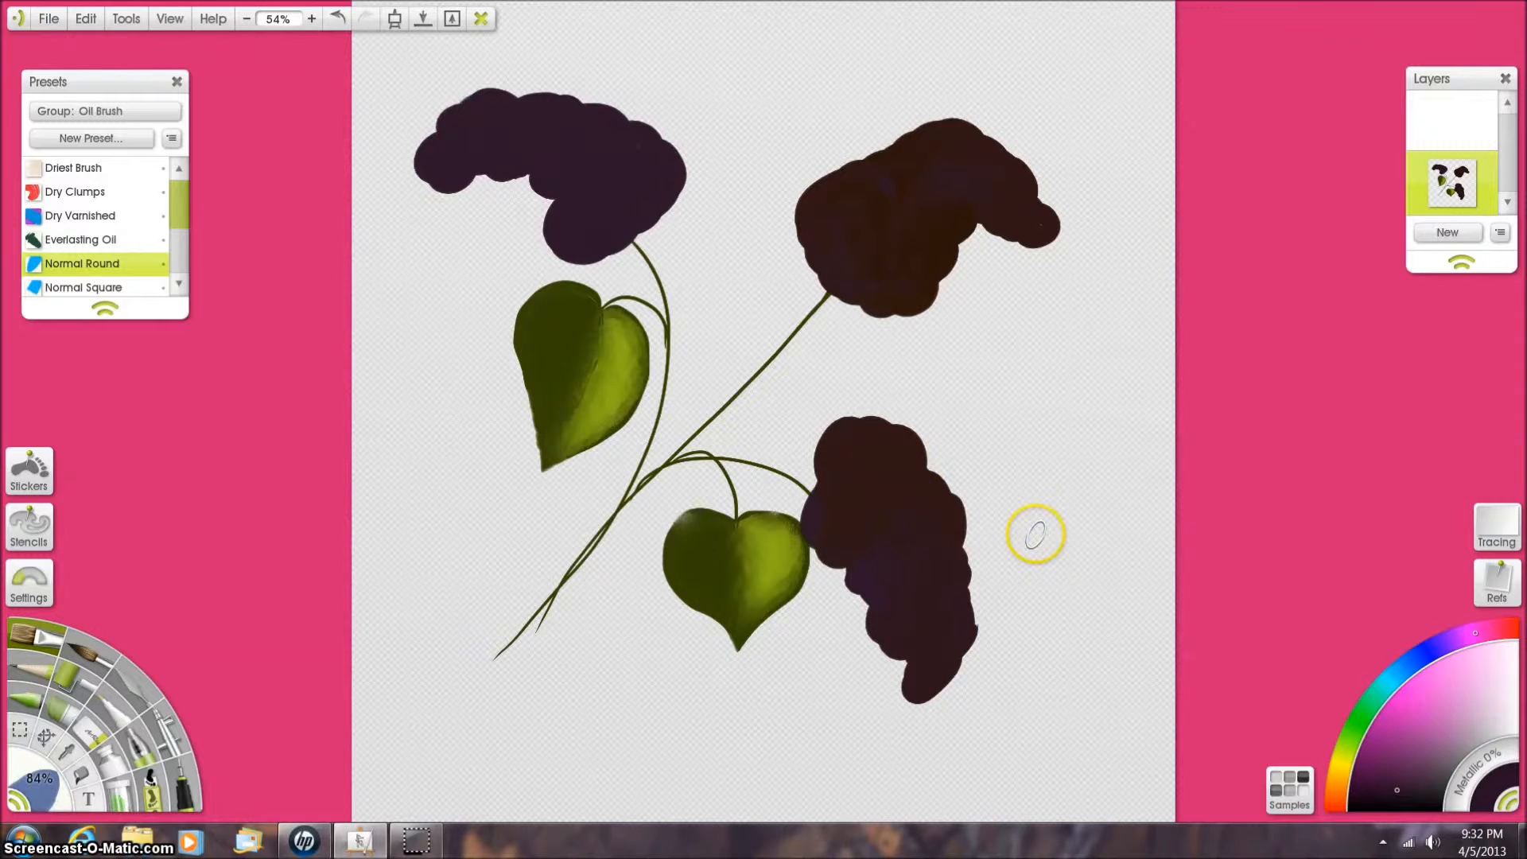
mouse_move(676, 225)
left_mouse_down()
mouse_move(644, 236)
mouse_move(673, 215)
mouse_move(661, 201)
mouse_move(617, 231)
mouse_move(657, 253)
left_mouse_up()
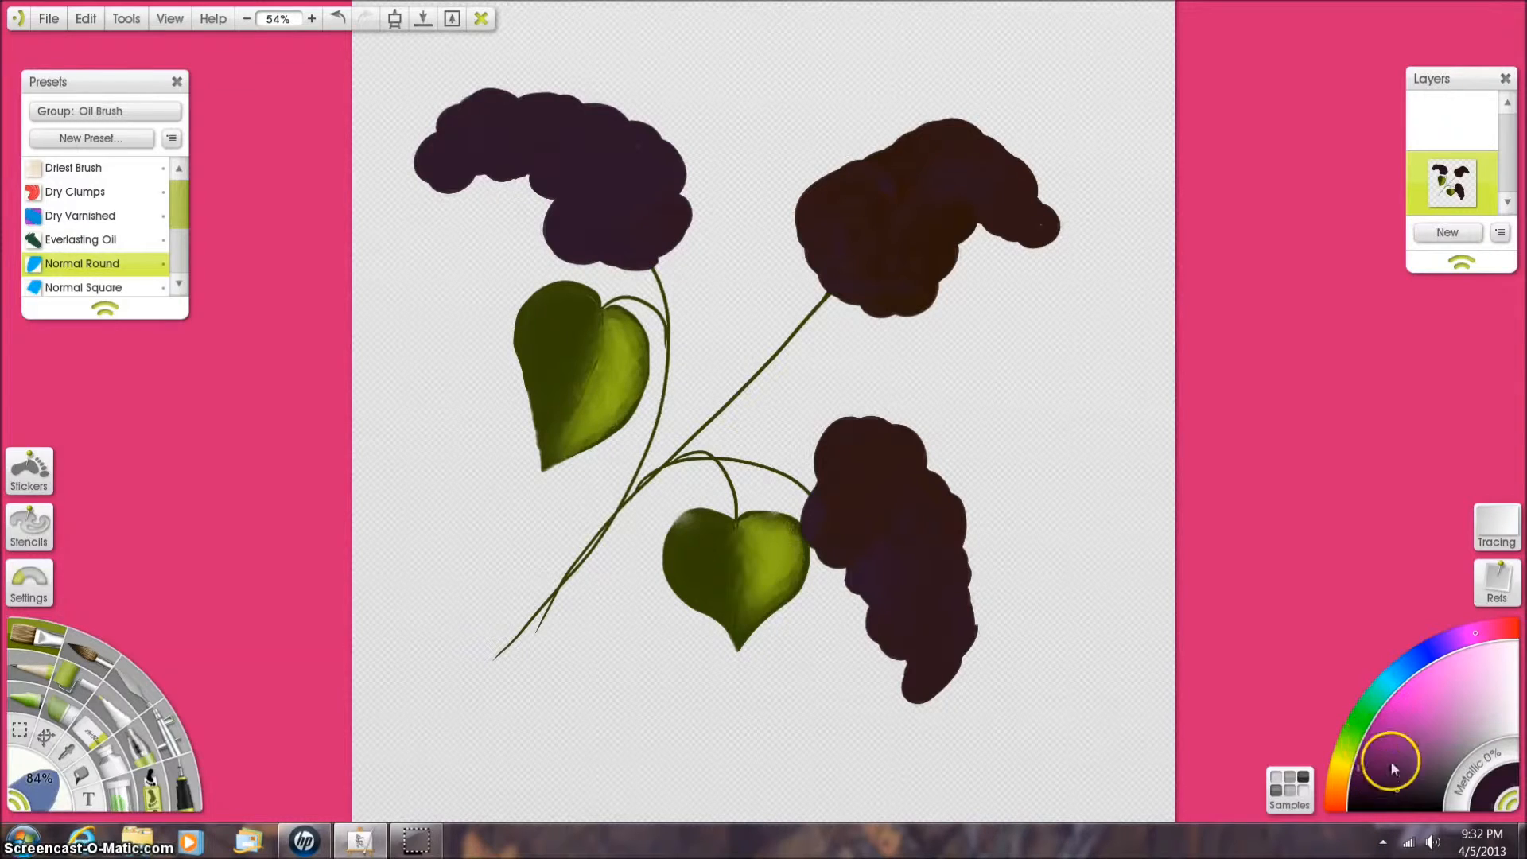
- Dab medium purple petals on the left end and upper edge of the upper-left flower mass, with the brush at 72%
left_click(1405, 763)
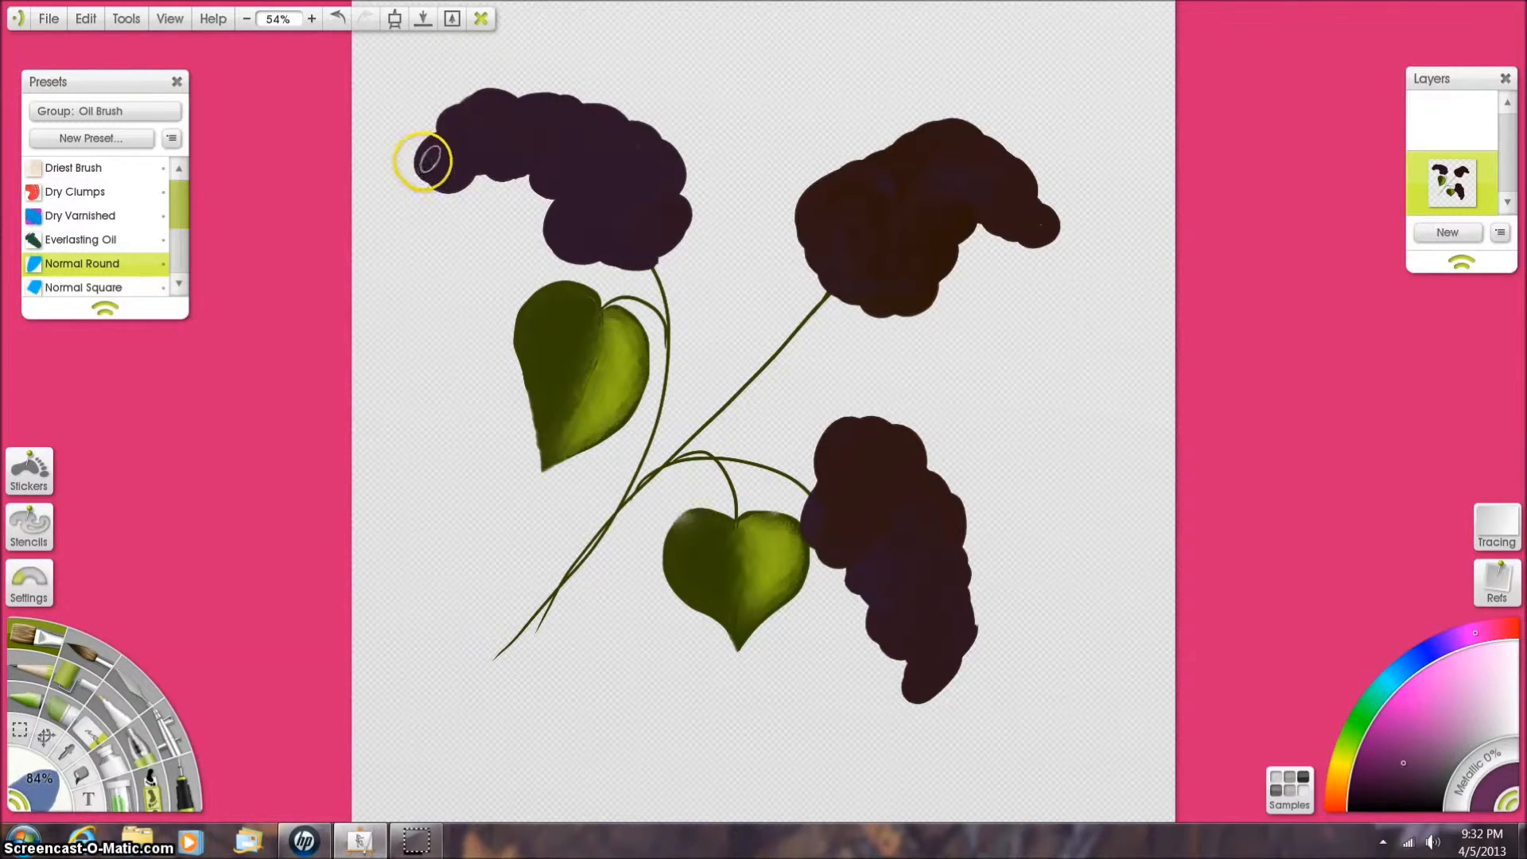
left_click_drag(43, 778, 36, 784)
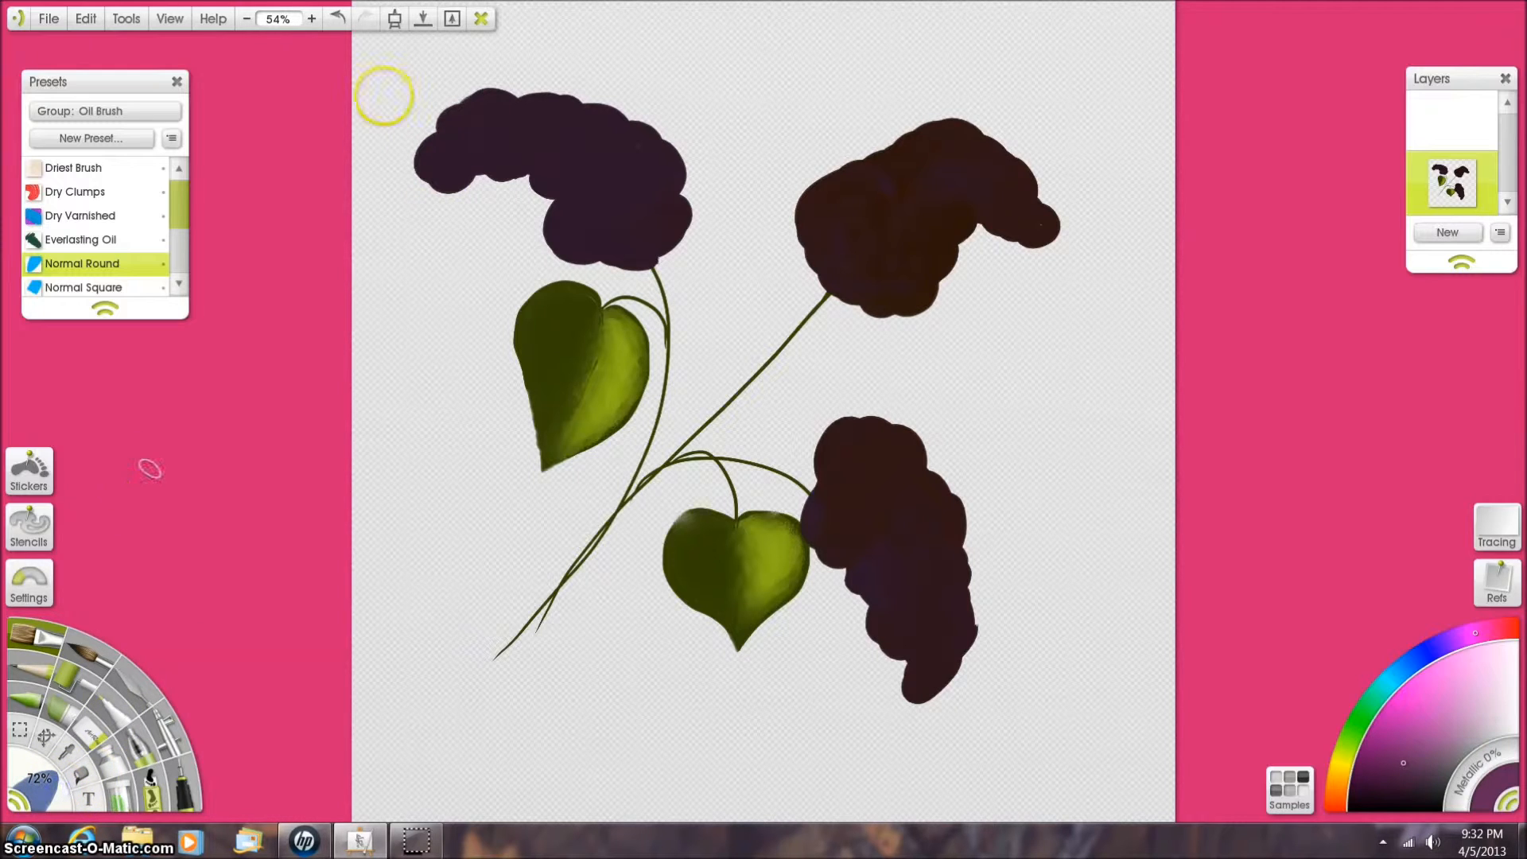
left_click_drag(428, 133, 448, 124)
left_click(522, 94)
left_click(436, 159)
left_click(450, 183)
left_click(480, 149)
left_click(480, 128)
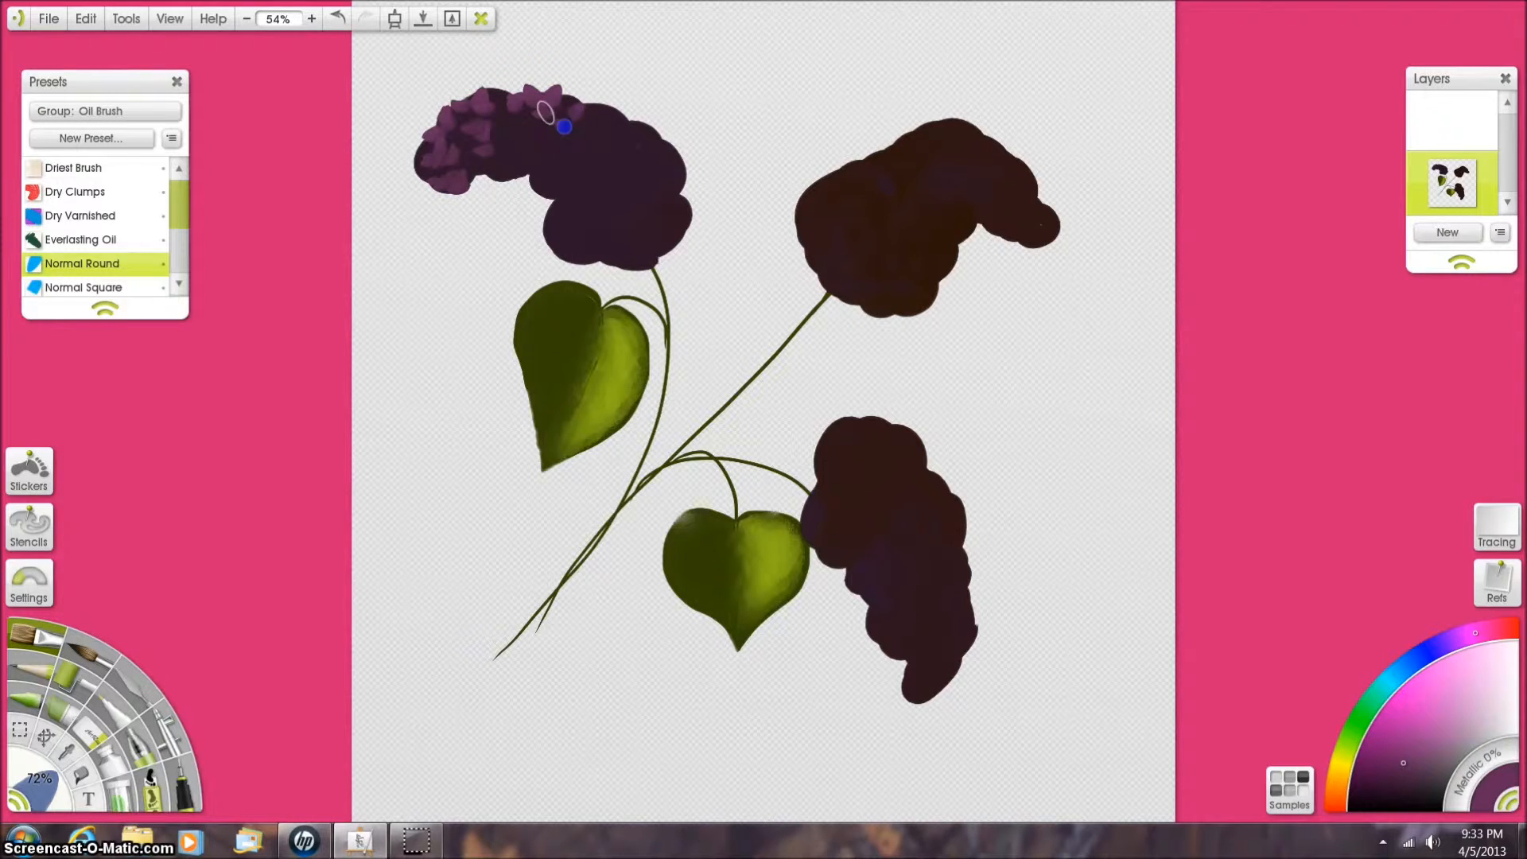
left_click(595, 122)
left_click(637, 130)
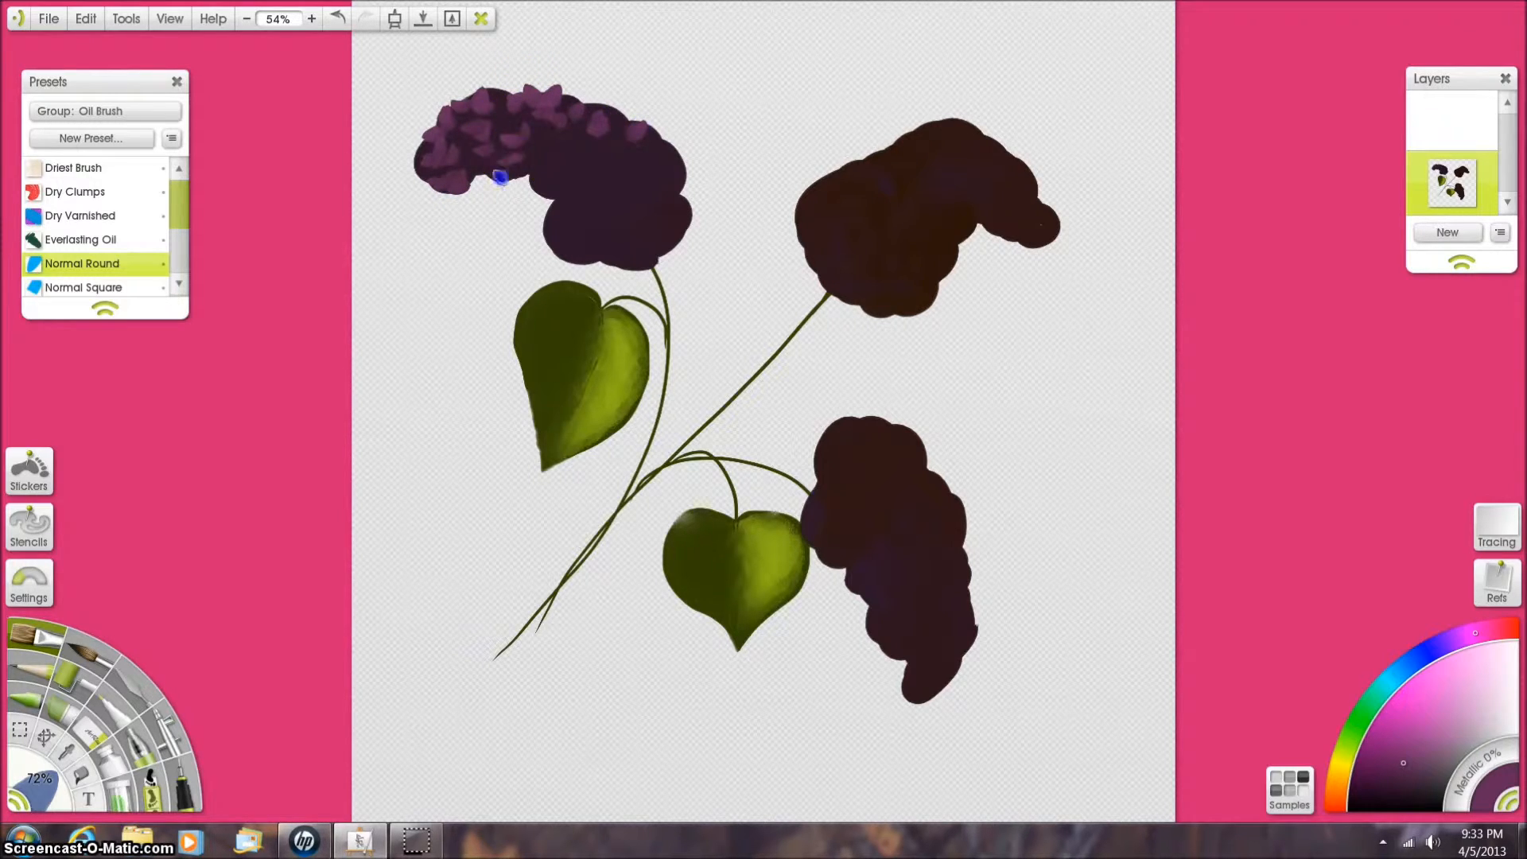
- Continue the medium purple petals around the lower and right edges and across the centre of the upper-left flower
left_click(512, 188)
left_click(521, 196)
left_click(557, 220)
left_click(560, 238)
left_click(544, 243)
left_click(636, 256)
left_click(675, 232)
left_click(686, 201)
left_click(683, 172)
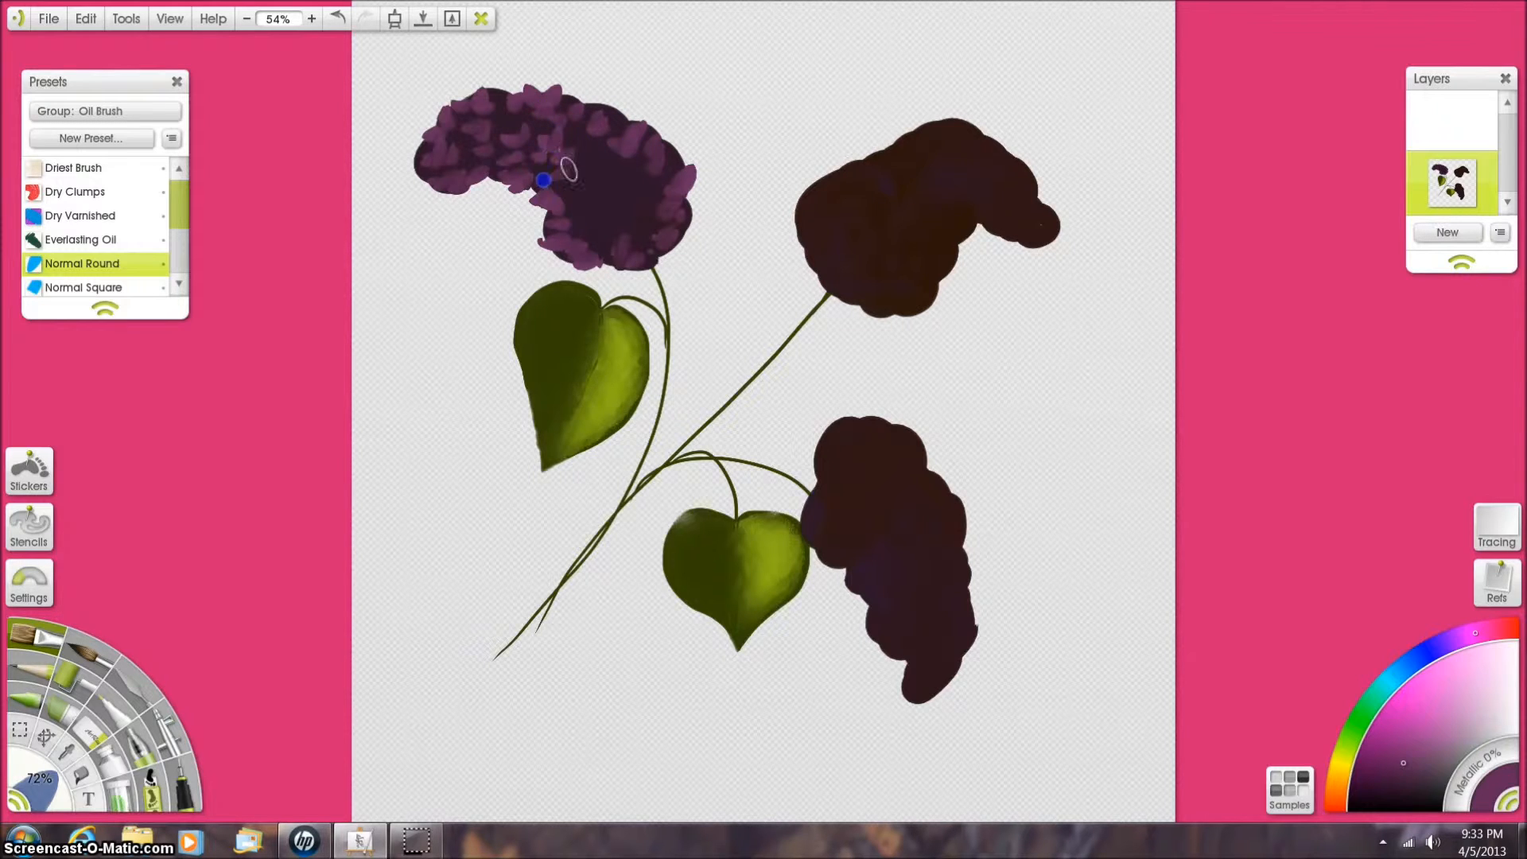
left_click(626, 155)
left_click(594, 199)
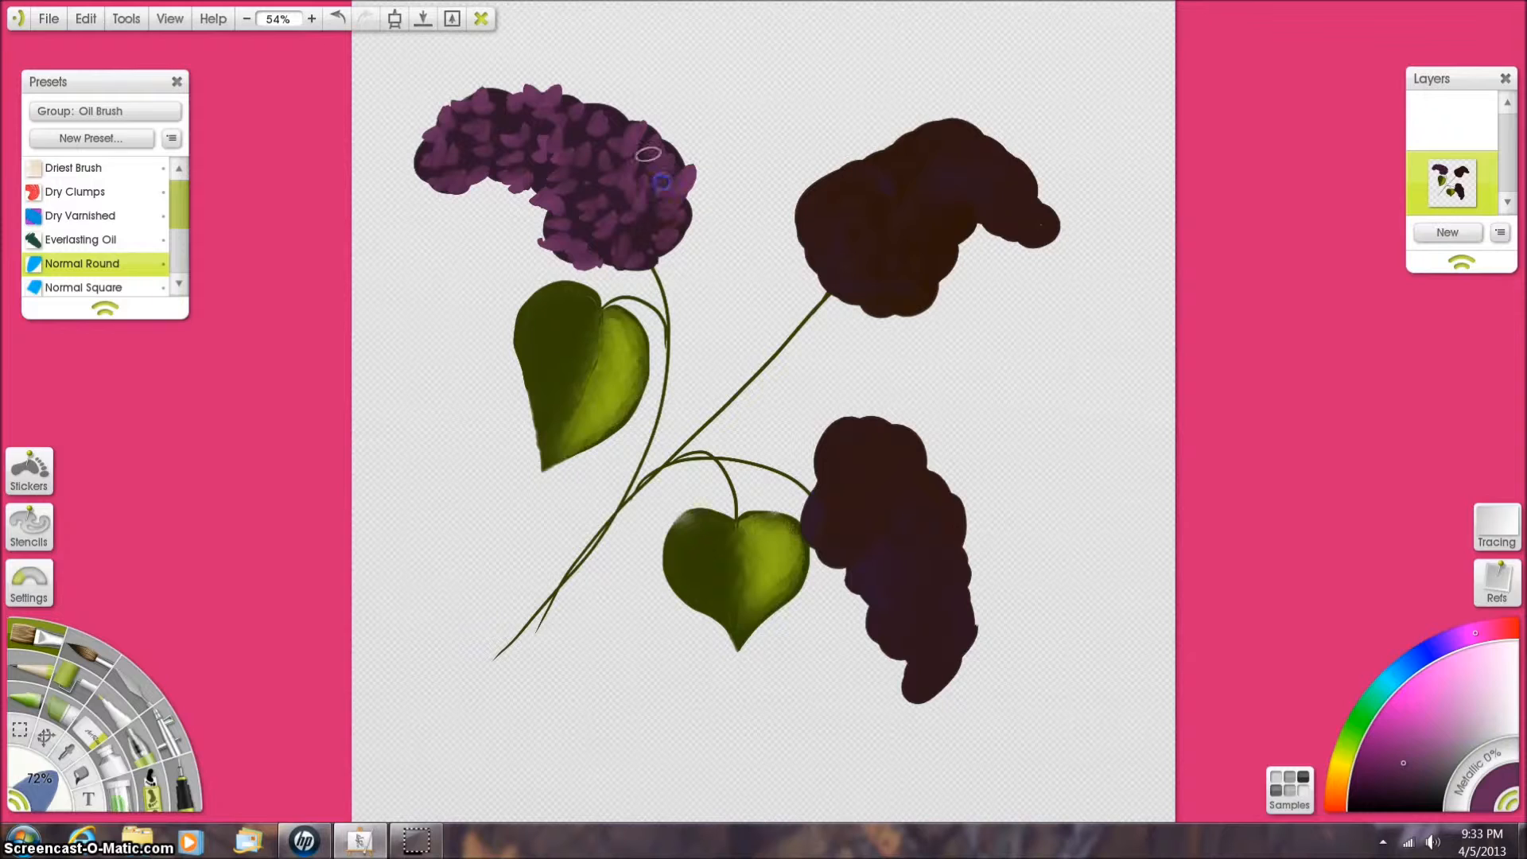
- Cover the upper-right and lower-right flower masses with medium purple petals
left_click(798, 240)
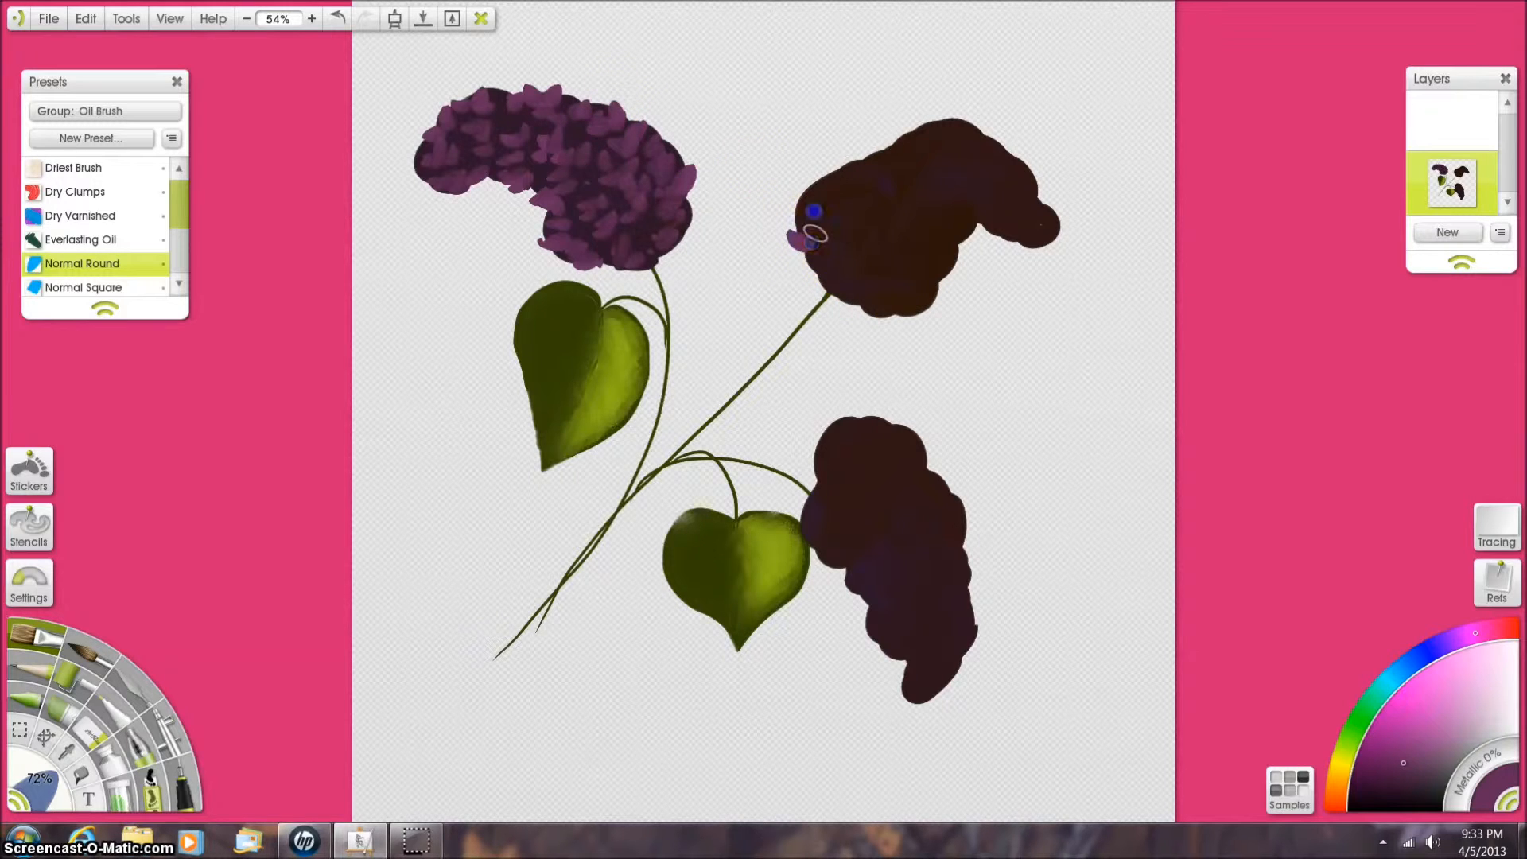
left_click(876, 156)
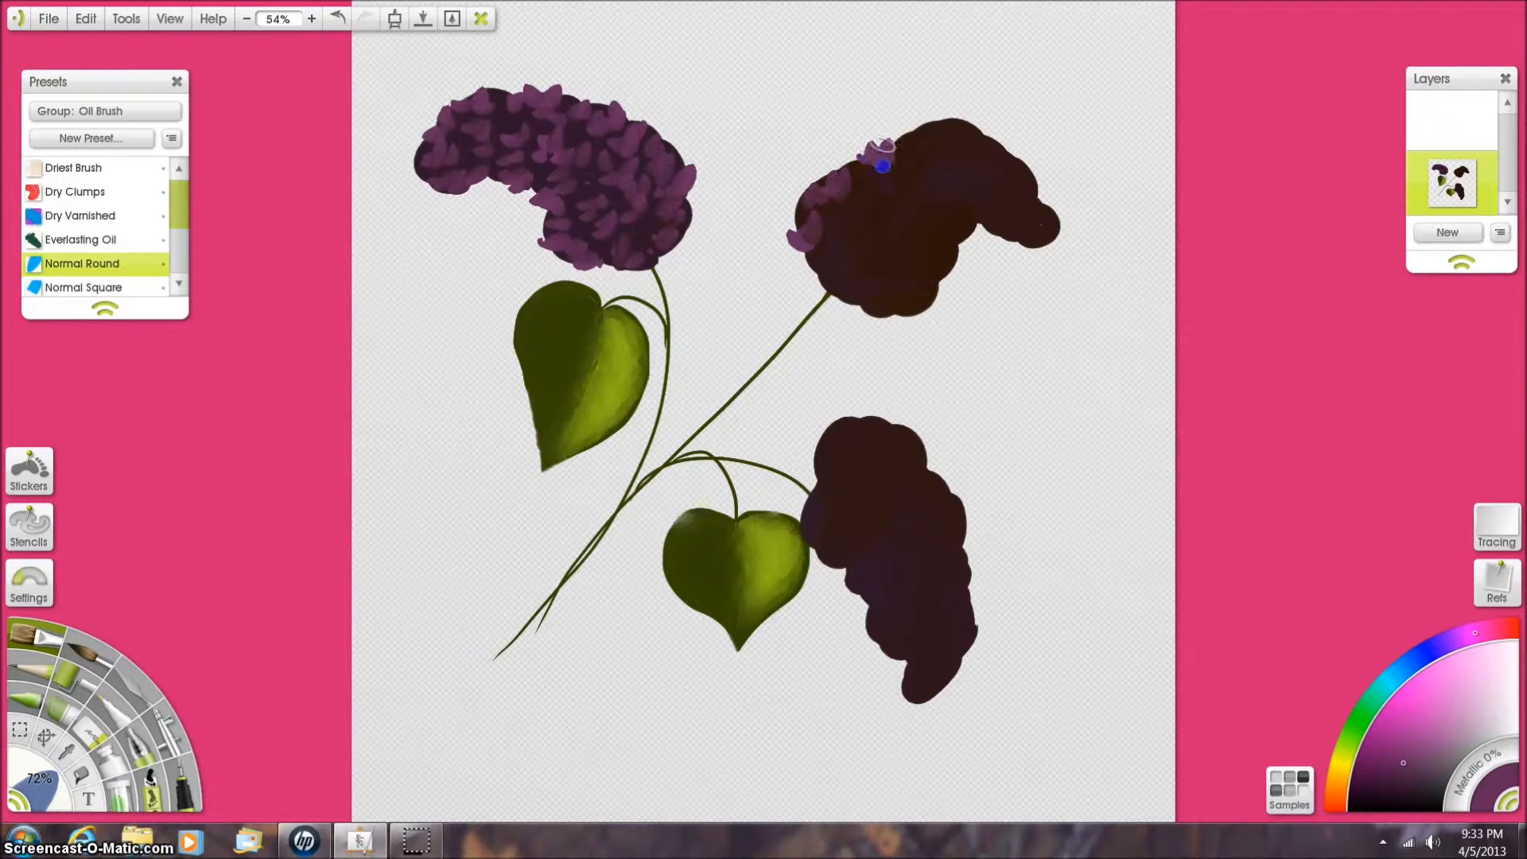
left_click(975, 125)
left_click(998, 155)
left_click(1011, 169)
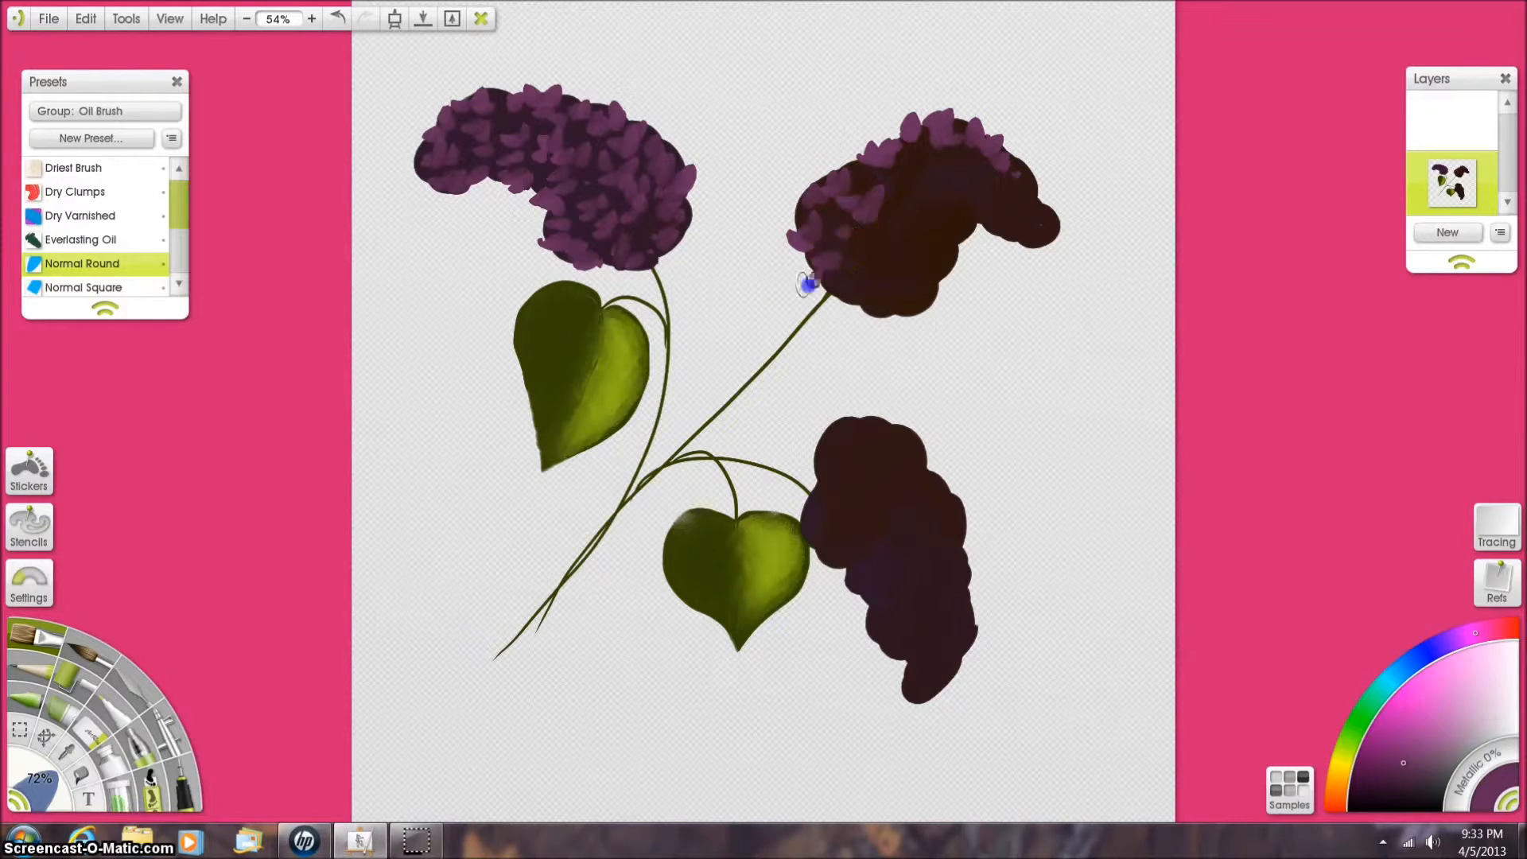
left_click_drag(824, 300, 861, 302)
mouse_move(866, 318)
left_mouse_down()
mouse_move(917, 285)
mouse_move(902, 304)
mouse_move(883, 287)
mouse_move(903, 264)
mouse_move(907, 292)
mouse_move(858, 234)
mouse_move(881, 243)
mouse_move(911, 174)
mouse_move(883, 167)
mouse_move(1016, 177)
mouse_move(998, 188)
mouse_move(1019, 155)
mouse_move(1016, 181)
mouse_move(1041, 195)
mouse_move(1016, 225)
mouse_move(1050, 241)
mouse_move(1010, 226)
mouse_move(992, 239)
mouse_move(1020, 231)
mouse_move(994, 208)
mouse_move(1030, 202)
mouse_move(957, 177)
mouse_move(943, 209)
mouse_move(956, 227)
mouse_move(941, 241)
mouse_move(940, 212)
mouse_move(937, 228)
mouse_move(949, 268)
mouse_move(910, 266)
mouse_move(883, 245)
mouse_move(909, 223)
left_mouse_up()
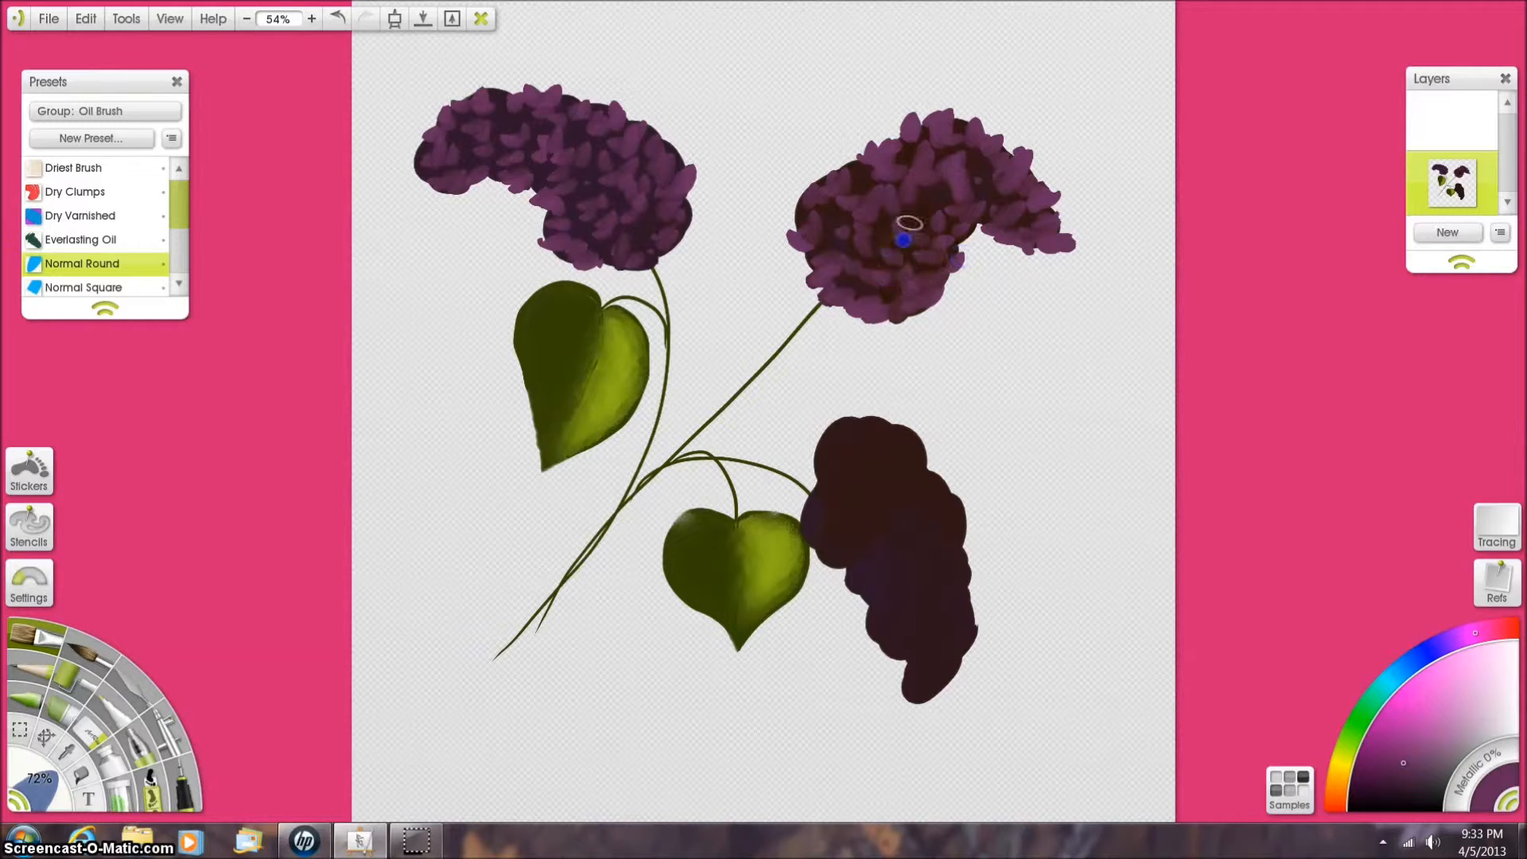
mouse_move(798, 458)
left_mouse_down()
mouse_move(823, 465)
mouse_move(832, 422)
mouse_move(835, 449)
left_mouse_up()
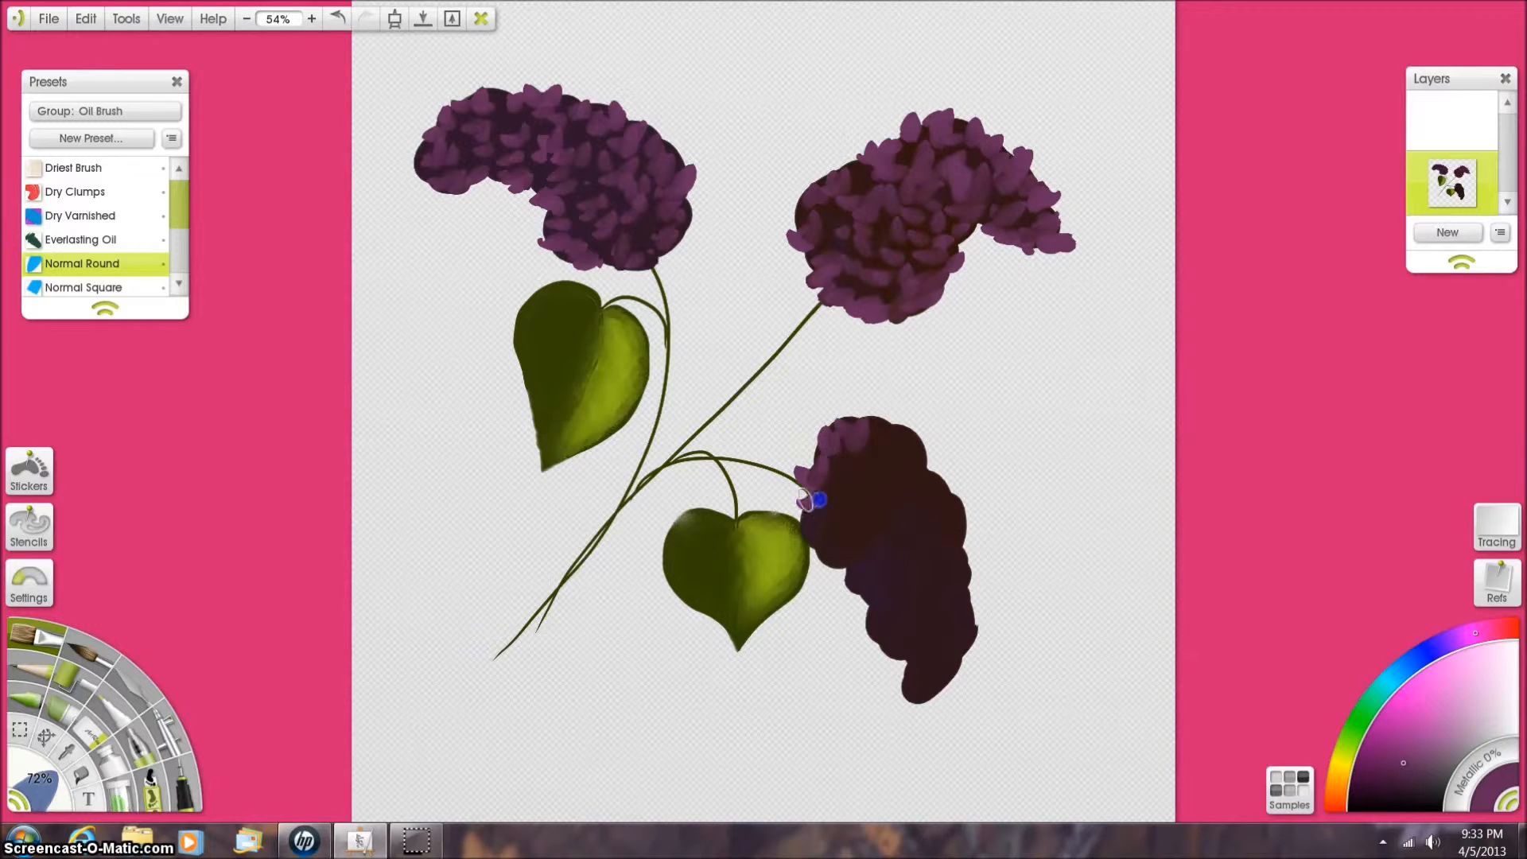
mouse_move(834, 546)
left_mouse_down()
mouse_move(840, 477)
mouse_move(880, 443)
mouse_move(951, 481)
mouse_move(887, 423)
mouse_move(965, 487)
mouse_move(951, 481)
mouse_move(951, 528)
mouse_move(895, 517)
mouse_move(906, 539)
mouse_move(882, 594)
mouse_move(914, 618)
mouse_move(903, 586)
mouse_move(964, 597)
mouse_move(951, 549)
mouse_move(971, 573)
mouse_move(928, 607)
mouse_move(931, 669)
mouse_move(934, 593)
left_mouse_up()
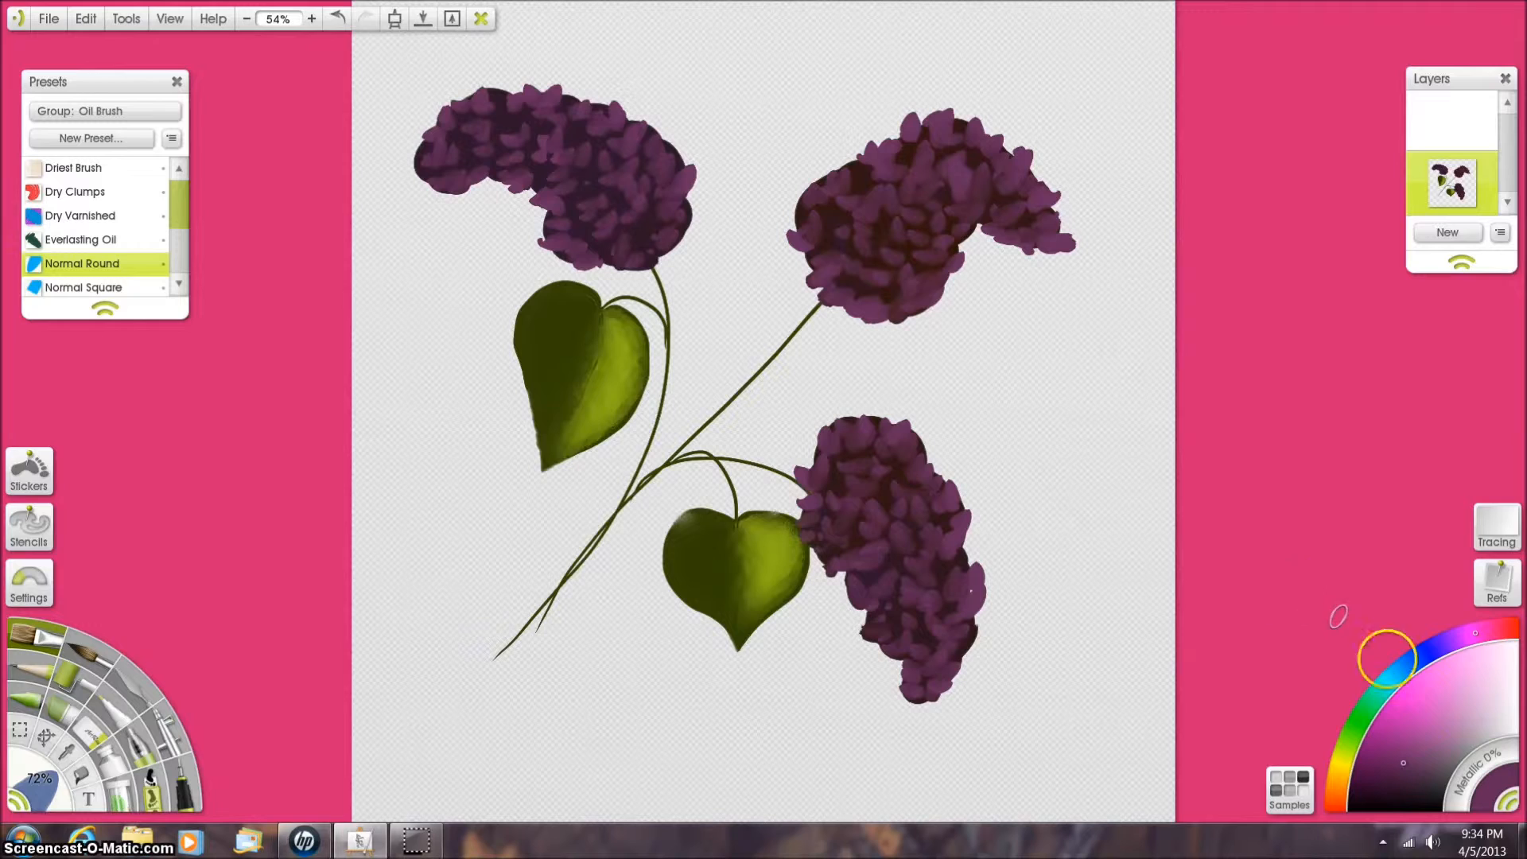
- Paint small light lilac florets over the left half of the upper-left flower
left_click(1440, 734)
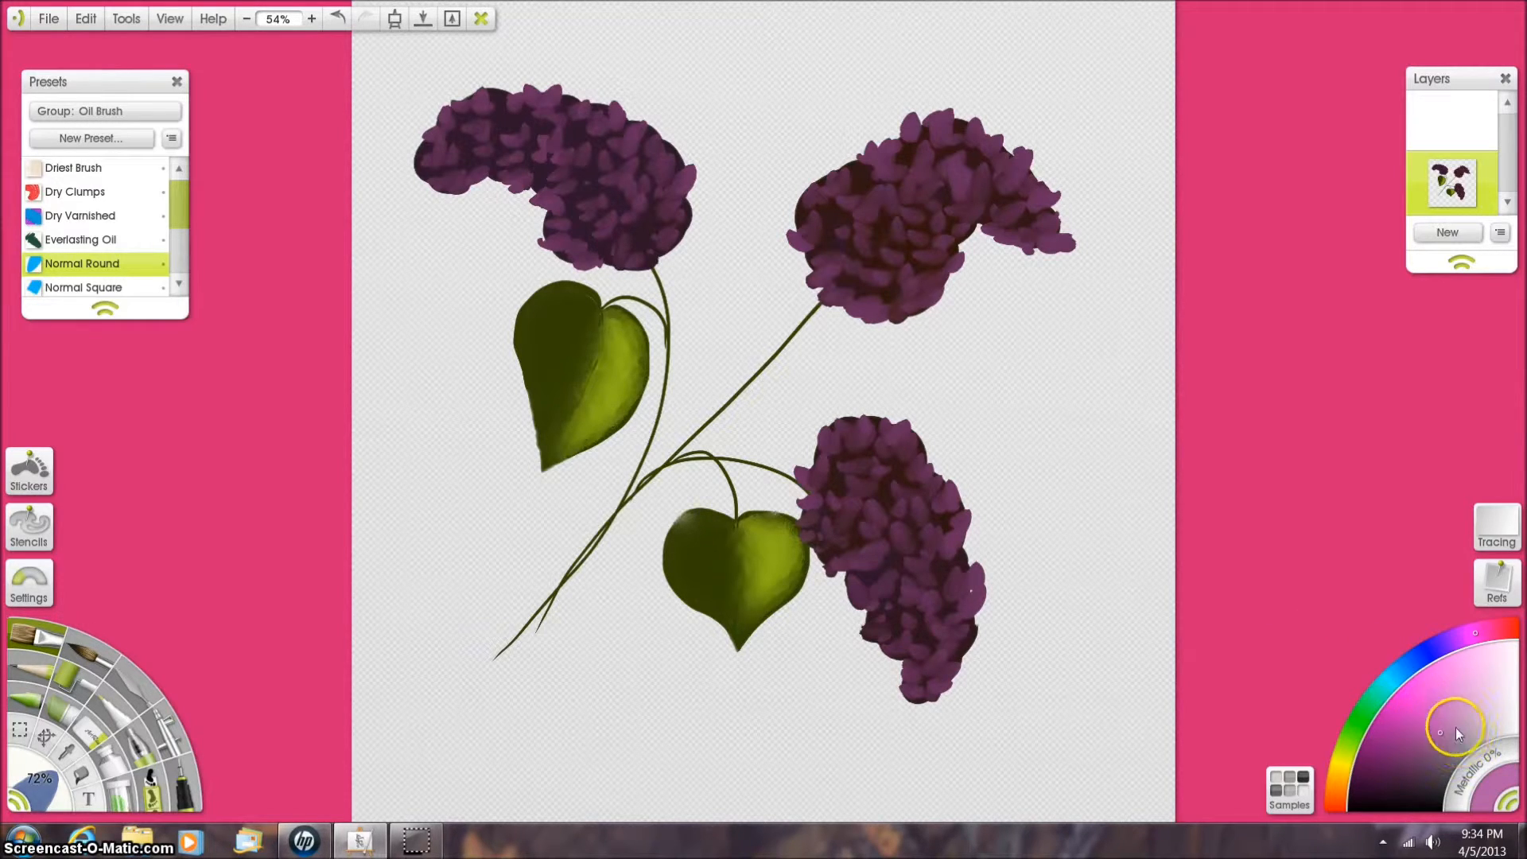
left_click_drag(415, 146, 432, 142)
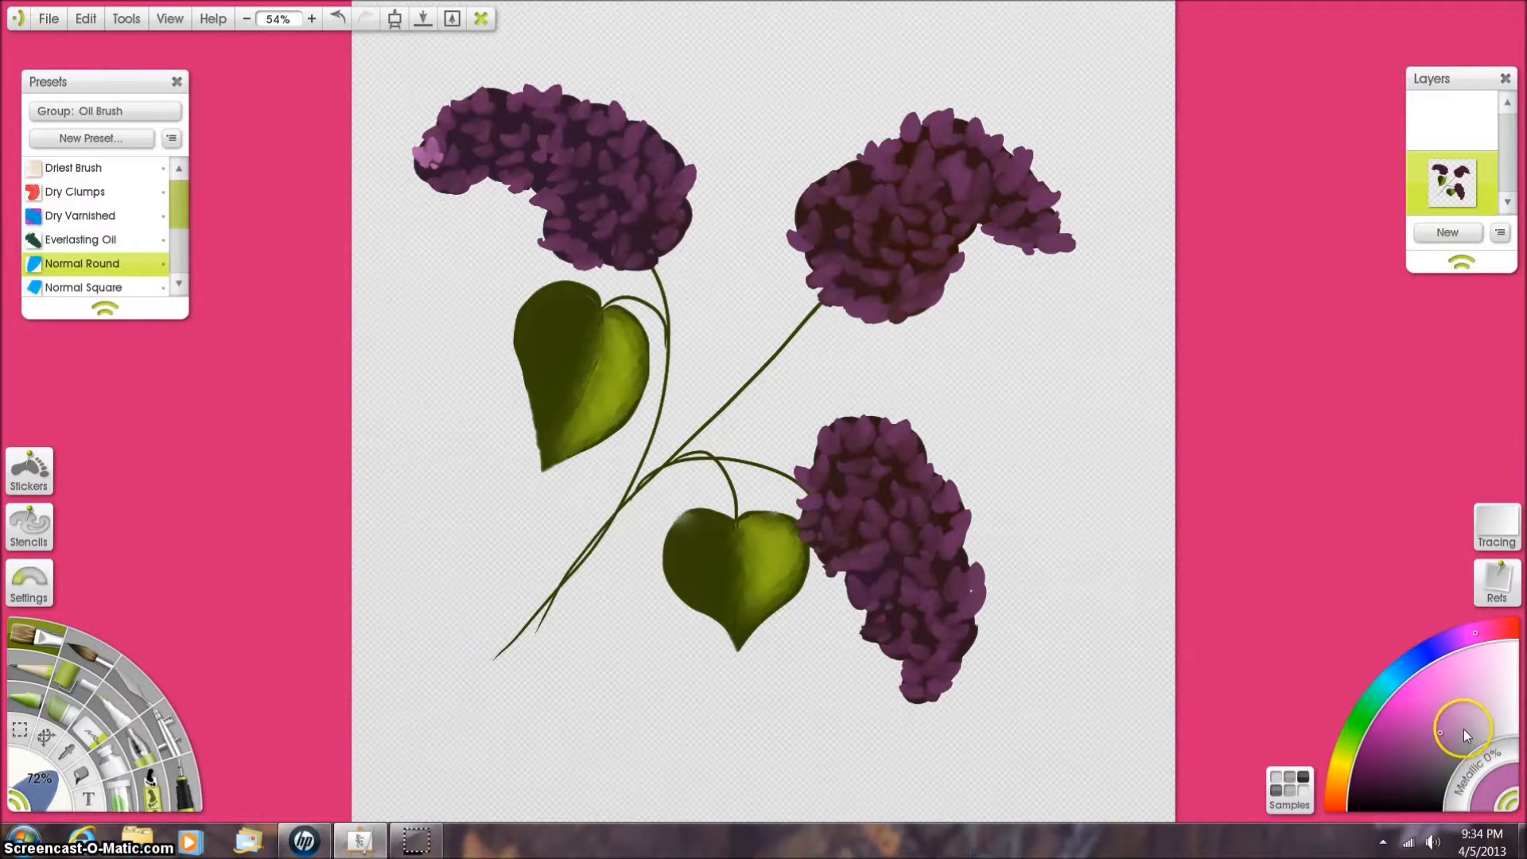
left_click(1464, 726)
mouse_move(430, 170)
left_mouse_down()
mouse_move(434, 127)
mouse_move(435, 144)
mouse_move(461, 134)
mouse_move(439, 142)
mouse_move(472, 110)
left_mouse_up()
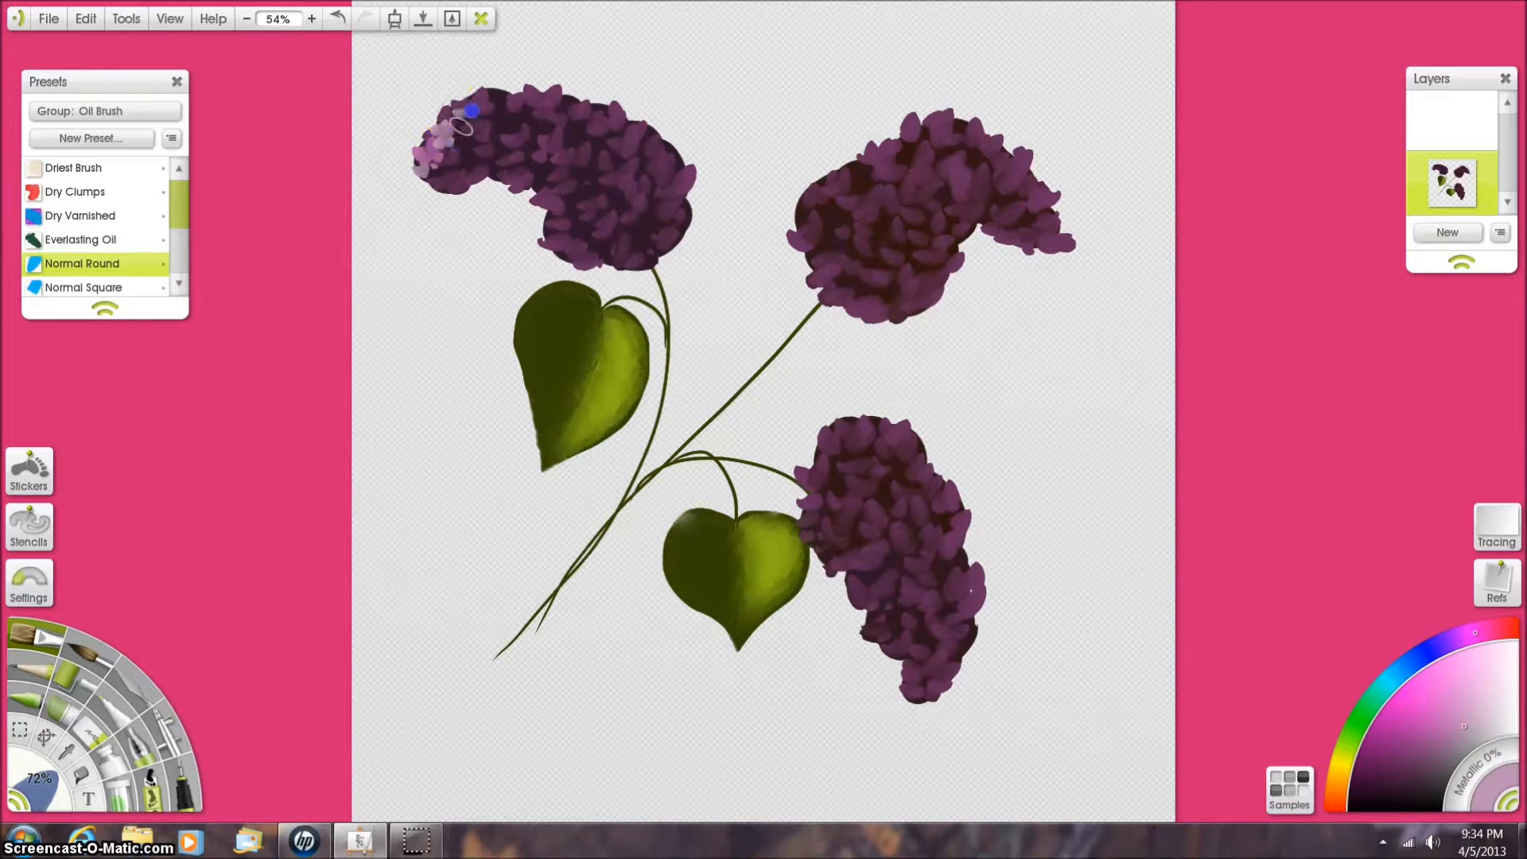
mouse_move(440, 186)
left_mouse_down()
mouse_move(495, 159)
mouse_move(499, 135)
left_mouse_up()
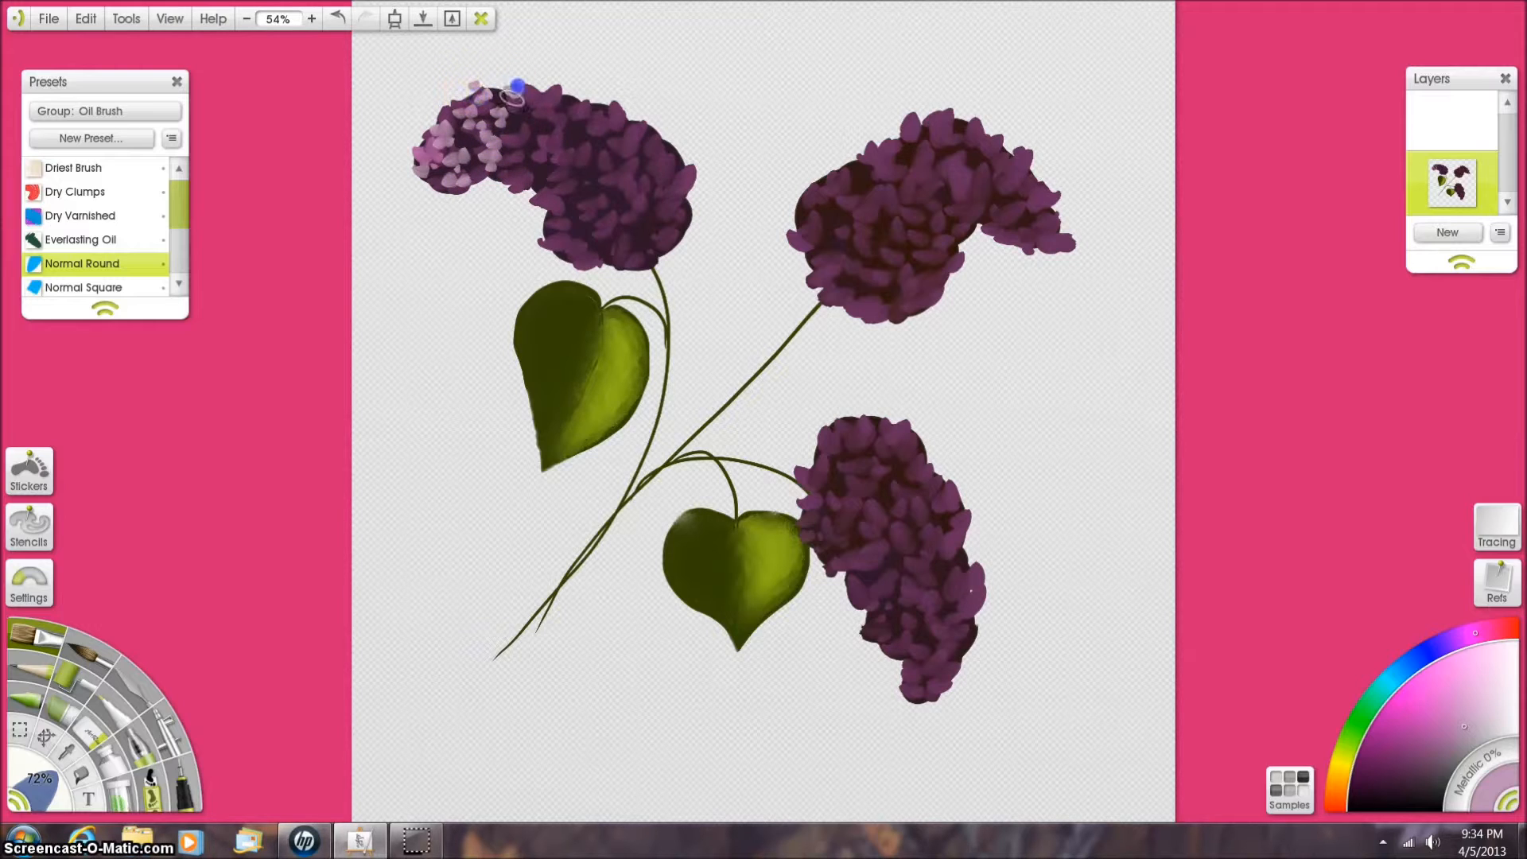
mouse_move(511, 100)
left_mouse_down()
mouse_move(556, 91)
mouse_move(518, 129)
mouse_move(532, 134)
mouse_move(515, 164)
mouse_move(401, 151)
mouse_move(422, 191)
mouse_move(506, 177)
left_mouse_up()
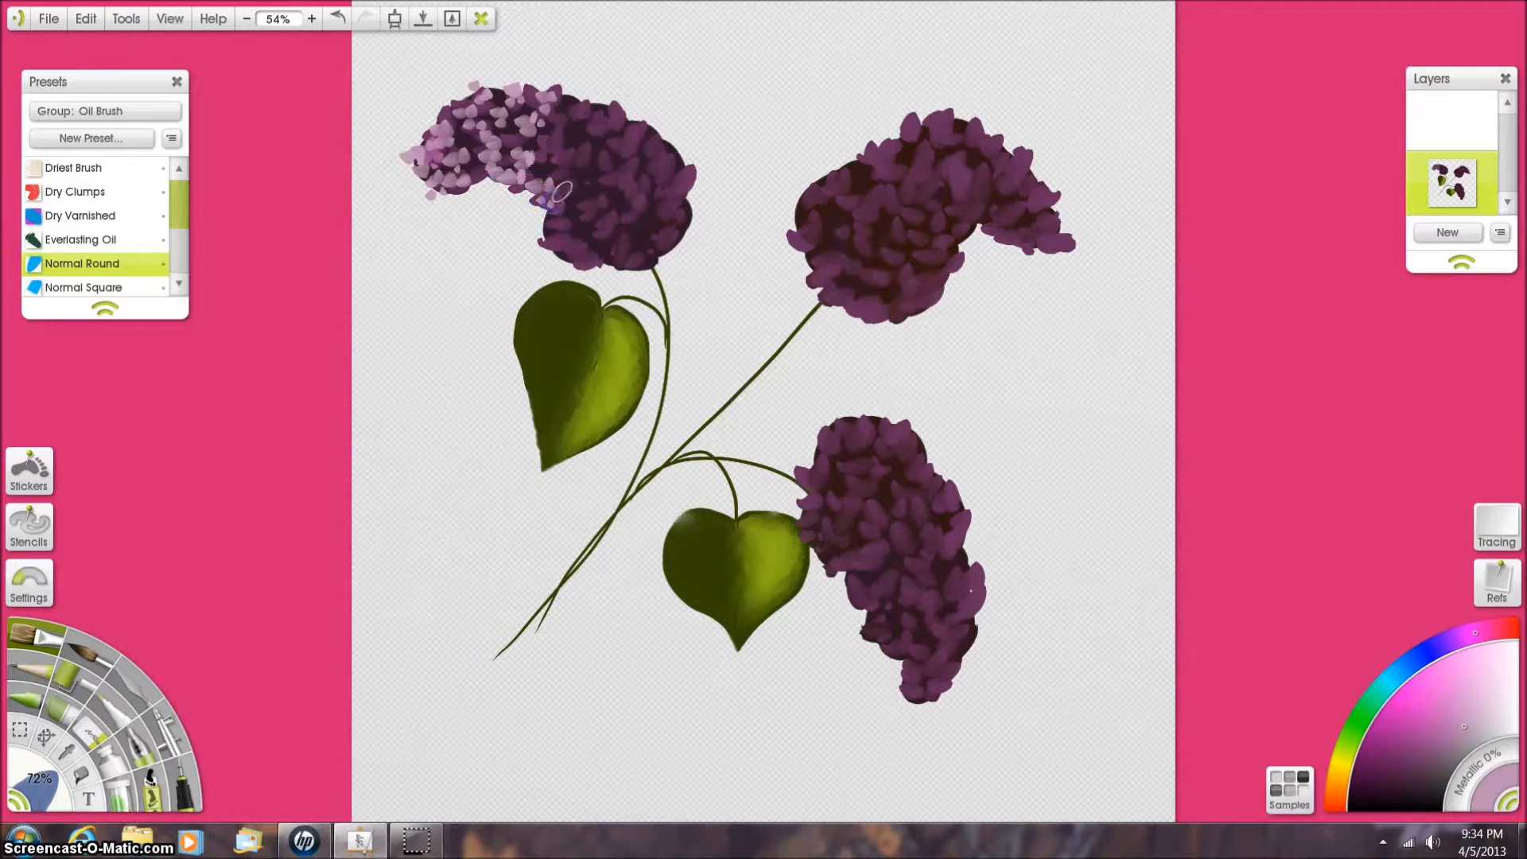
- Fill the rest of the upper-left flower with light lilac florets, including its edges and centre
mouse_move(562, 237)
left_mouse_down()
mouse_move(623, 266)
mouse_move(599, 271)
mouse_move(607, 214)
mouse_move(594, 223)
mouse_move(643, 253)
mouse_move(639, 237)
mouse_move(674, 240)
mouse_move(652, 241)
mouse_move(670, 238)
mouse_move(643, 217)
mouse_move(671, 227)
mouse_move(689, 199)
mouse_move(653, 197)
mouse_move(653, 146)
mouse_move(615, 126)
mouse_move(633, 117)
mouse_move(613, 129)
mouse_move(572, 127)
left_mouse_up()
left_click(681, 200)
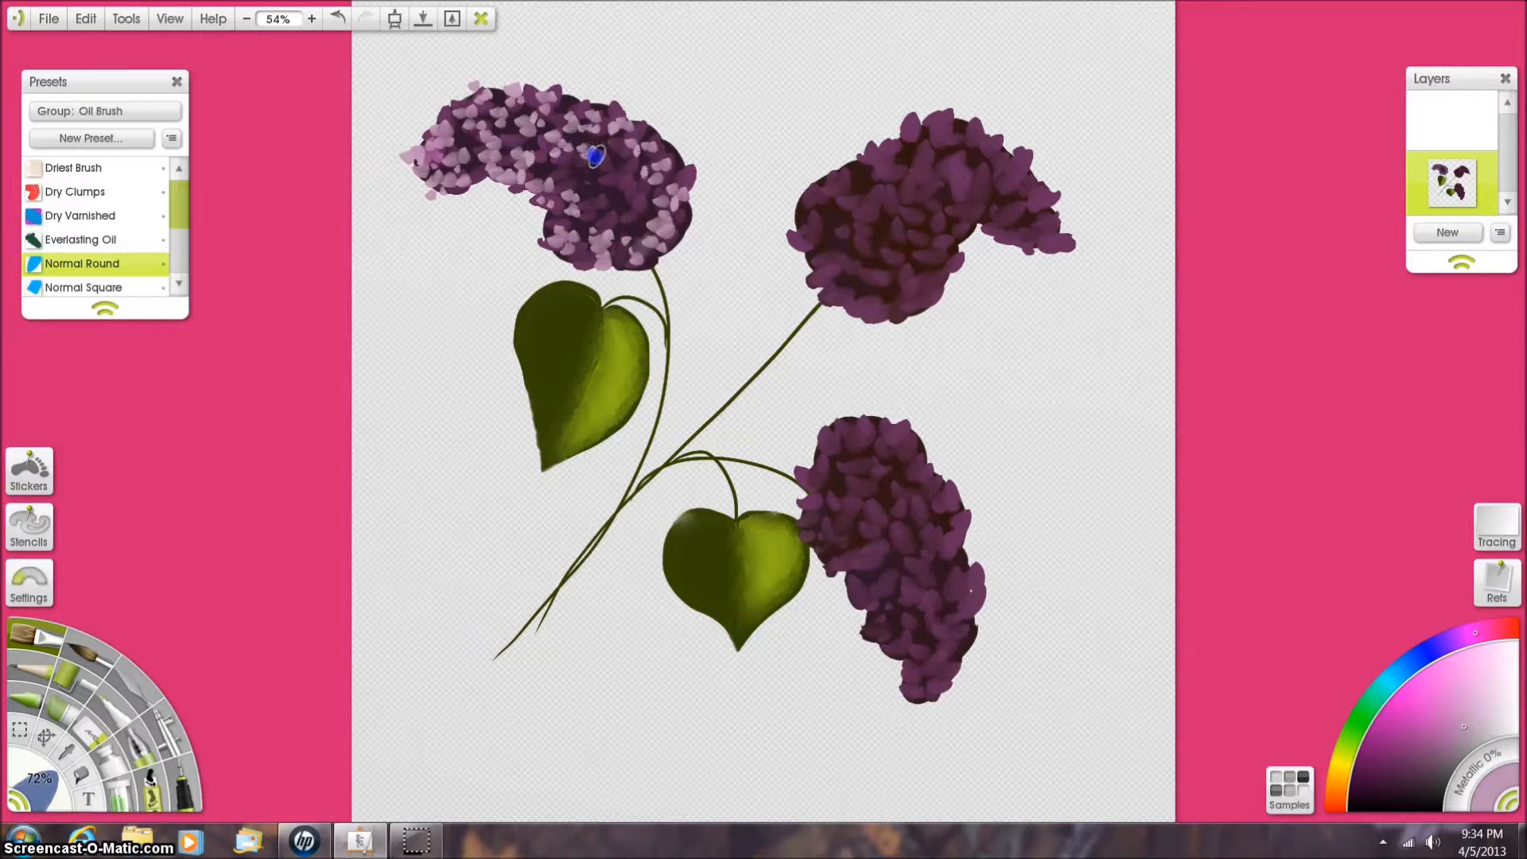
mouse_move(580, 173)
left_mouse_down()
mouse_move(540, 155)
mouse_move(604, 189)
left_mouse_up()
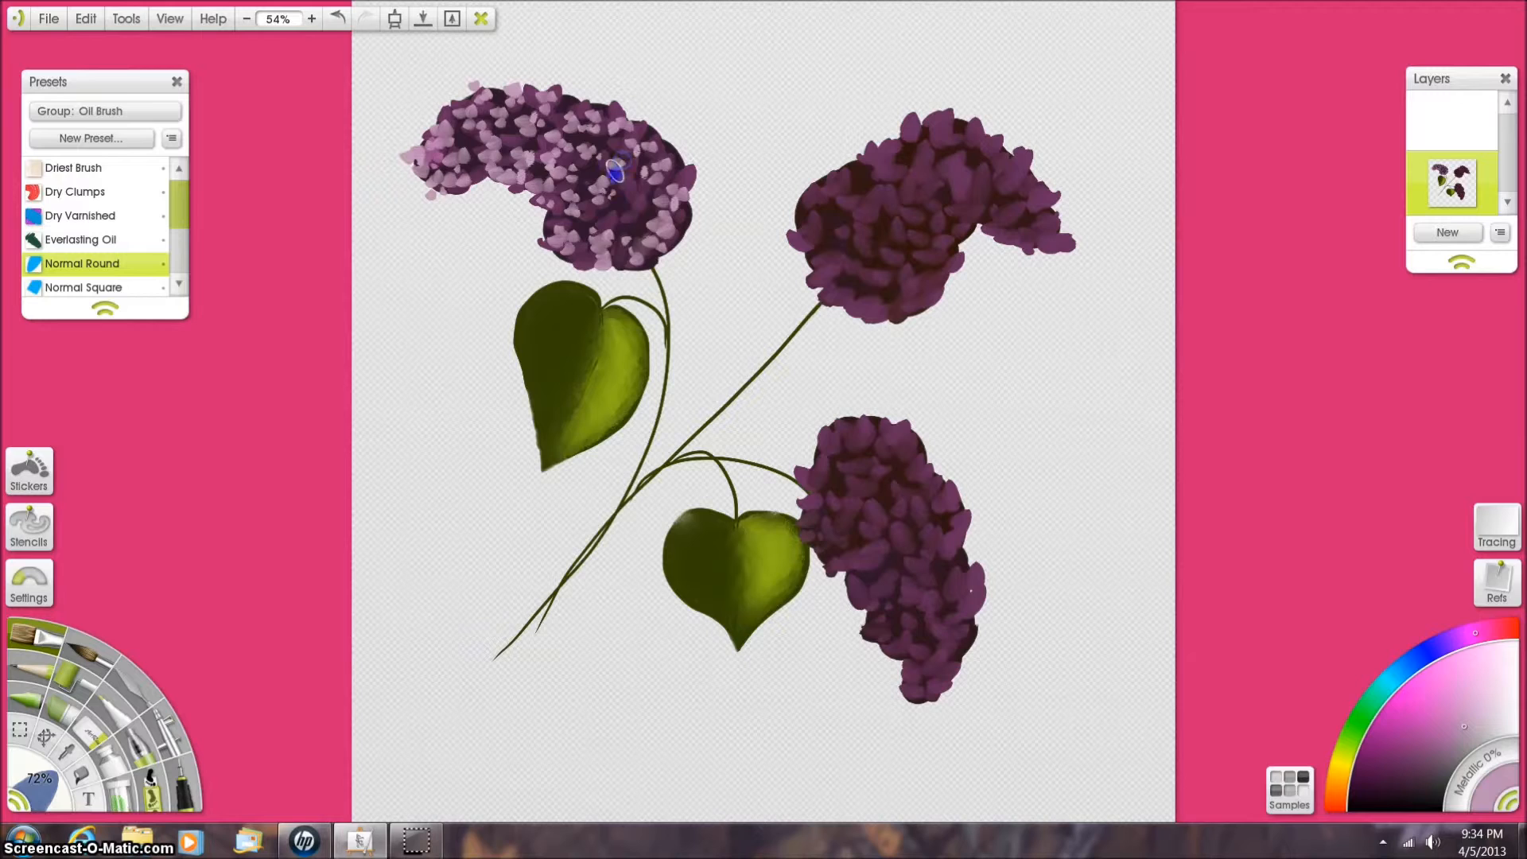
left_click(658, 198)
left_click(522, 231)
left_click(504, 193)
left_click(477, 168)
- Dab light lilac florets along the left and lower-left edges of the upper-right flower
left_click(804, 248)
left_click(798, 226)
left_click(803, 237)
left_click(818, 223)
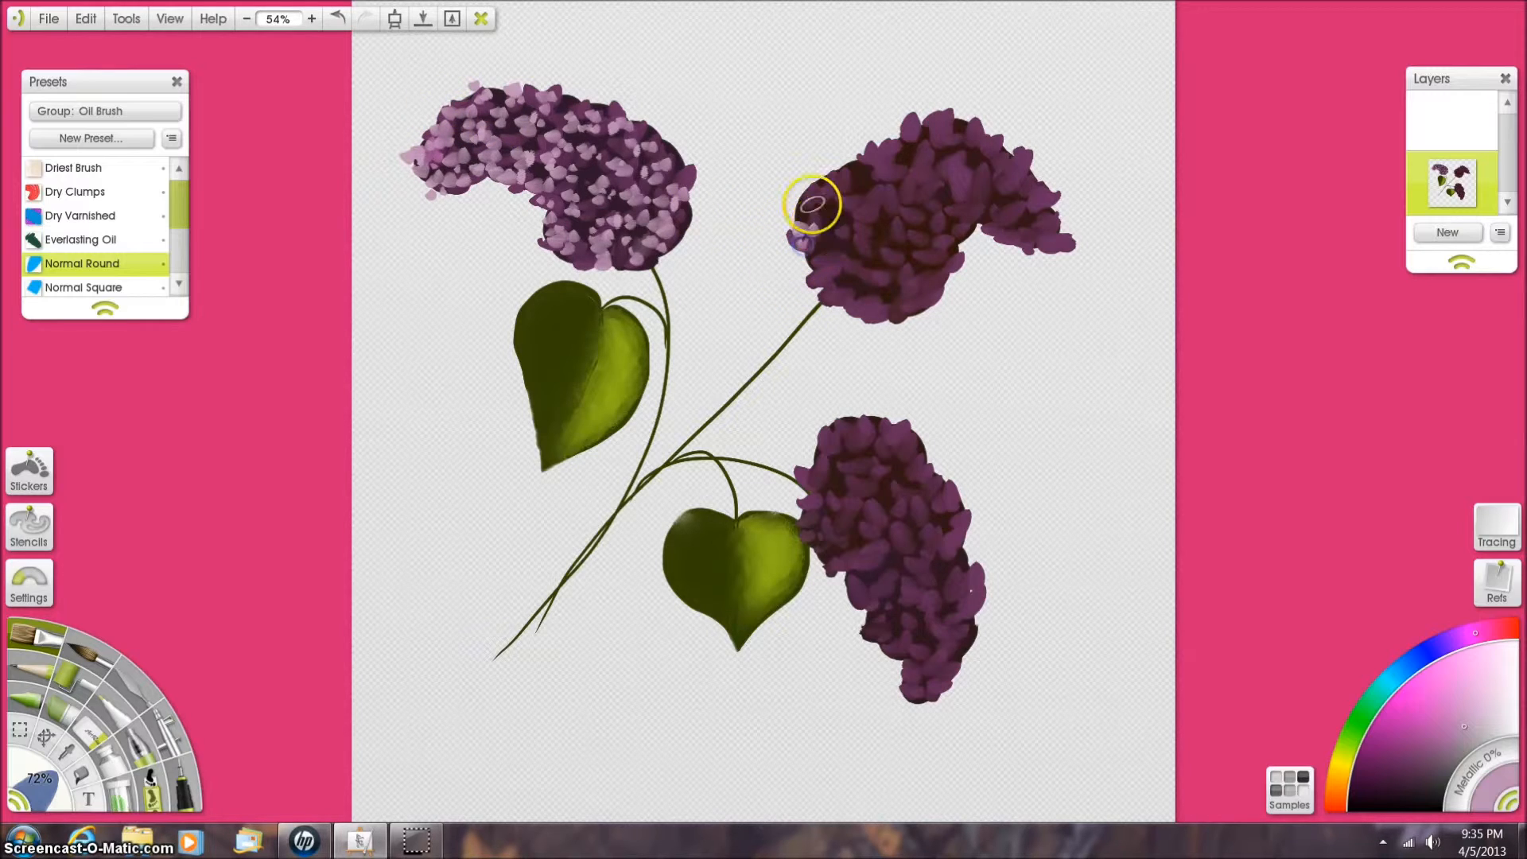
left_click(808, 256)
left_click(820, 278)
left_click(829, 269)
left_click(859, 284)
left_click(824, 287)
left_click(839, 307)
left_click(858, 316)
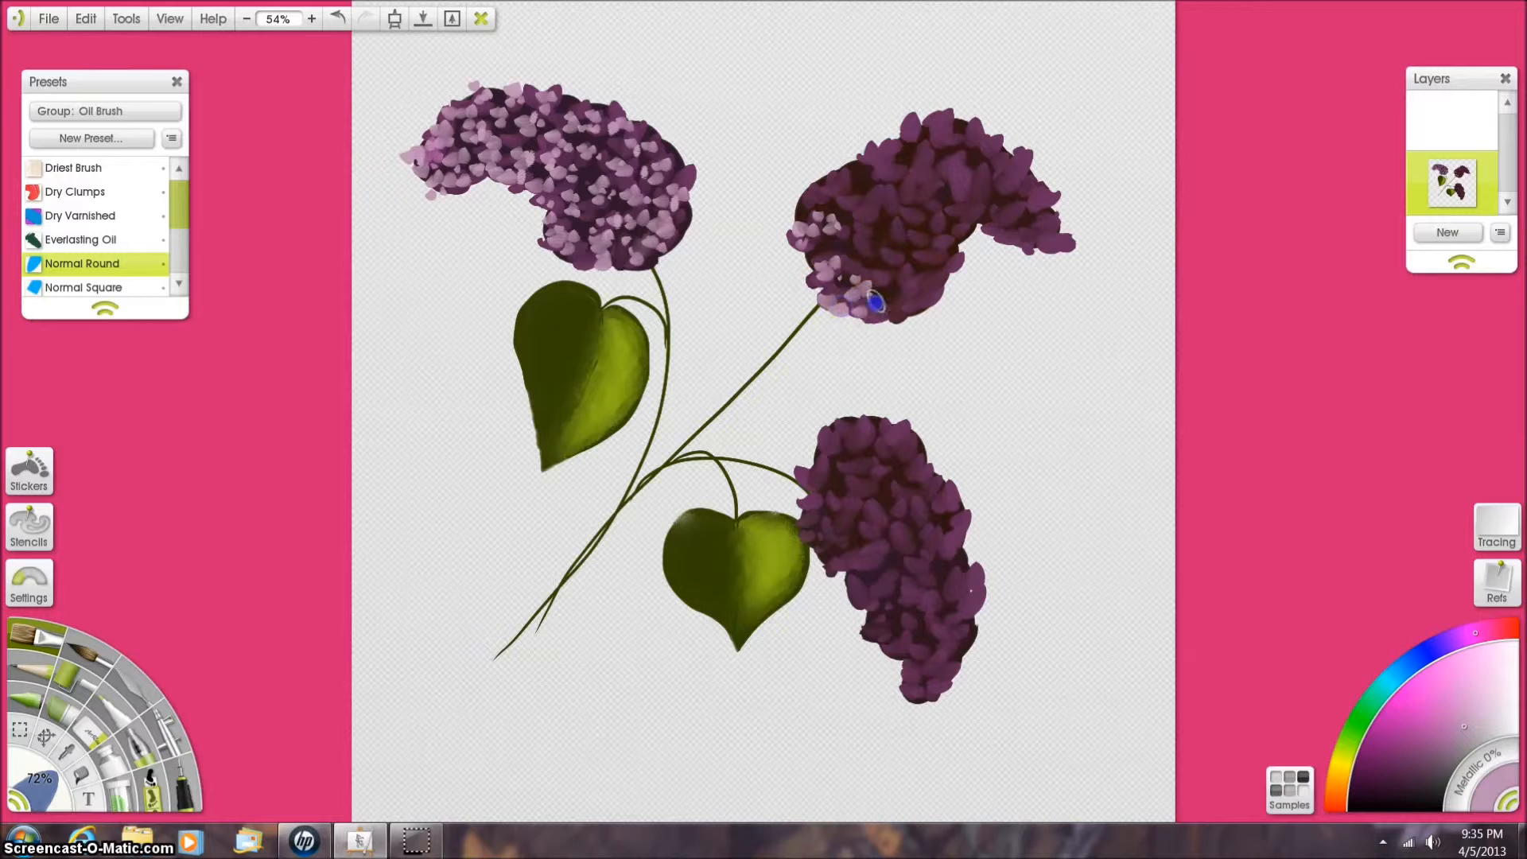
left_click(886, 302)
left_click(822, 234)
left_click(828, 237)
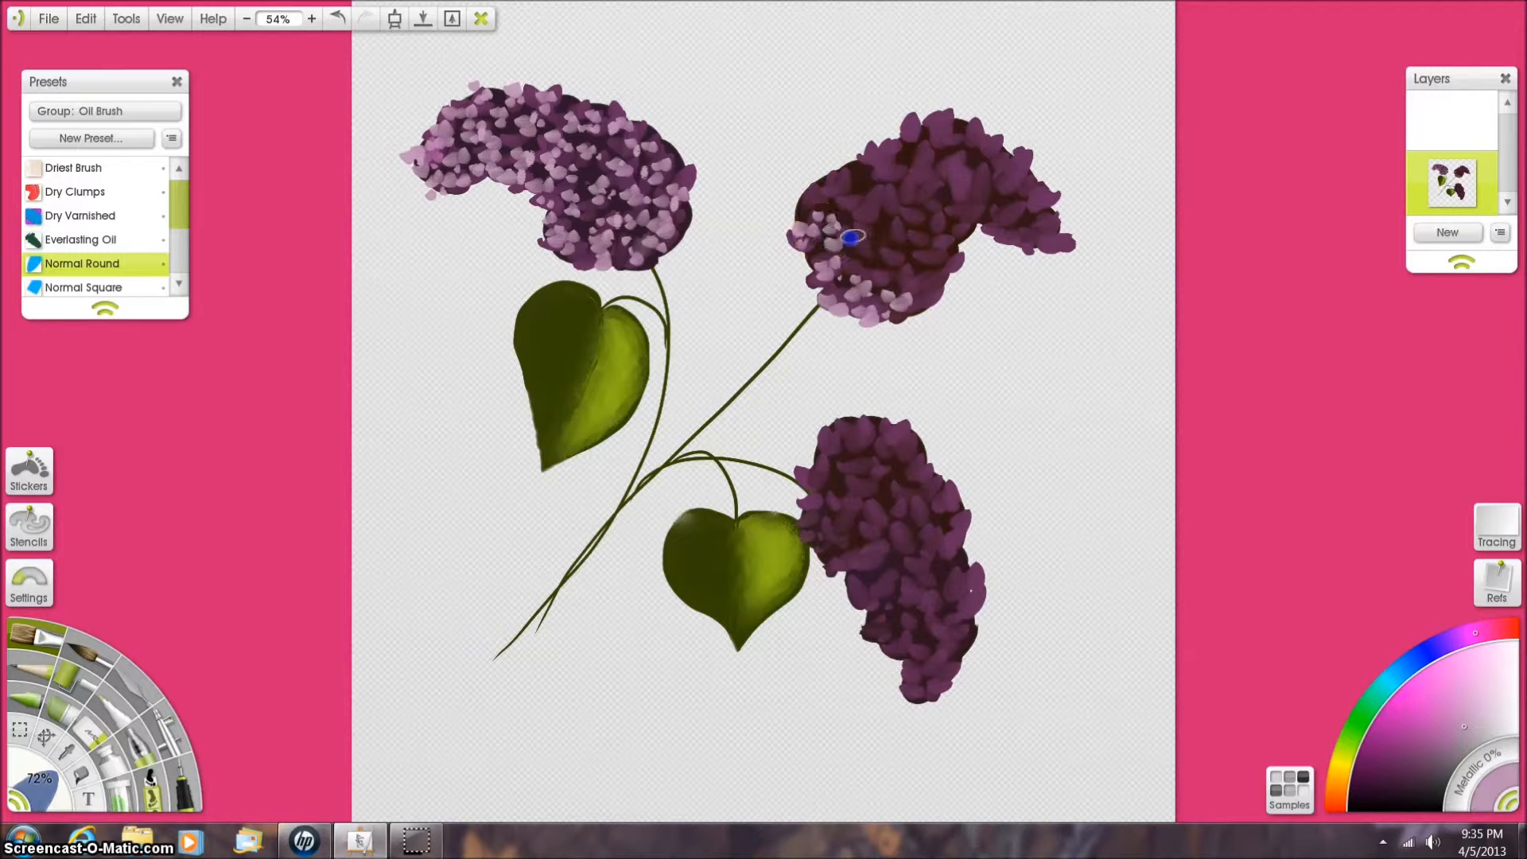
- Add light lilac florets to the upper-left shoulder and lower-right part of the upper-right flower
left_click(811, 188)
left_click(835, 160)
left_click(873, 181)
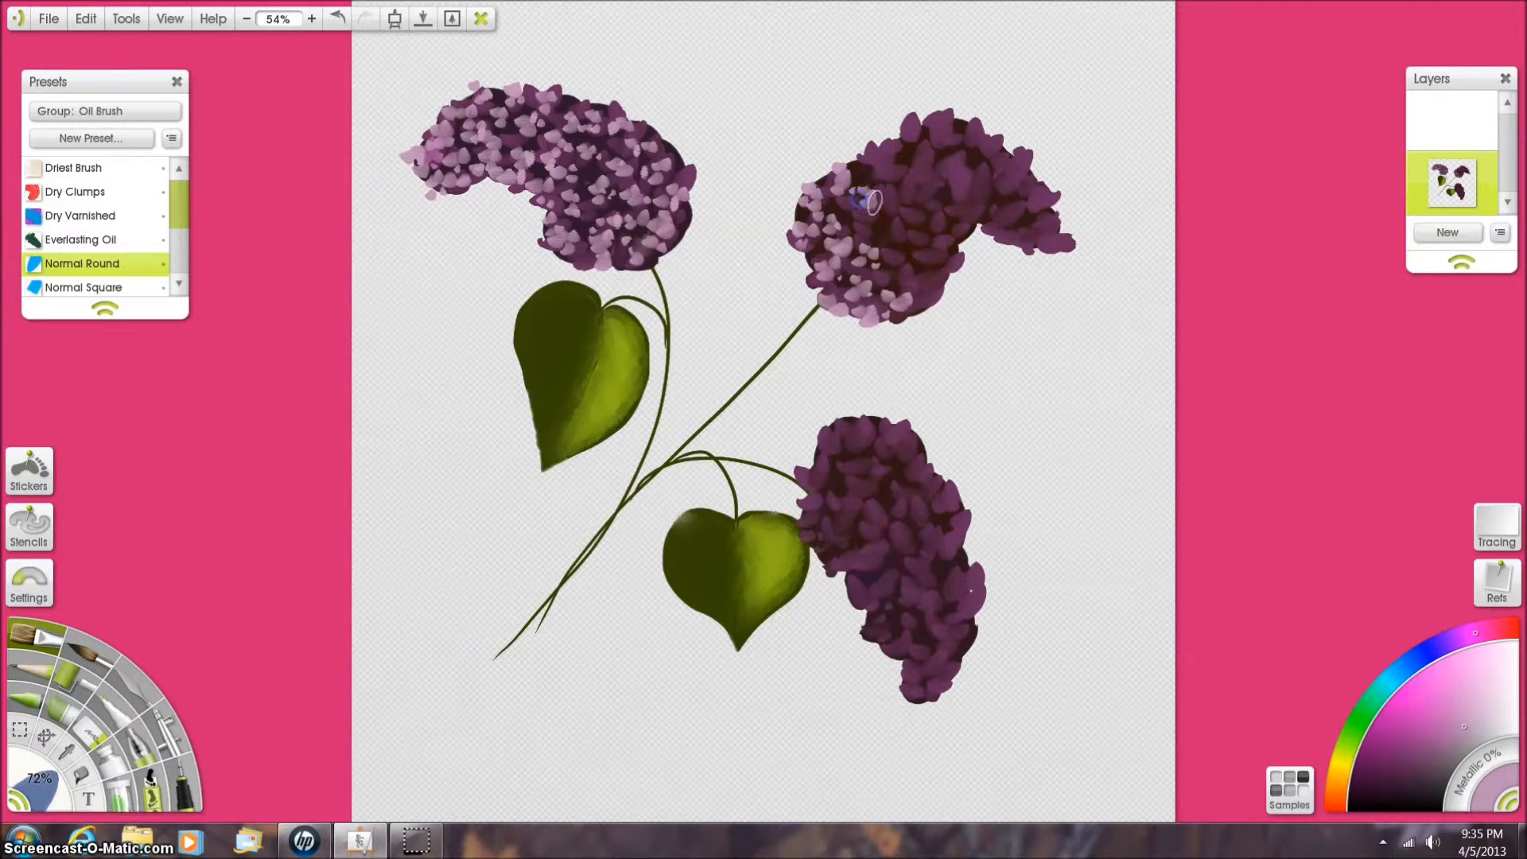
left_click(893, 250)
left_click(928, 296)
left_click(874, 151)
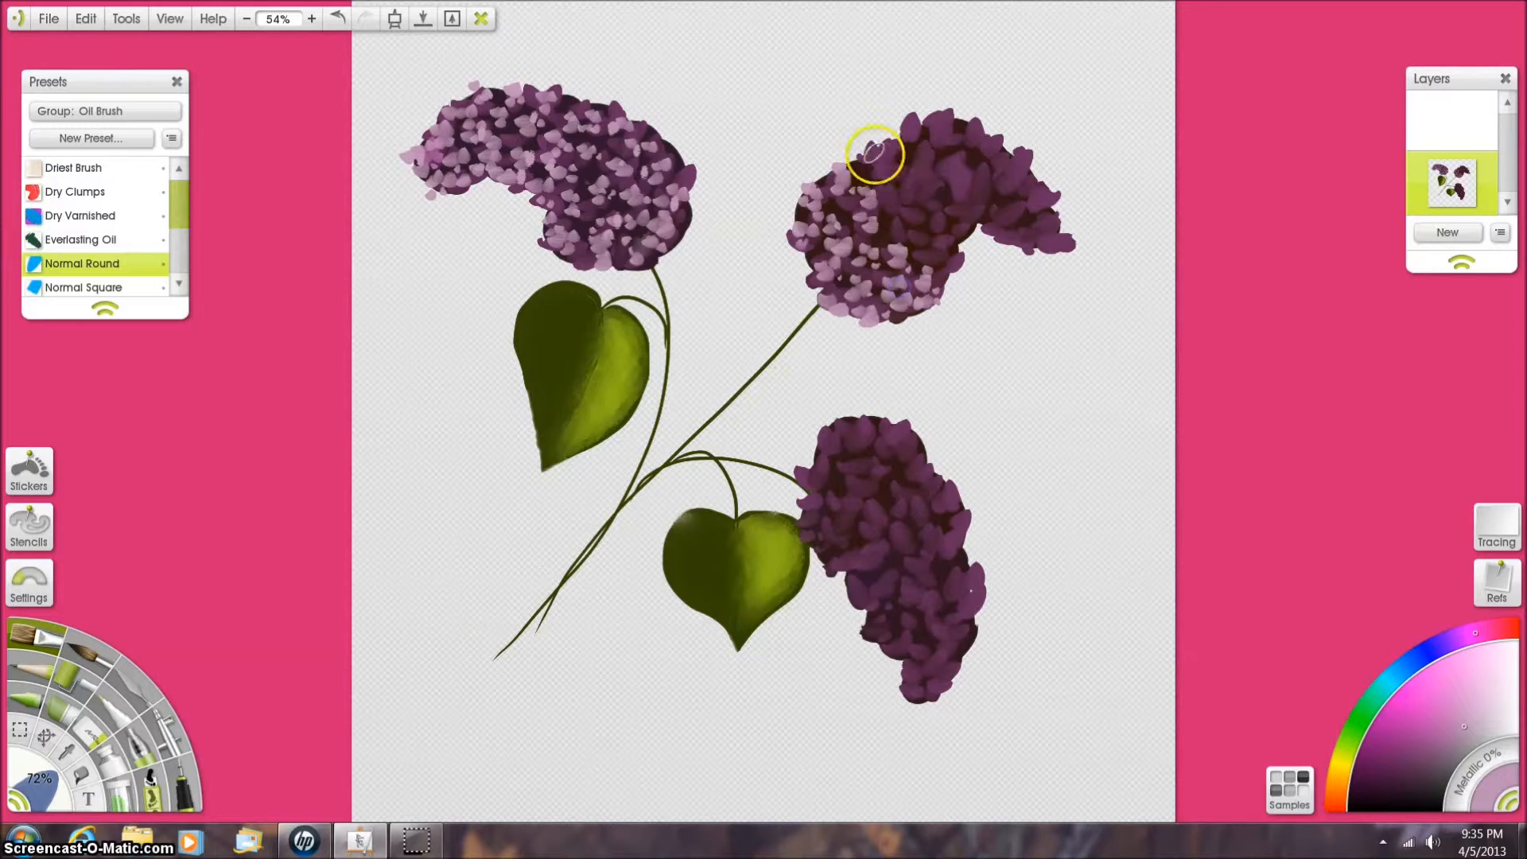
- Dab light lilac florets along the top edge of the upper-right flower
left_click(886, 126)
left_click(918, 131)
left_click(932, 129)
left_click(930, 164)
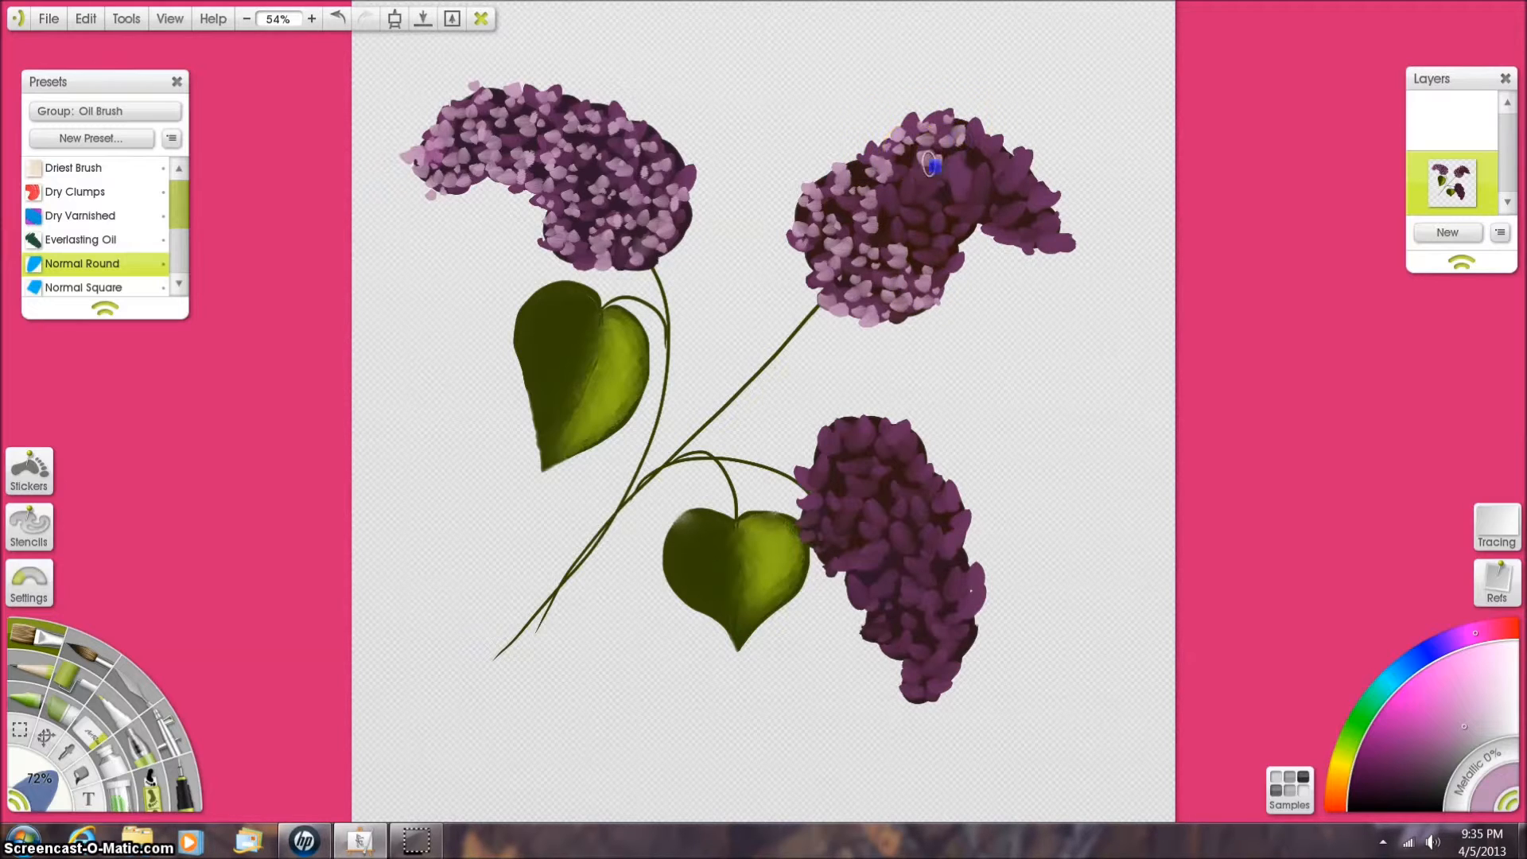
- Fill the centre of the upper-right flower with light lilac florets, down to its inner lower-right edge
left_click(914, 195)
left_click(898, 230)
left_click(917, 232)
left_click(935, 243)
left_click(937, 223)
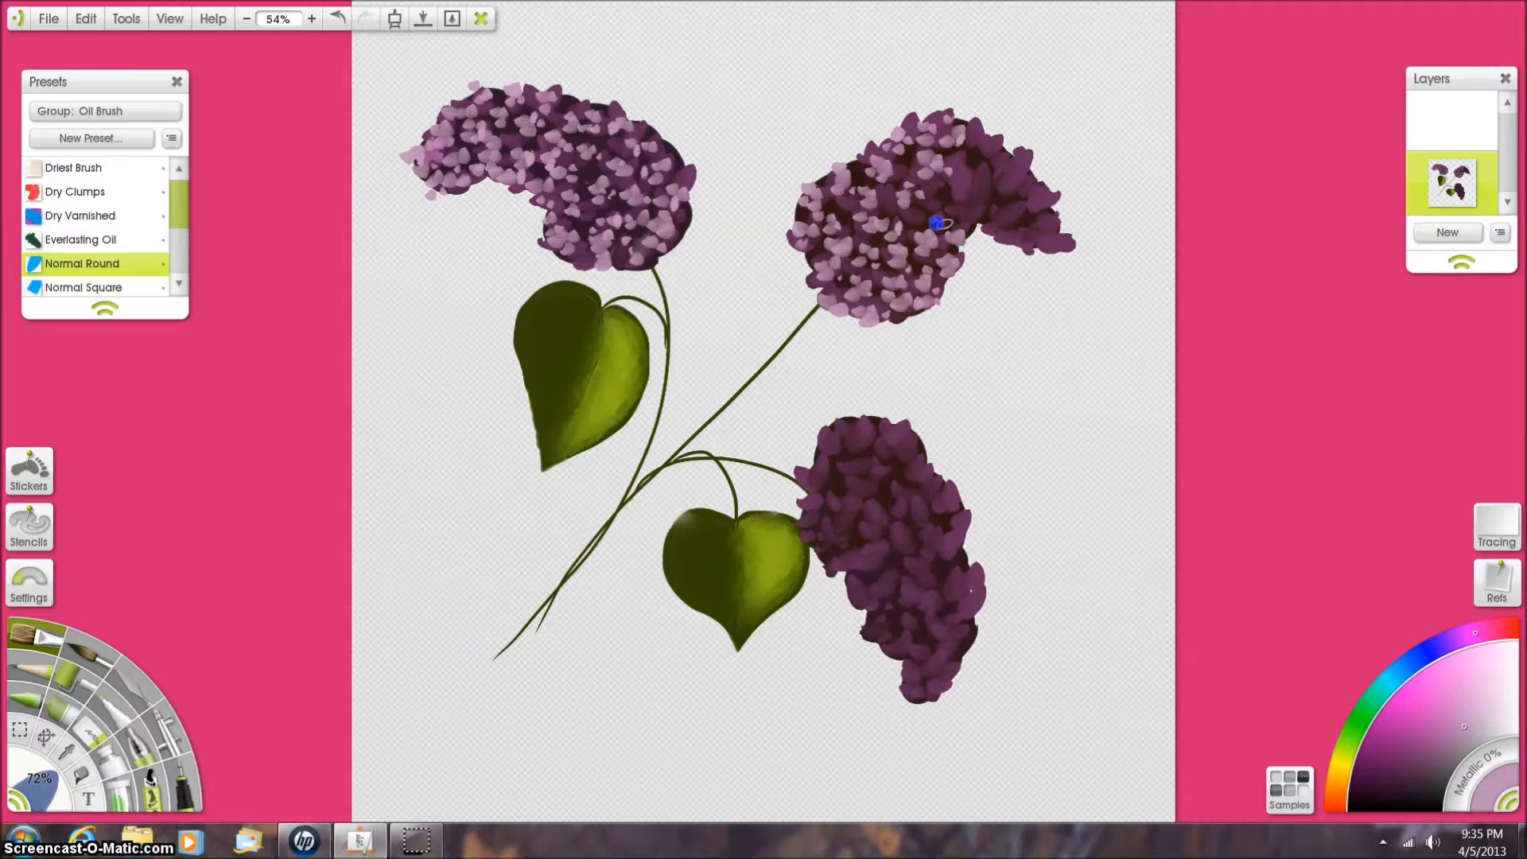
left_click(940, 194)
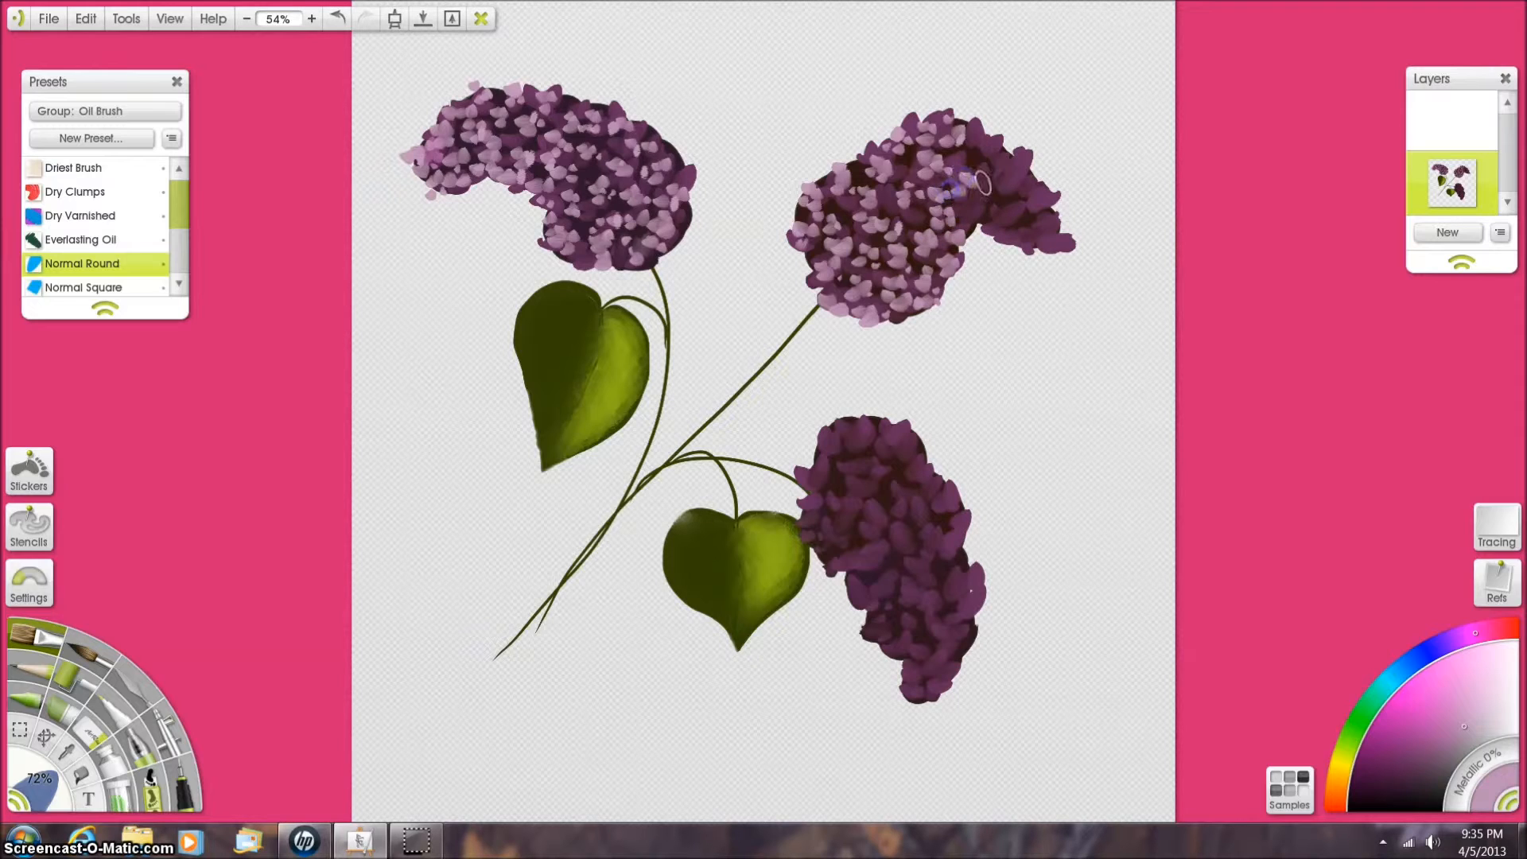
- Cover the right arm of the upper-right flower with light lilac florets out to its drooping tip
left_click(981, 146)
left_click(1006, 162)
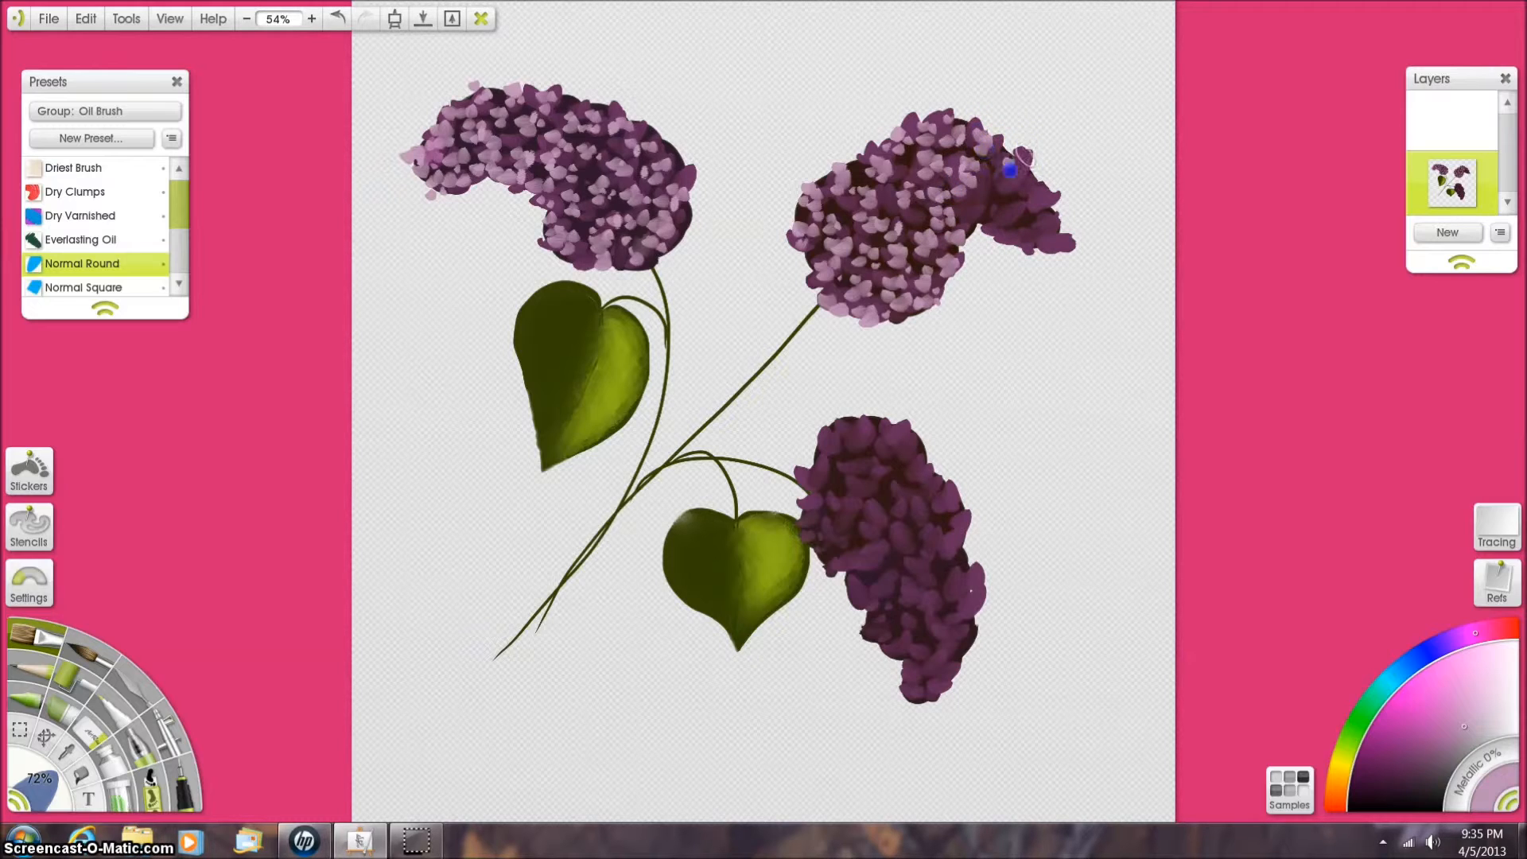
left_click(981, 170)
left_click(1000, 194)
left_click(968, 198)
left_click(977, 229)
left_click(1017, 227)
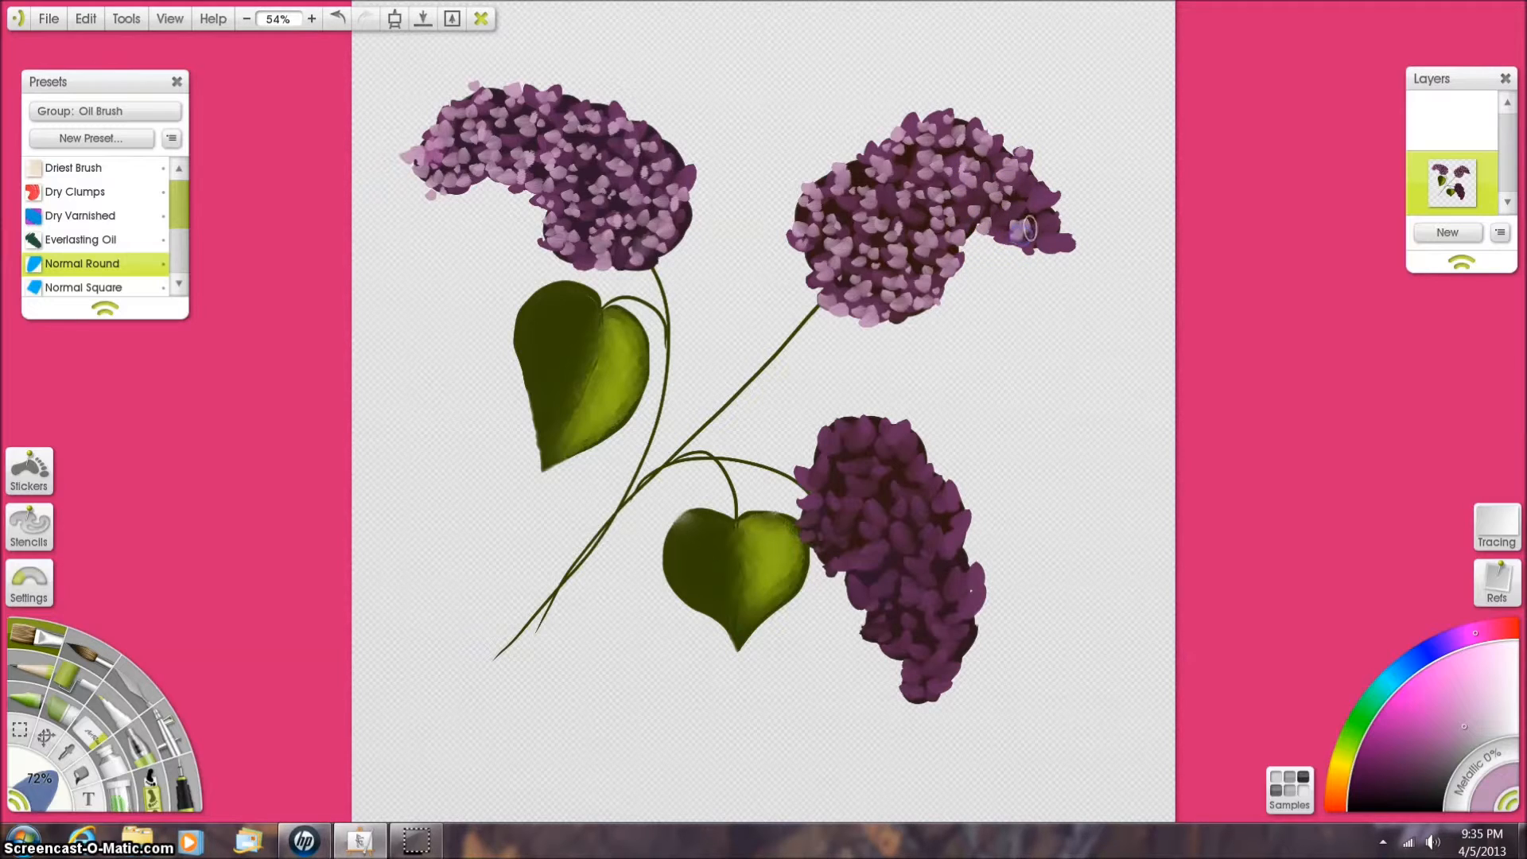
left_click(1059, 215)
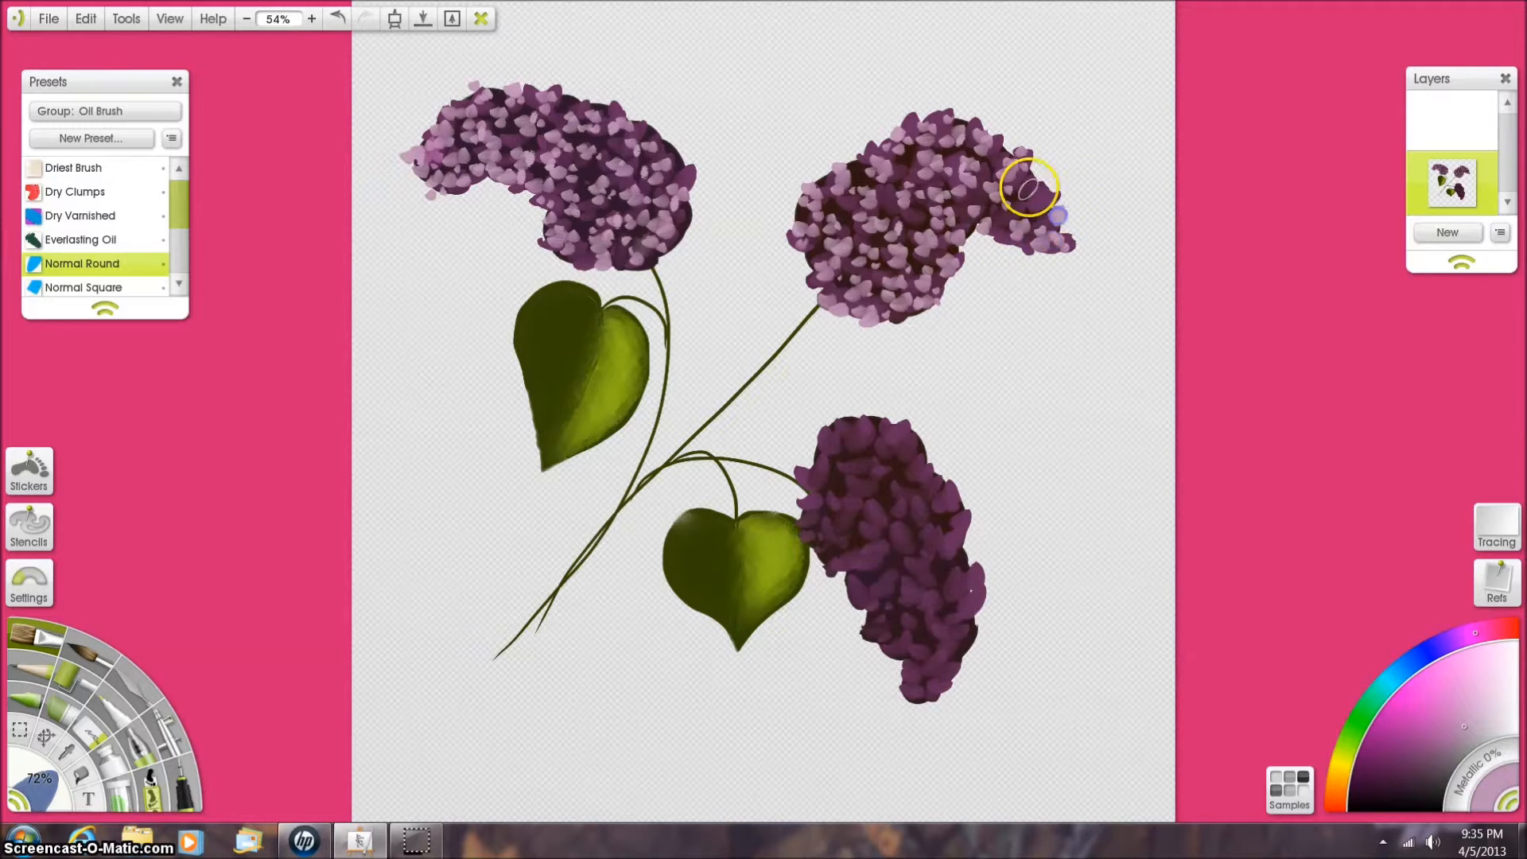
left_click(1040, 160)
left_click(1011, 227)
- Dab light lilac florets on the upper-left edge and the top of the lower flower
left_click(817, 476)
left_click(848, 436)
left_click(869, 427)
left_click(890, 433)
left_click(880, 416)
left_click(852, 421)
- Add light lilac florets down the left side of the lower flower
left_click(847, 501)
left_click(826, 519)
left_click(831, 534)
left_click(829, 566)
left_click(848, 541)
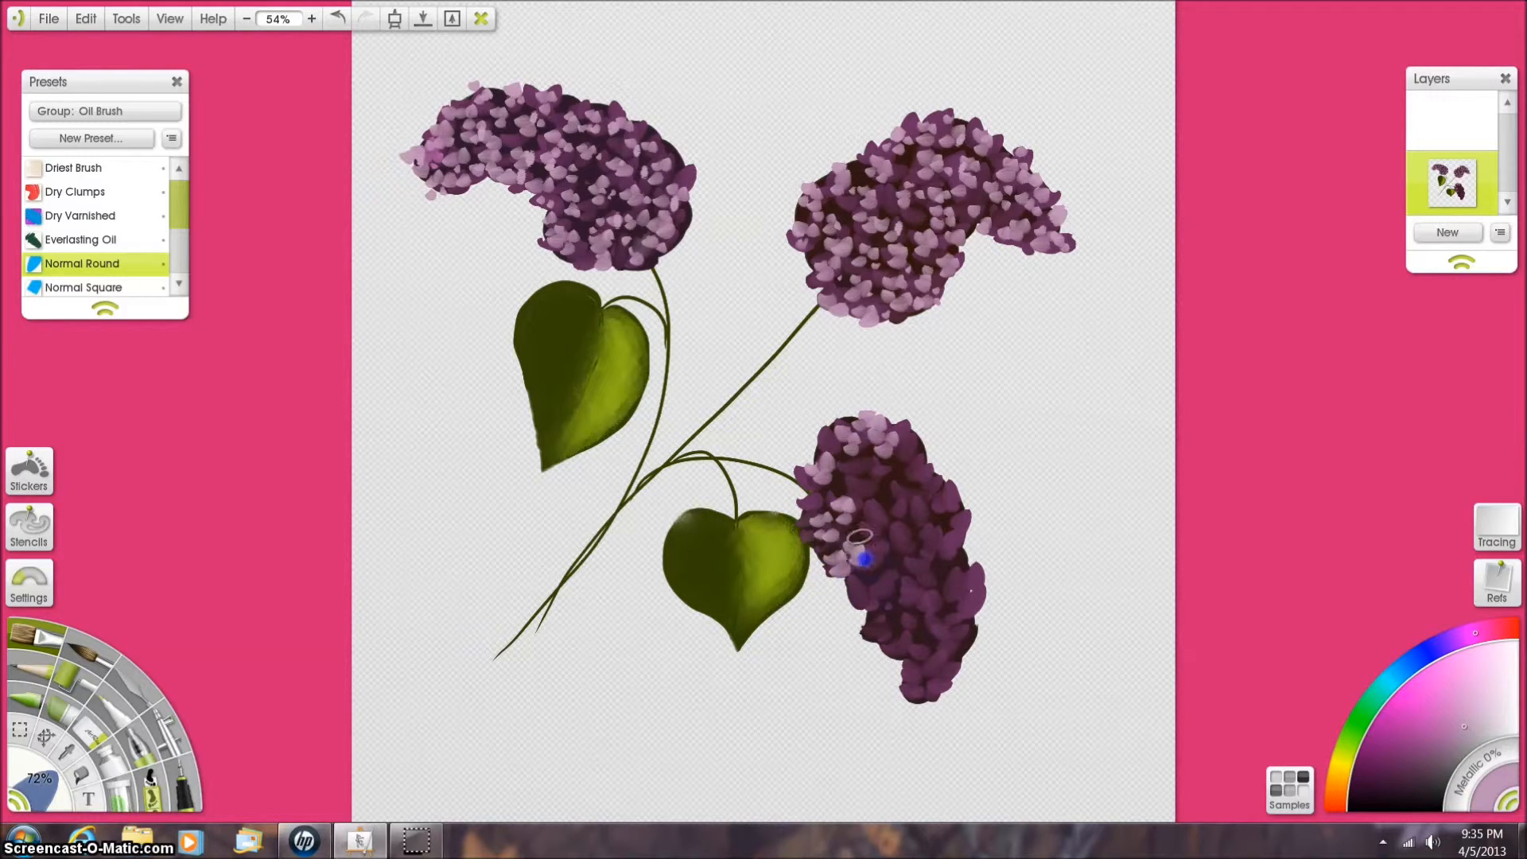
- Paint light lilac florets across the upper centre and along the upper-right edge of the lower flower
left_click(853, 487)
left_click(848, 460)
left_click(859, 485)
left_click(893, 475)
left_click(915, 436)
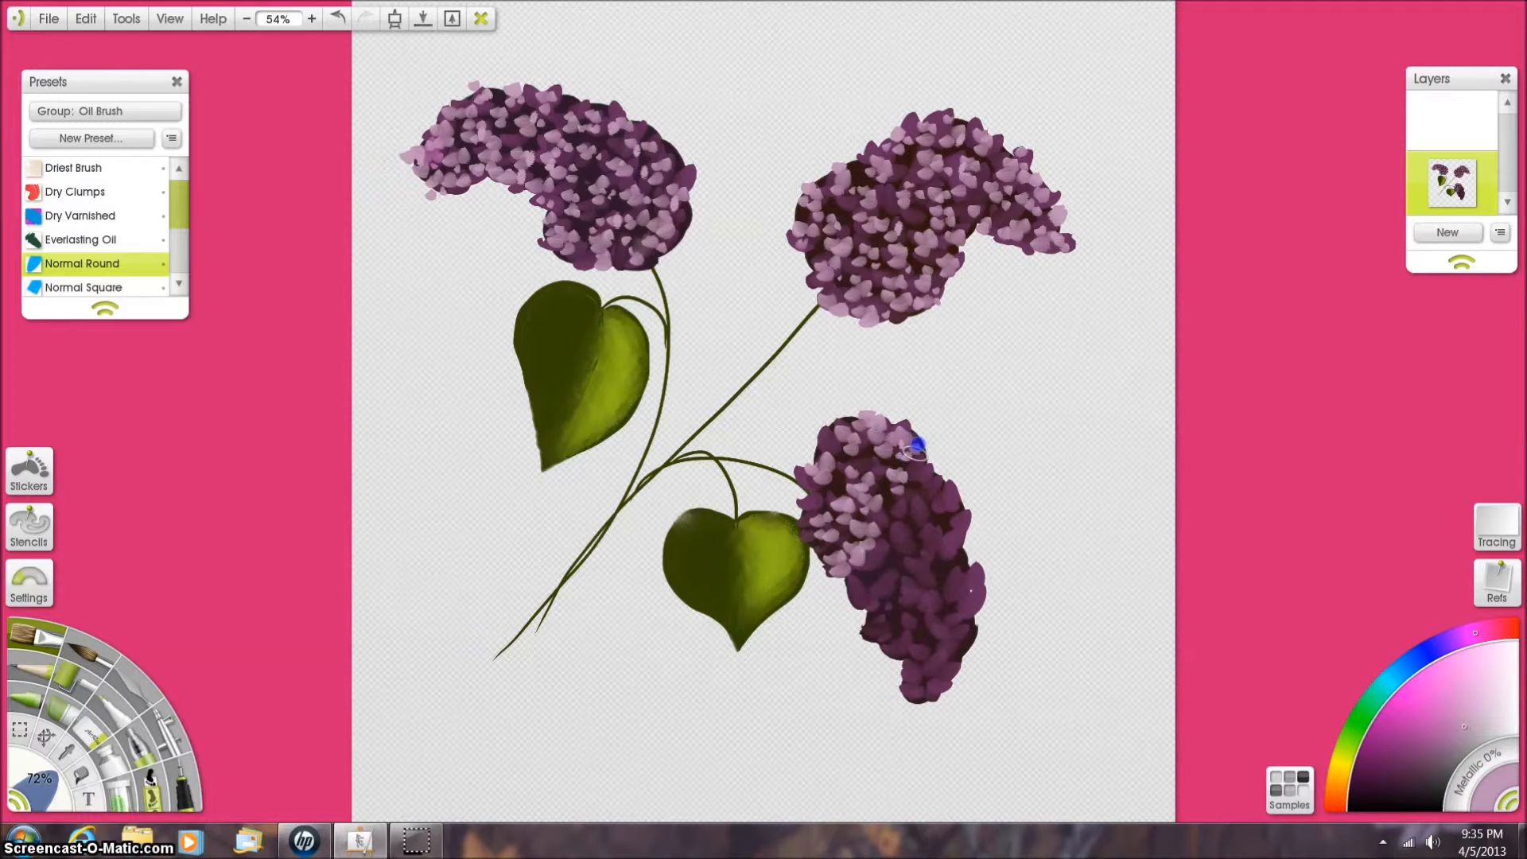
left_click(923, 431)
left_click(929, 476)
left_click(961, 500)
left_click(955, 517)
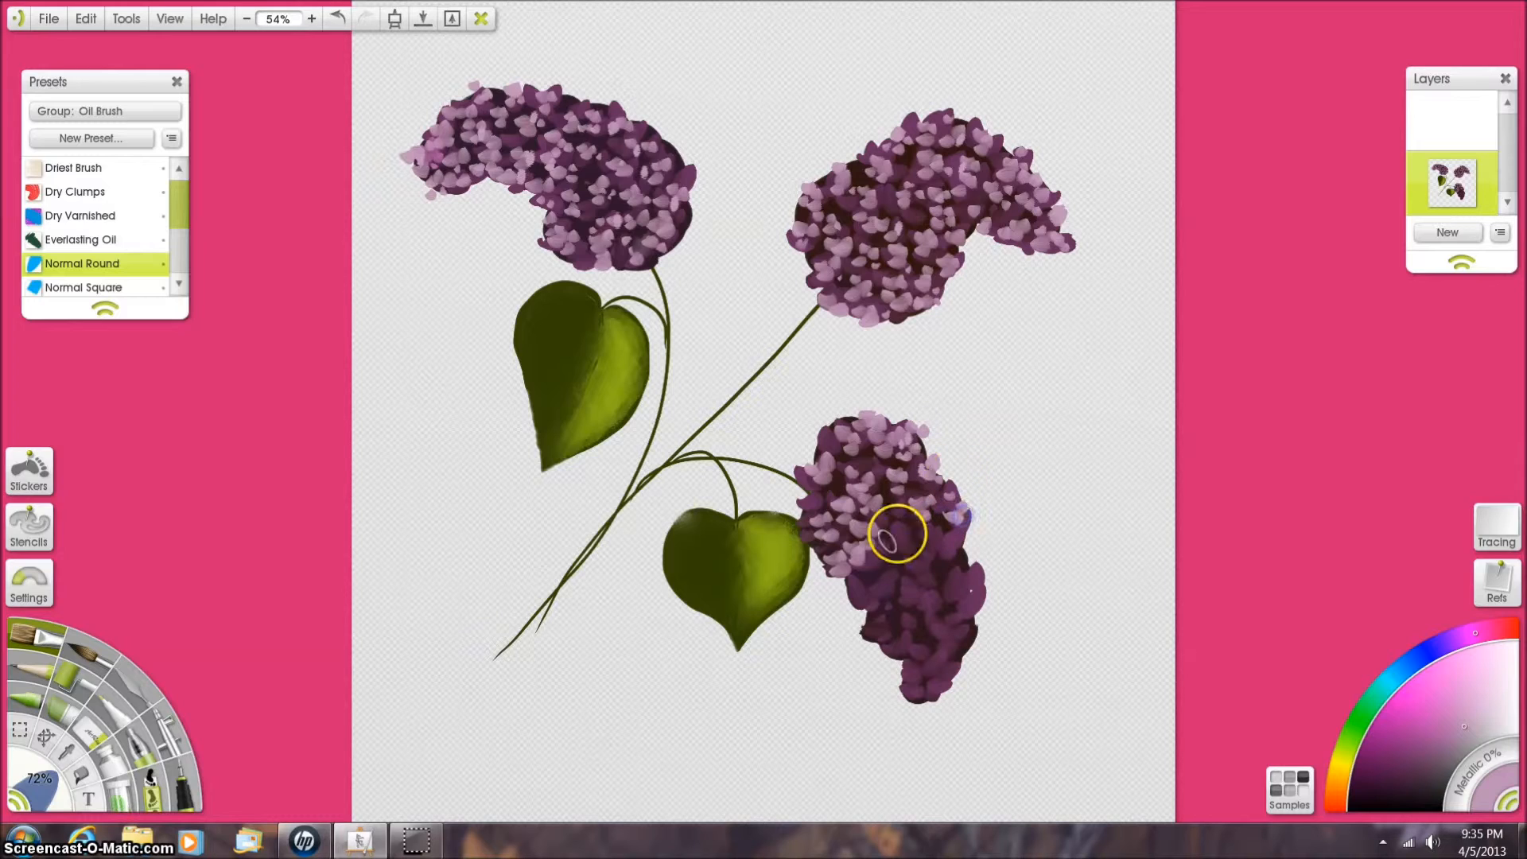
- Fill the middle of the lower flower with light lilac florets from its left edge to its right edge
left_click(857, 573)
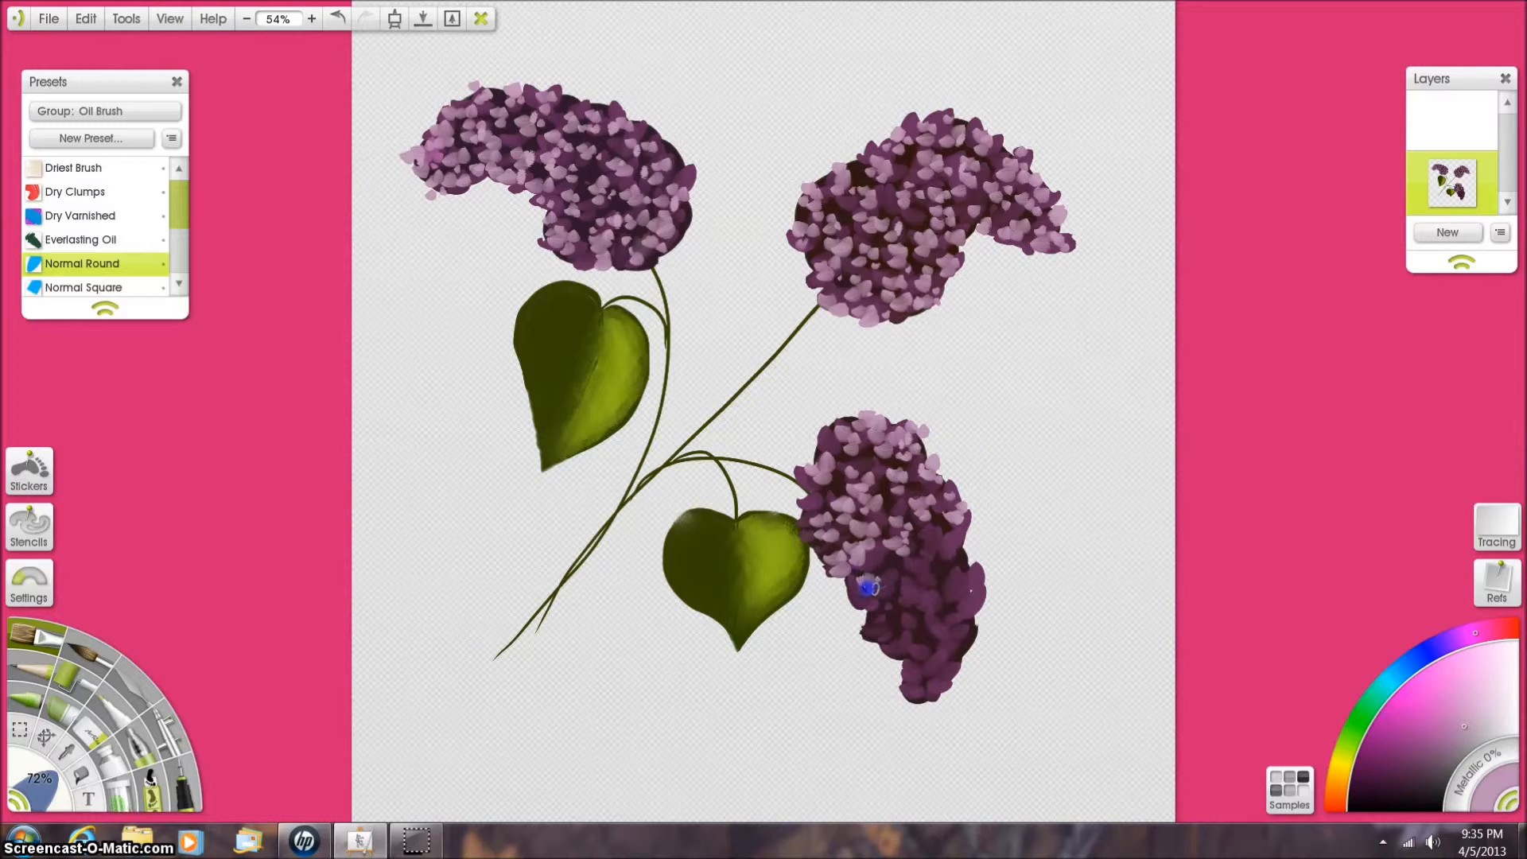
left_click(871, 619)
left_click(913, 607)
left_click(926, 546)
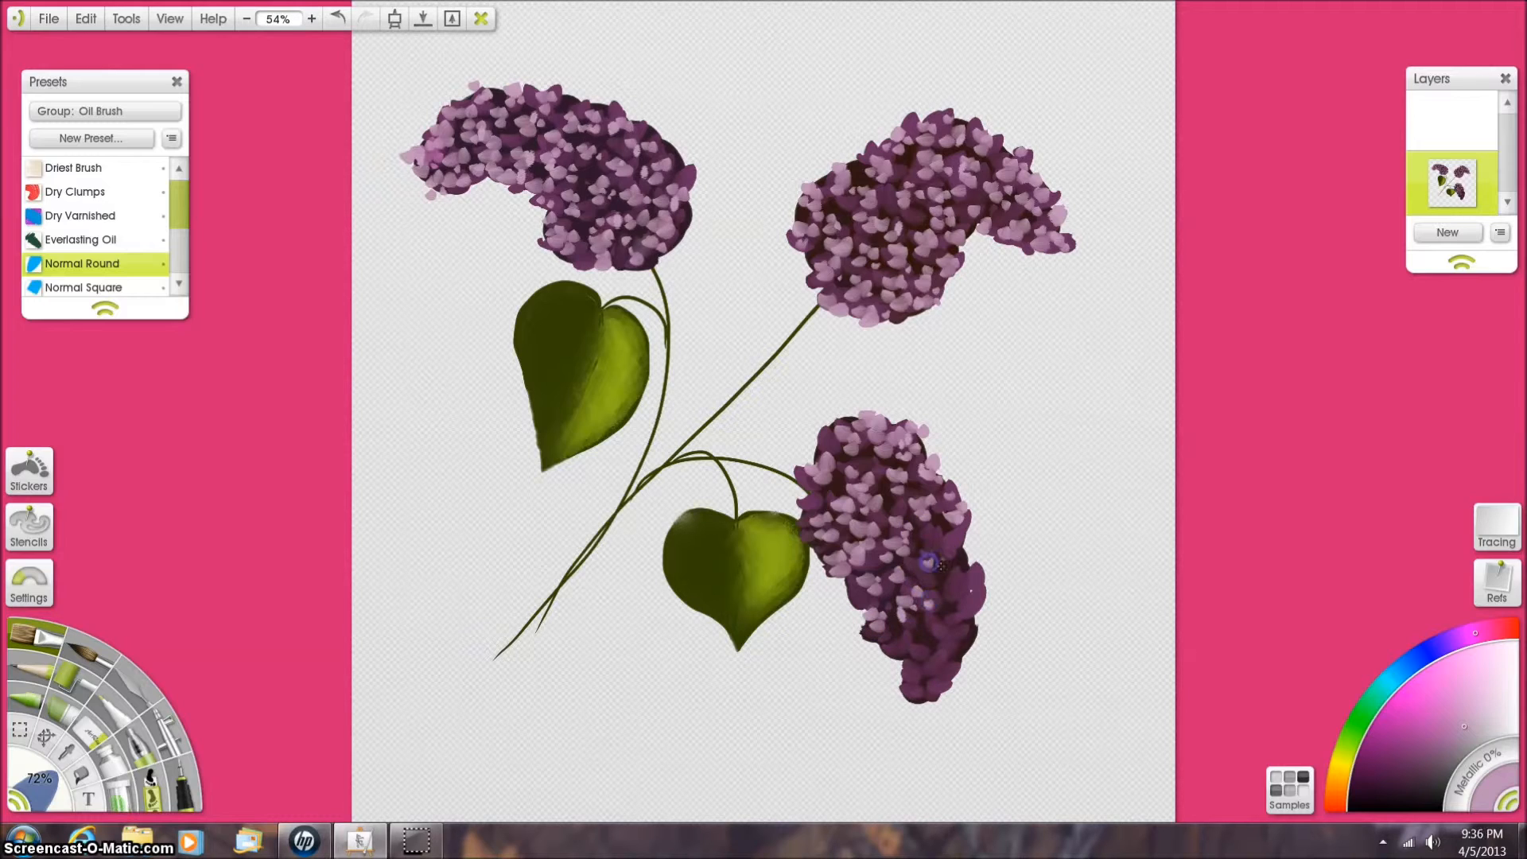
left_click(928, 549)
left_click(948, 547)
left_click(959, 565)
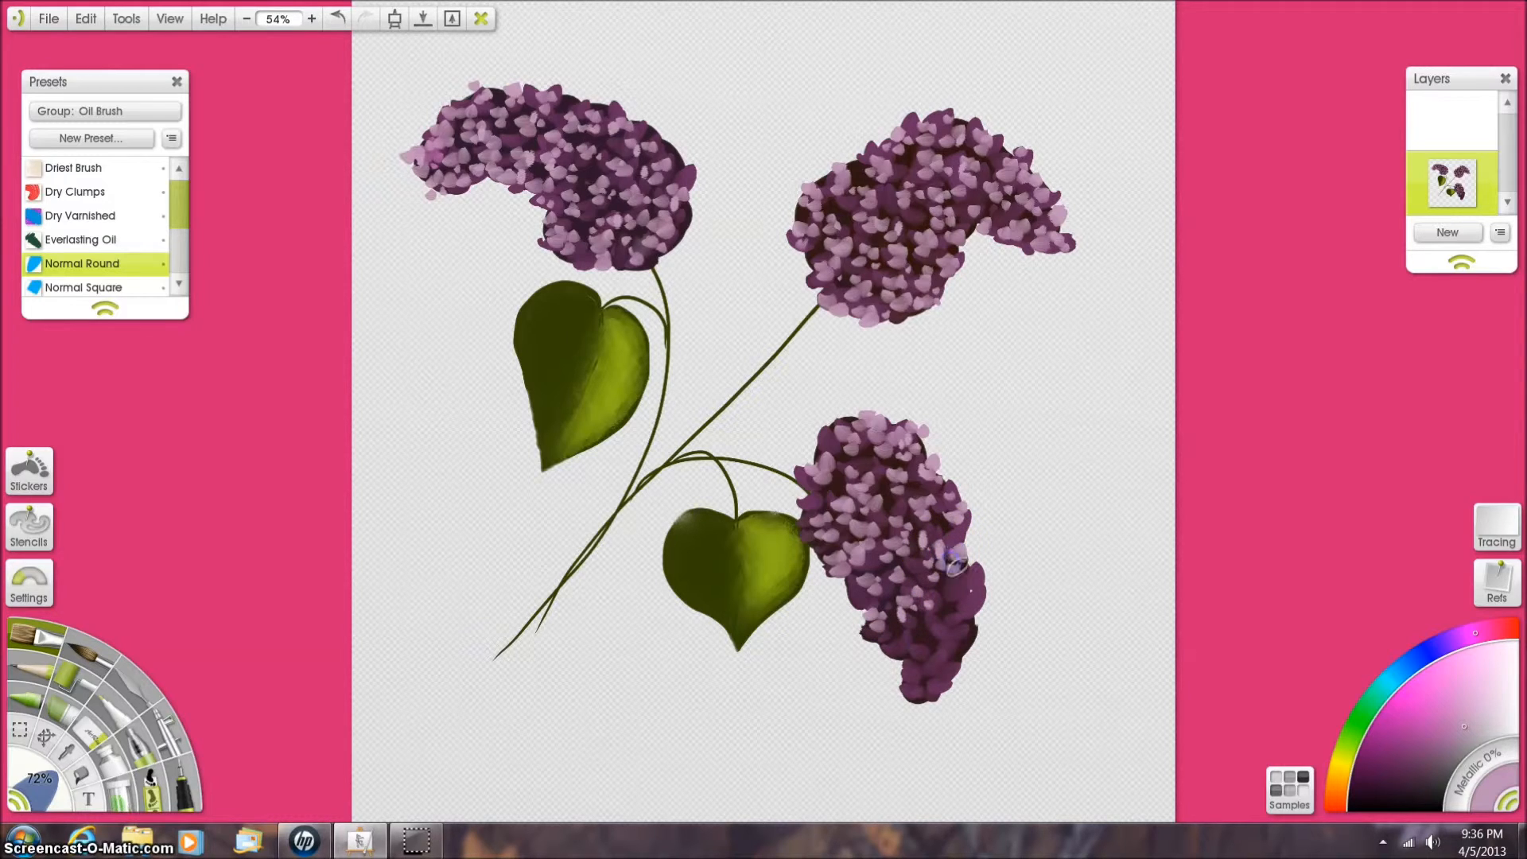
left_click(941, 623)
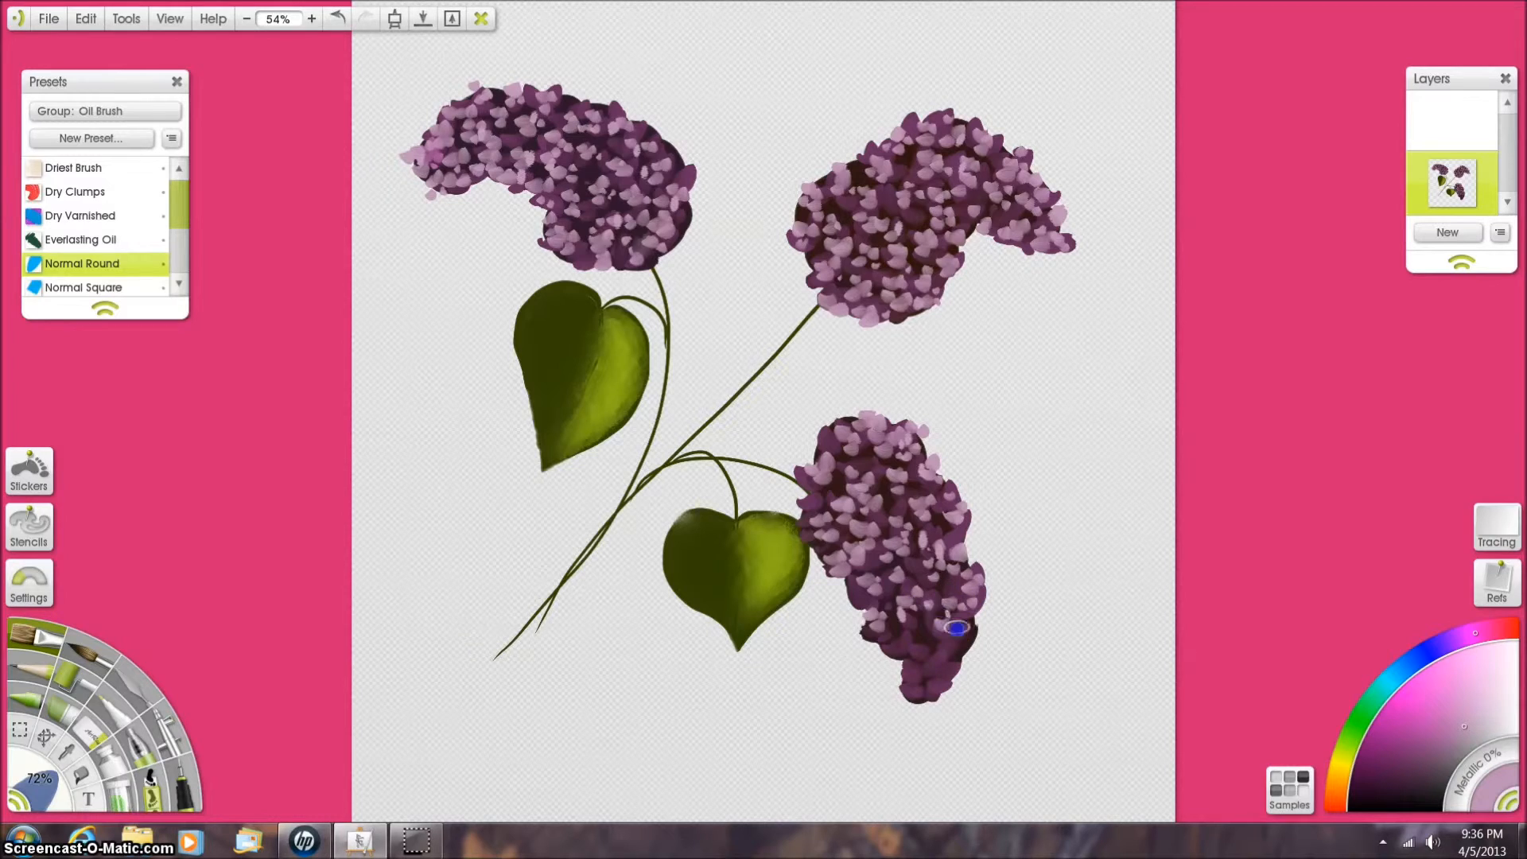
- Cover the bottom tip of the lower flower with light lilac florets and touch up its middle
left_click(923, 639)
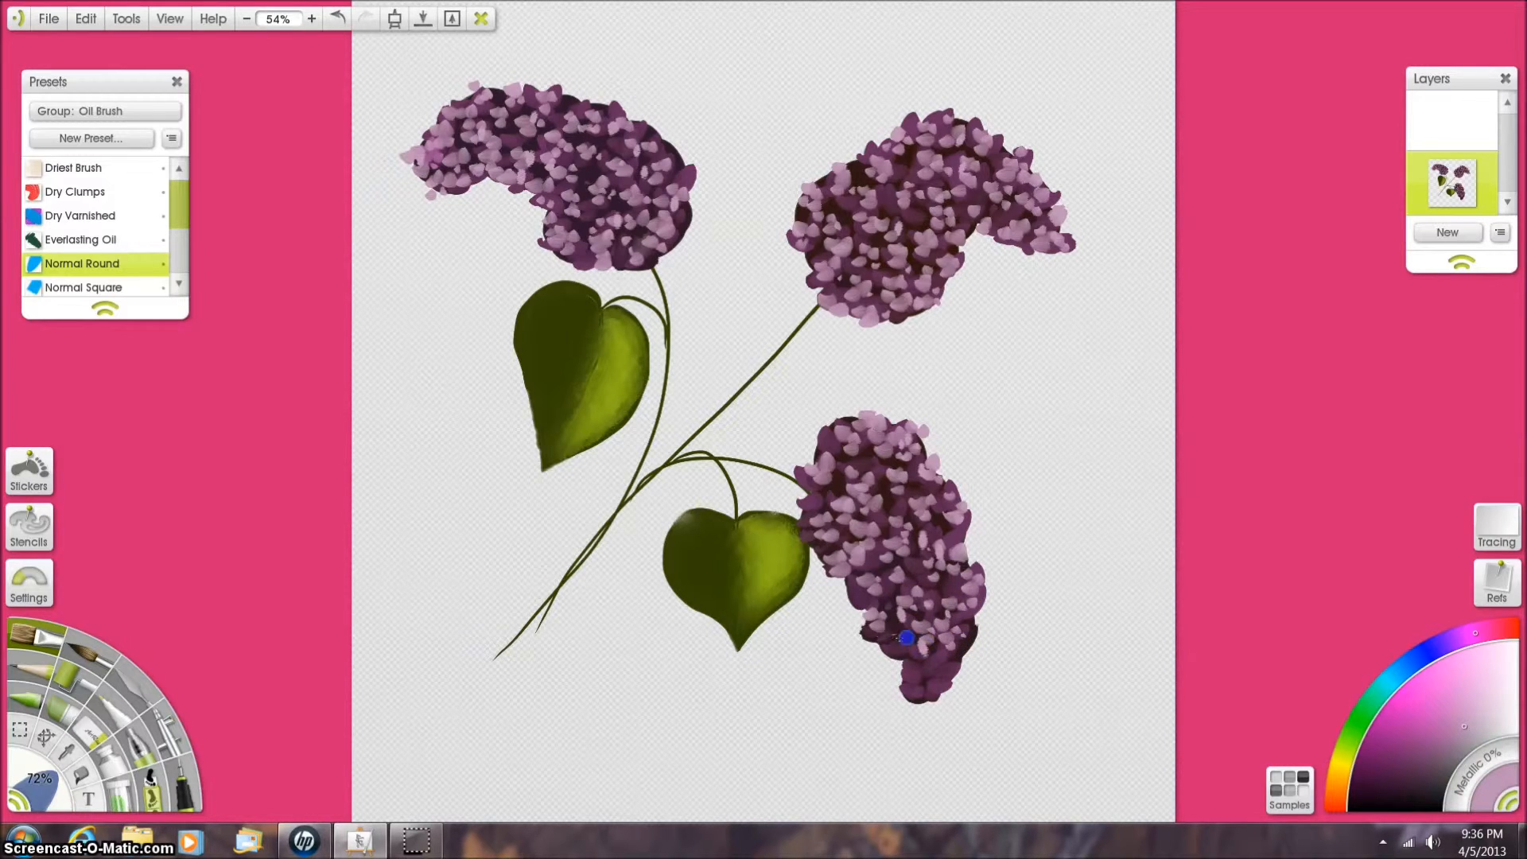
left_click(873, 643)
left_click(916, 664)
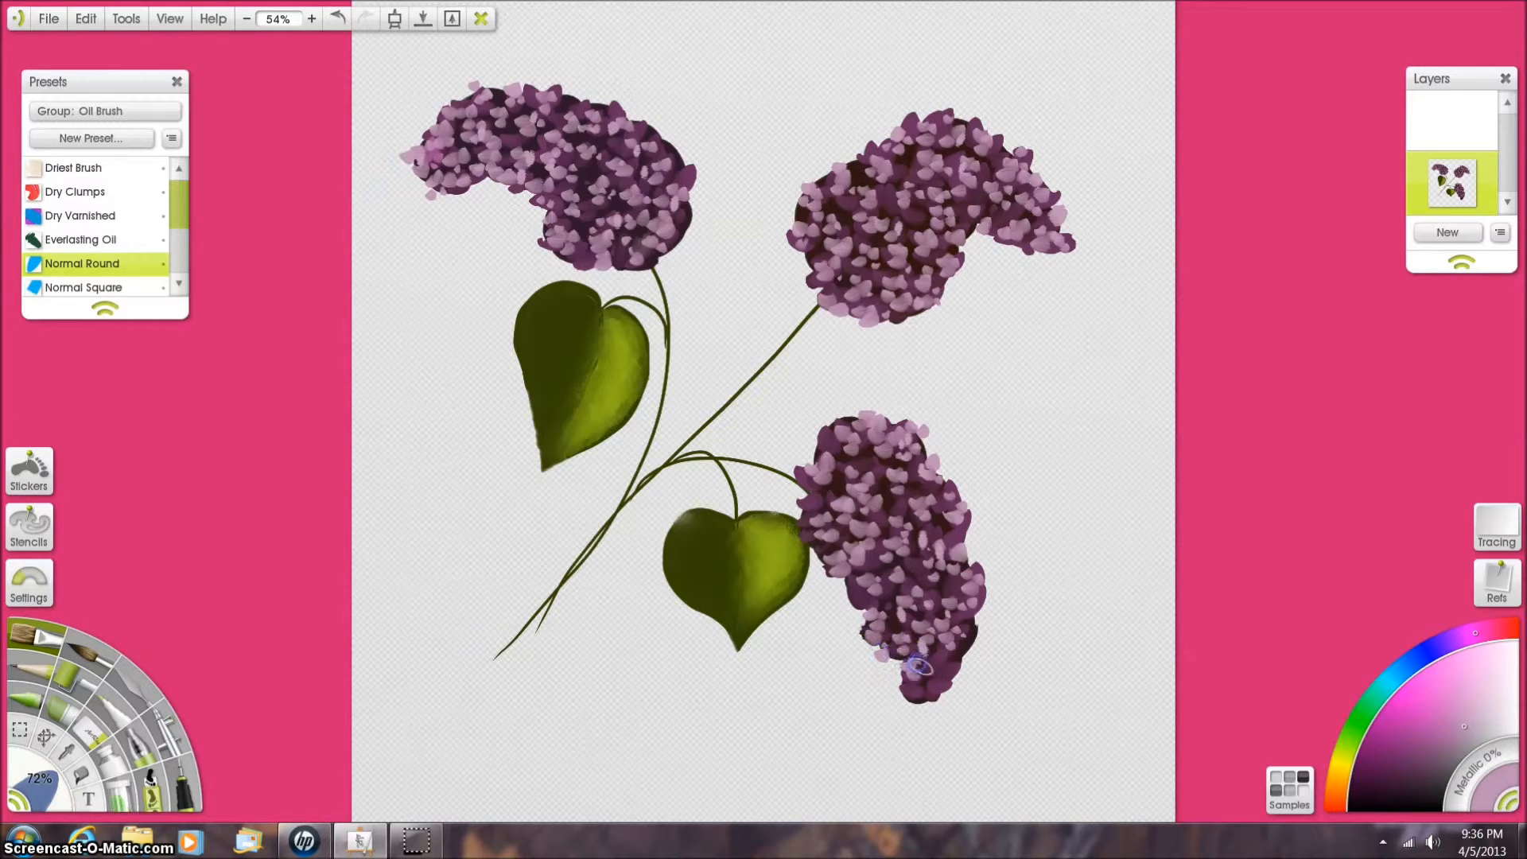
left_click(932, 694)
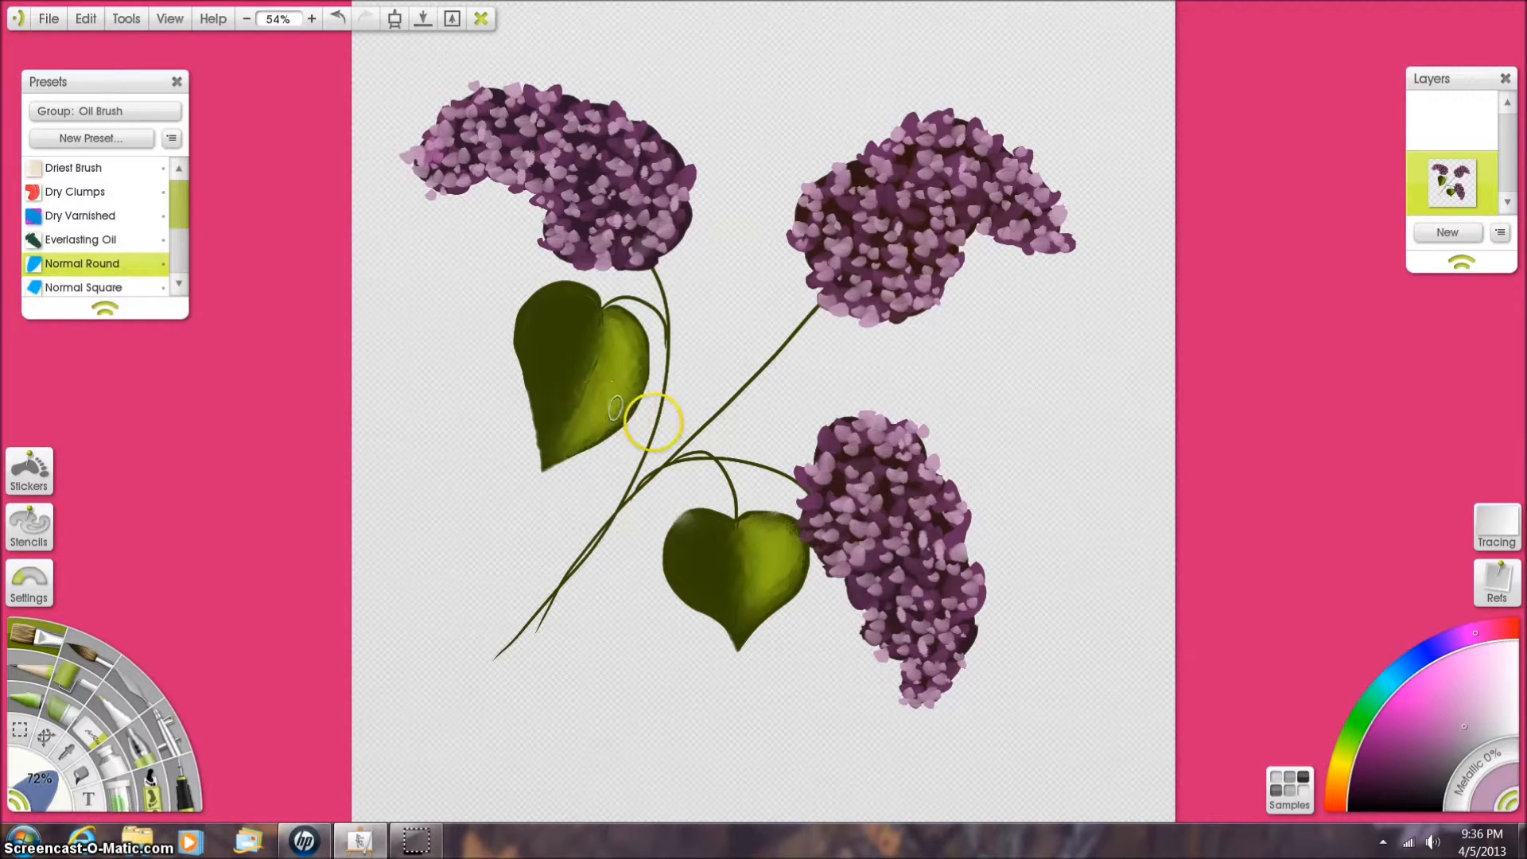
left_click(902, 571)
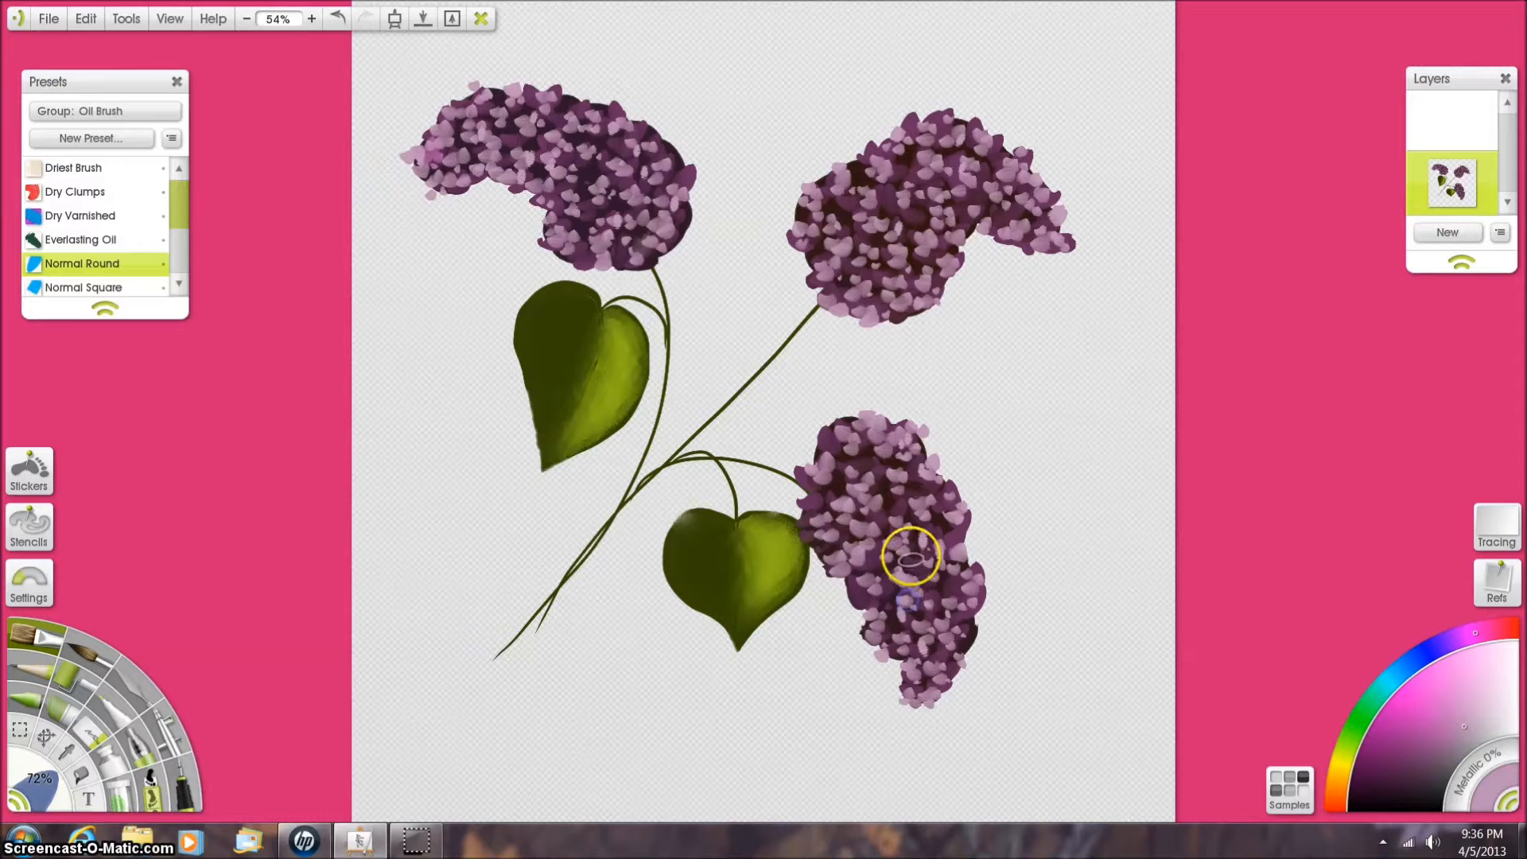
- Choose a paler pinkish lilac and dab highlight florets over the left half of the upper-left flower
left_click(1487, 707)
left_click(443, 145)
left_click(494, 95)
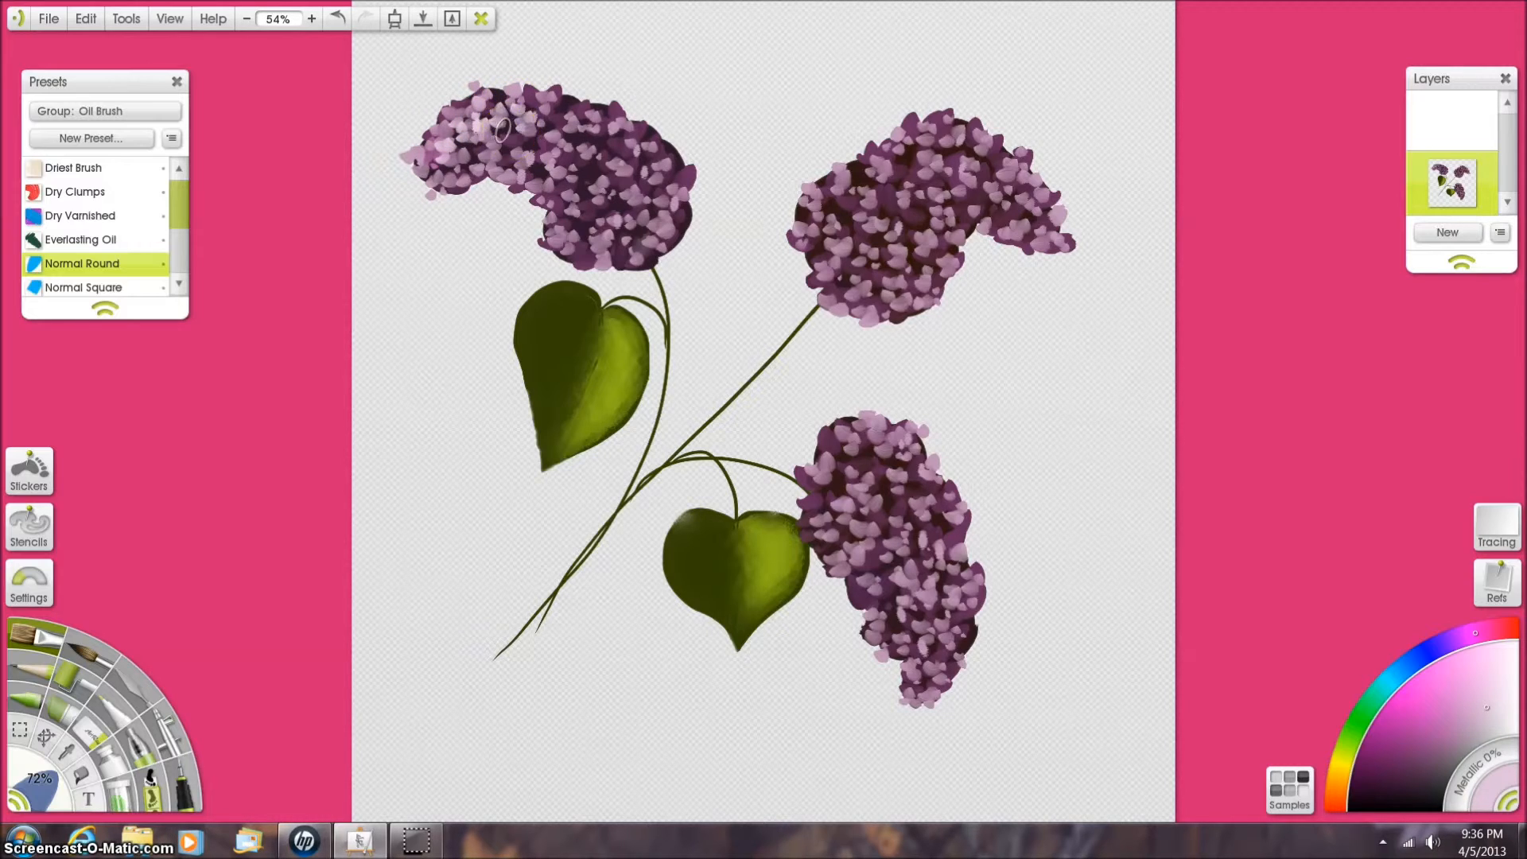
left_click(557, 130)
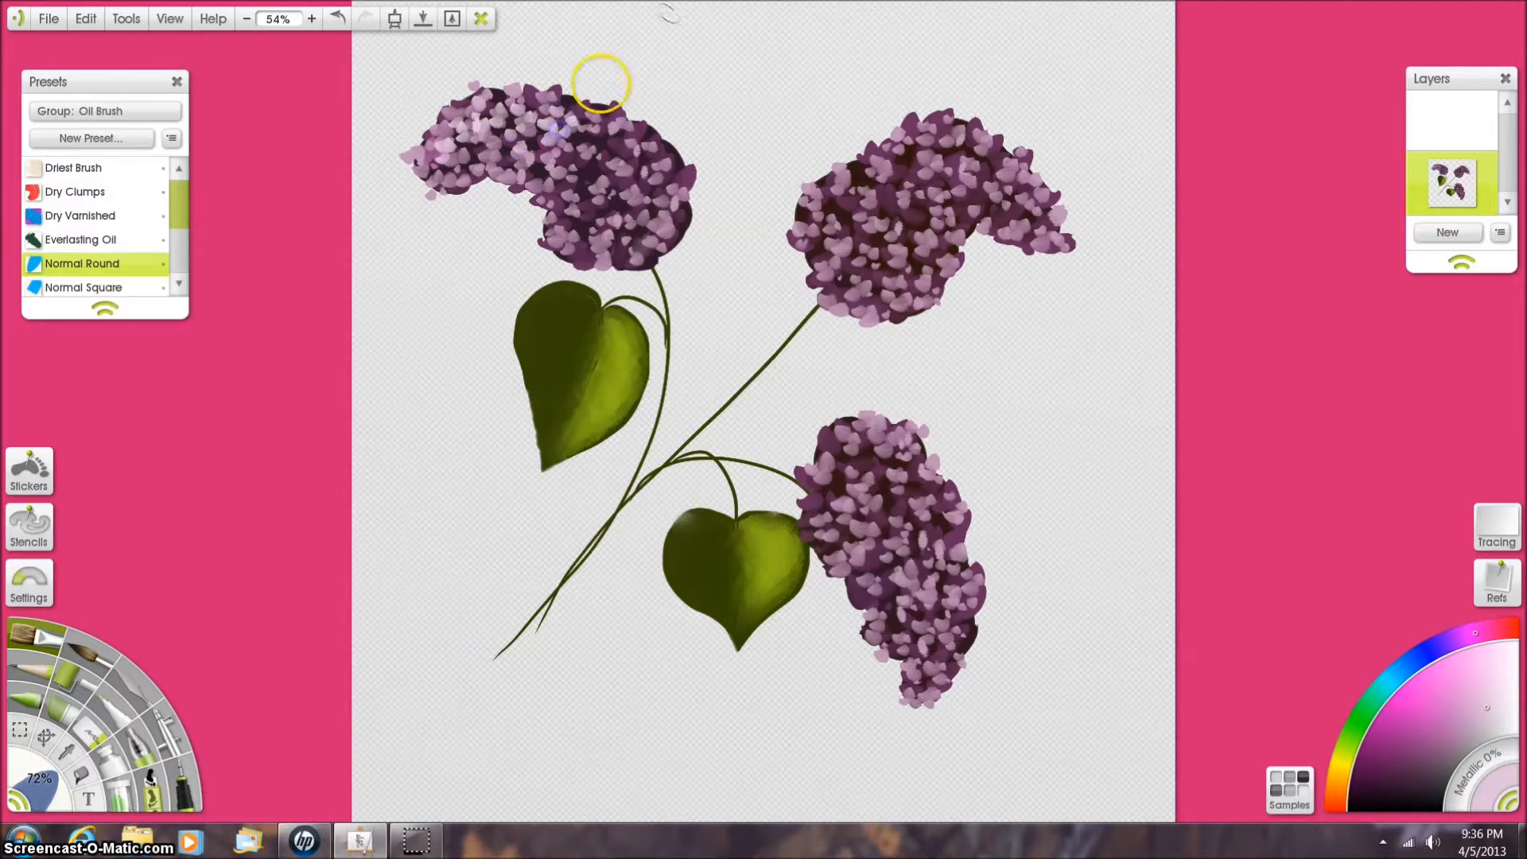
left_click(547, 102)
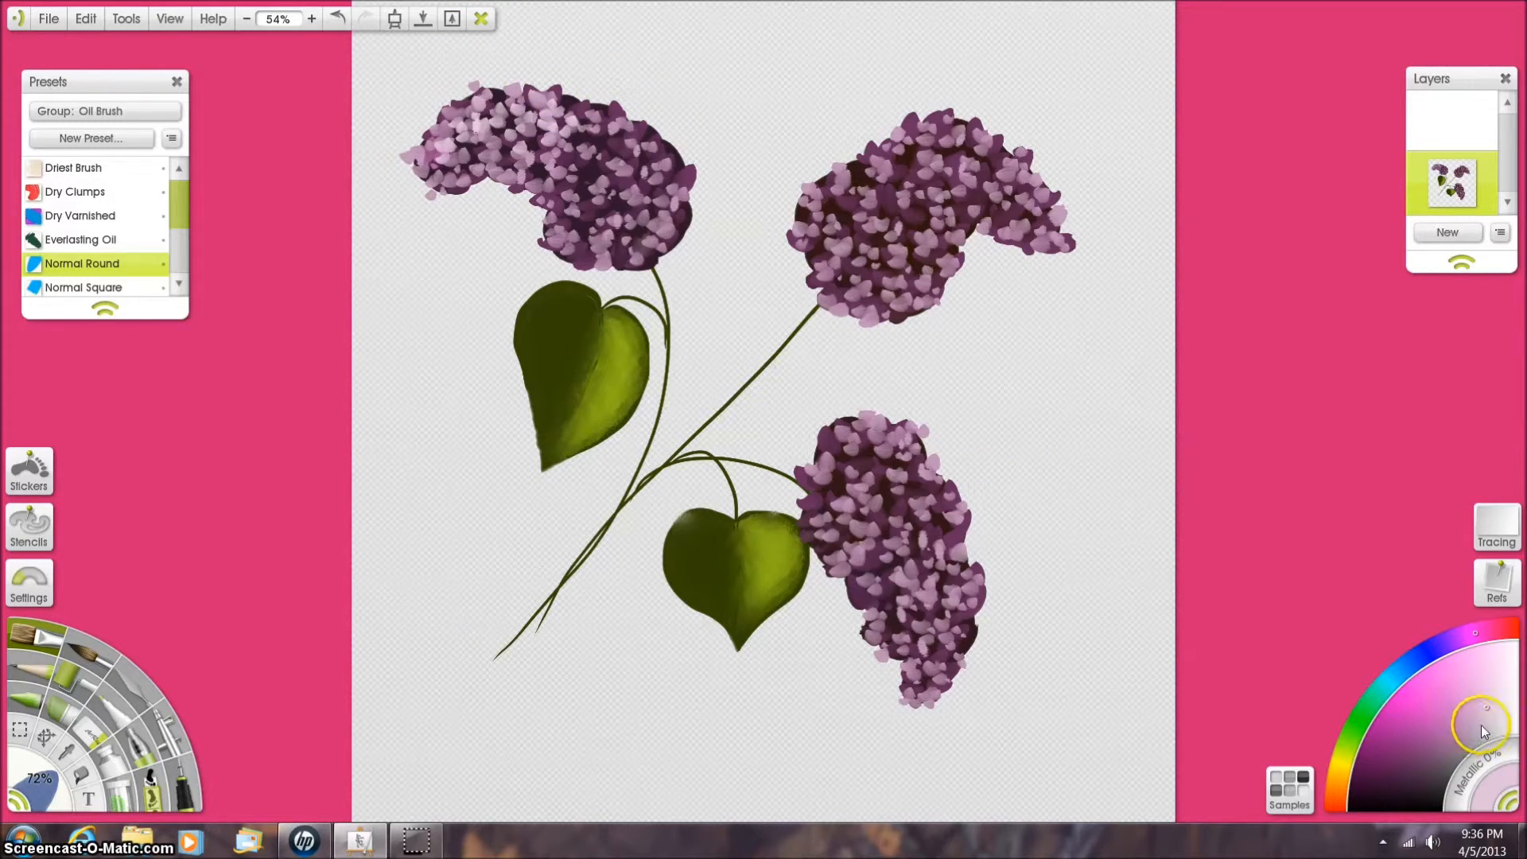
- Shift the paint to a slightly greyer pale lilac and add highlight florets over the right half of the upper-left flower
left_click(1486, 722)
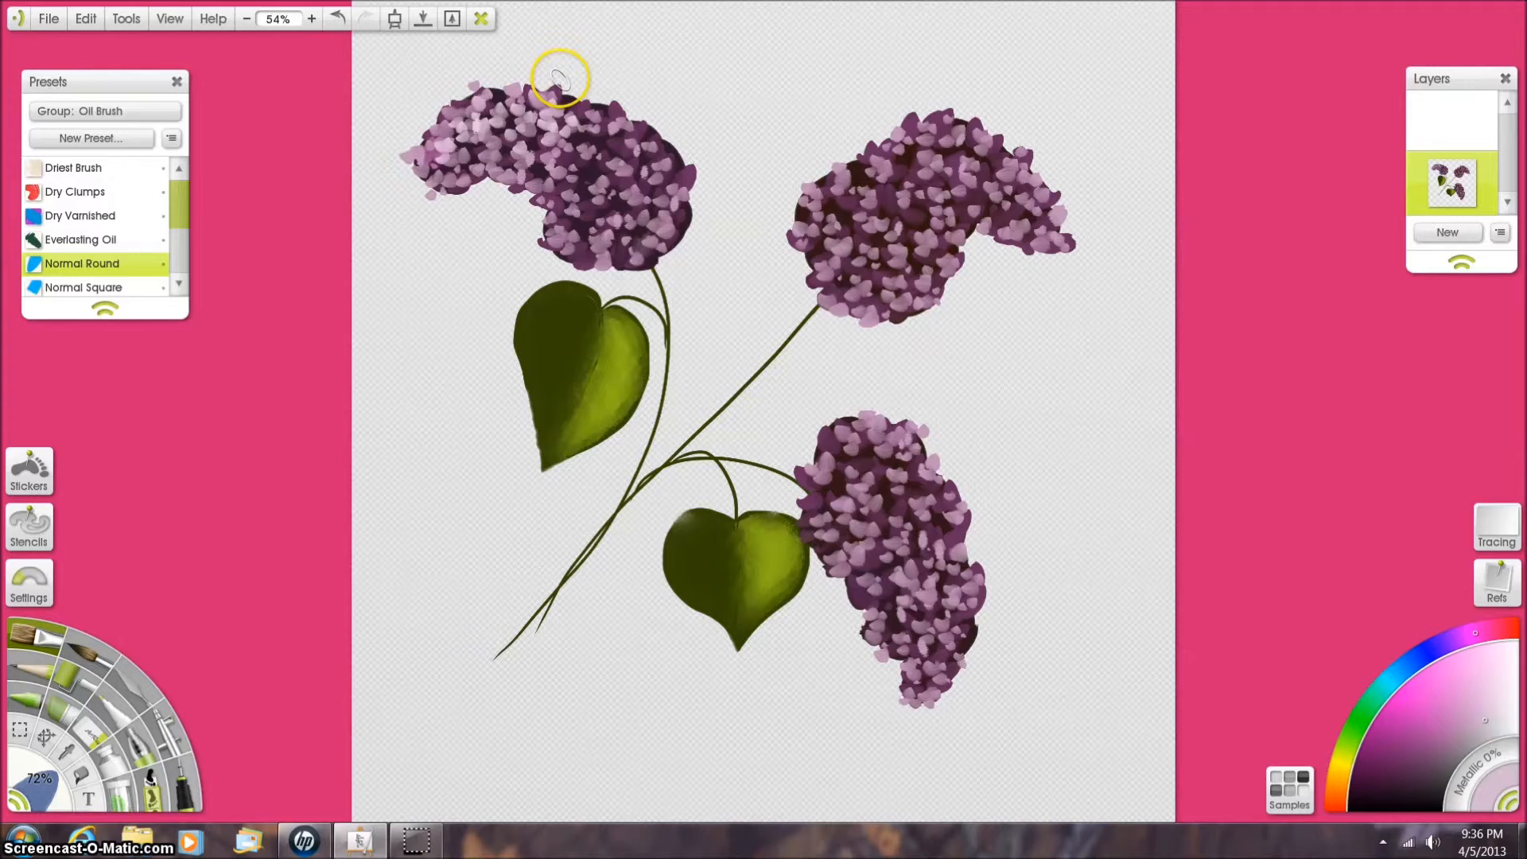
left_click(531, 95)
left_click(607, 151)
left_click(580, 163)
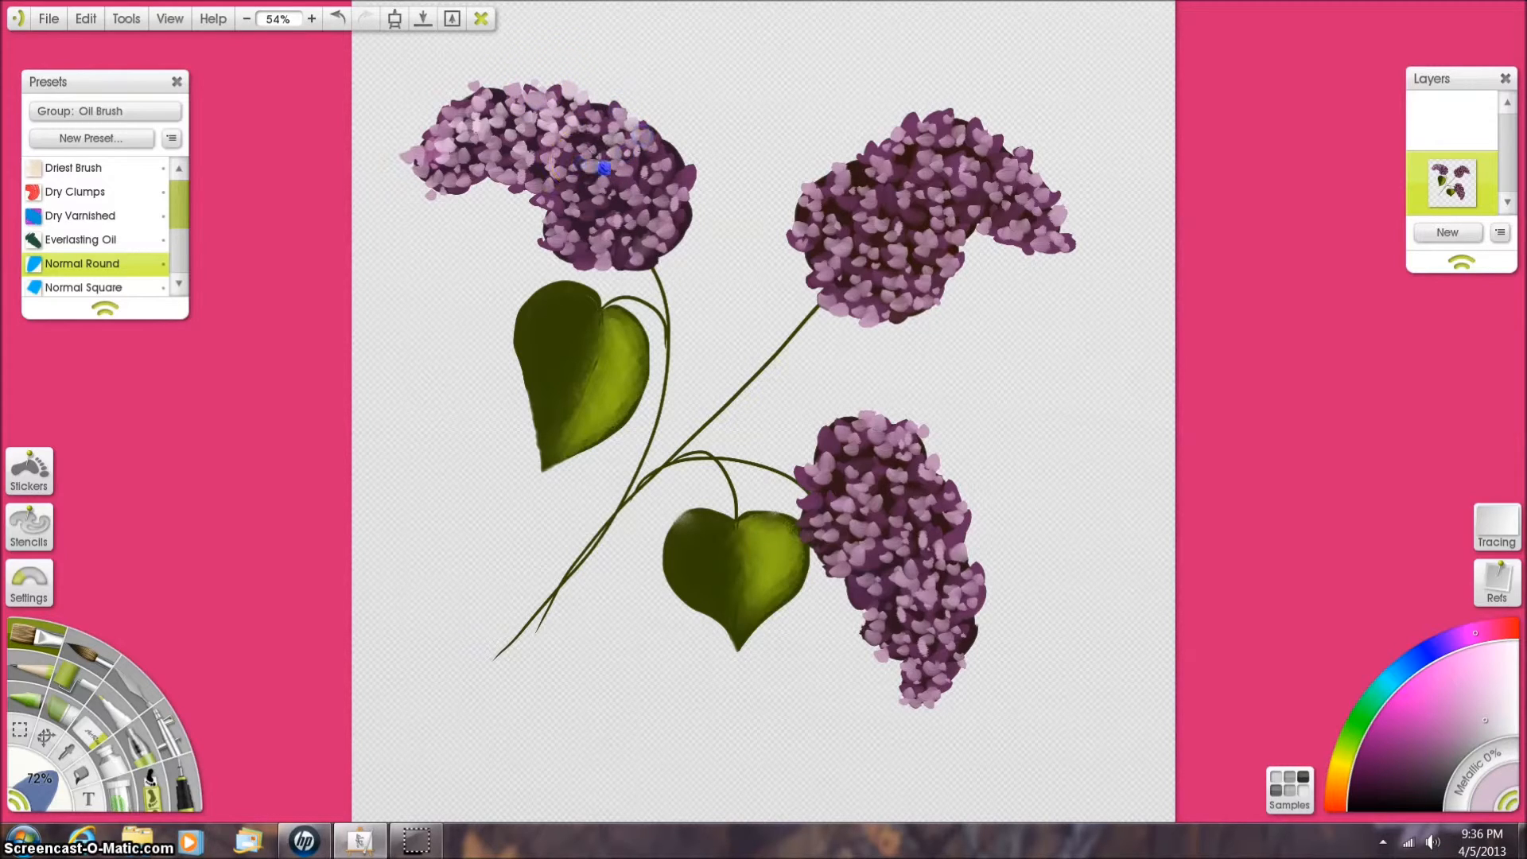
left_click(609, 196)
left_click(576, 179)
left_click(607, 178)
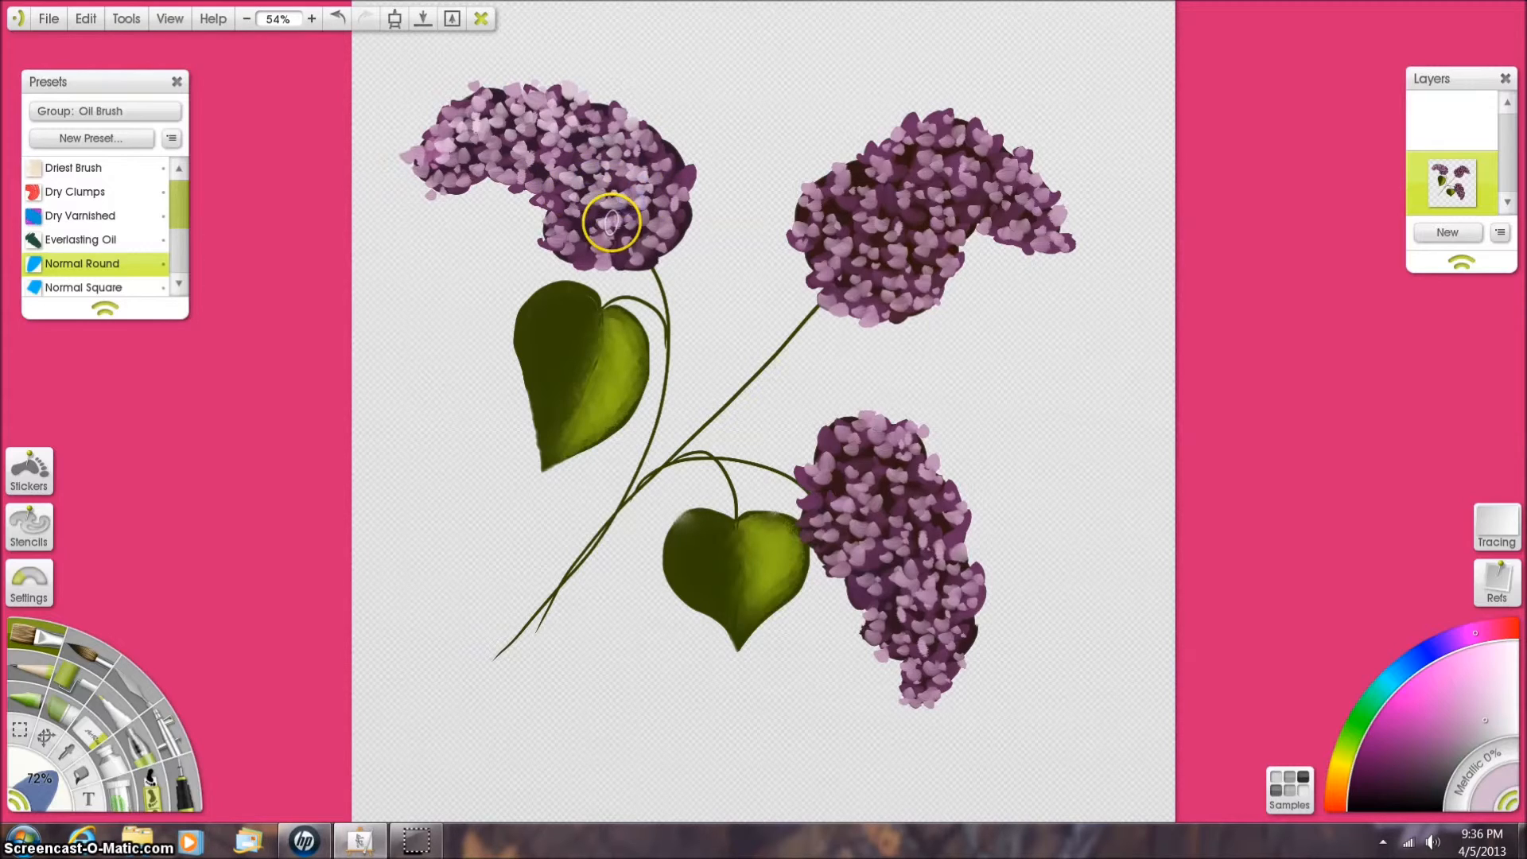
left_click(674, 177)
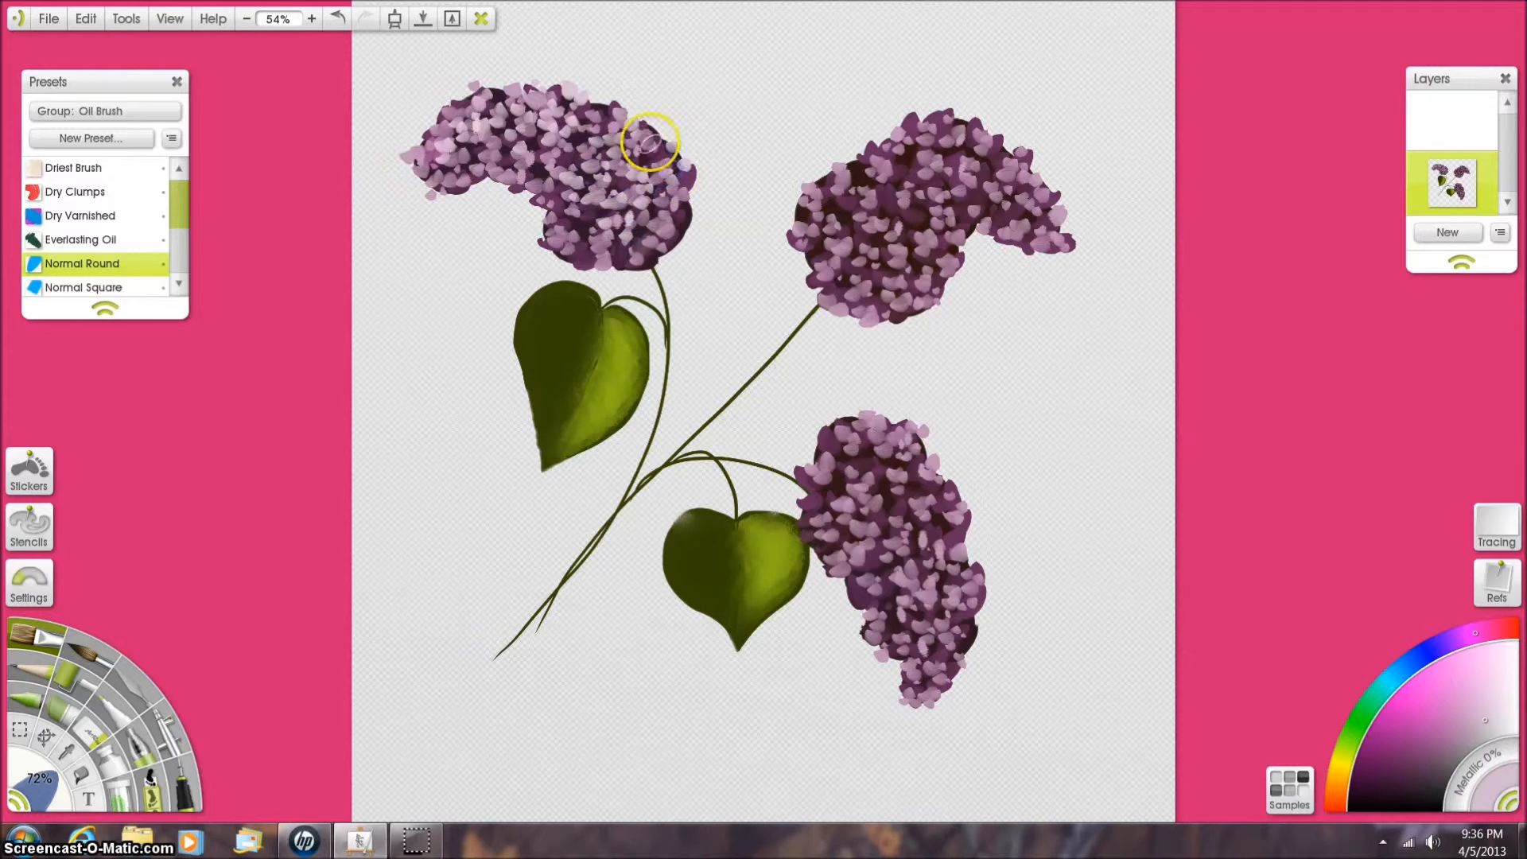
- Dab pale lilac highlight florets over the left side and centre of the upper-right flower
left_click(804, 167)
left_click(805, 218)
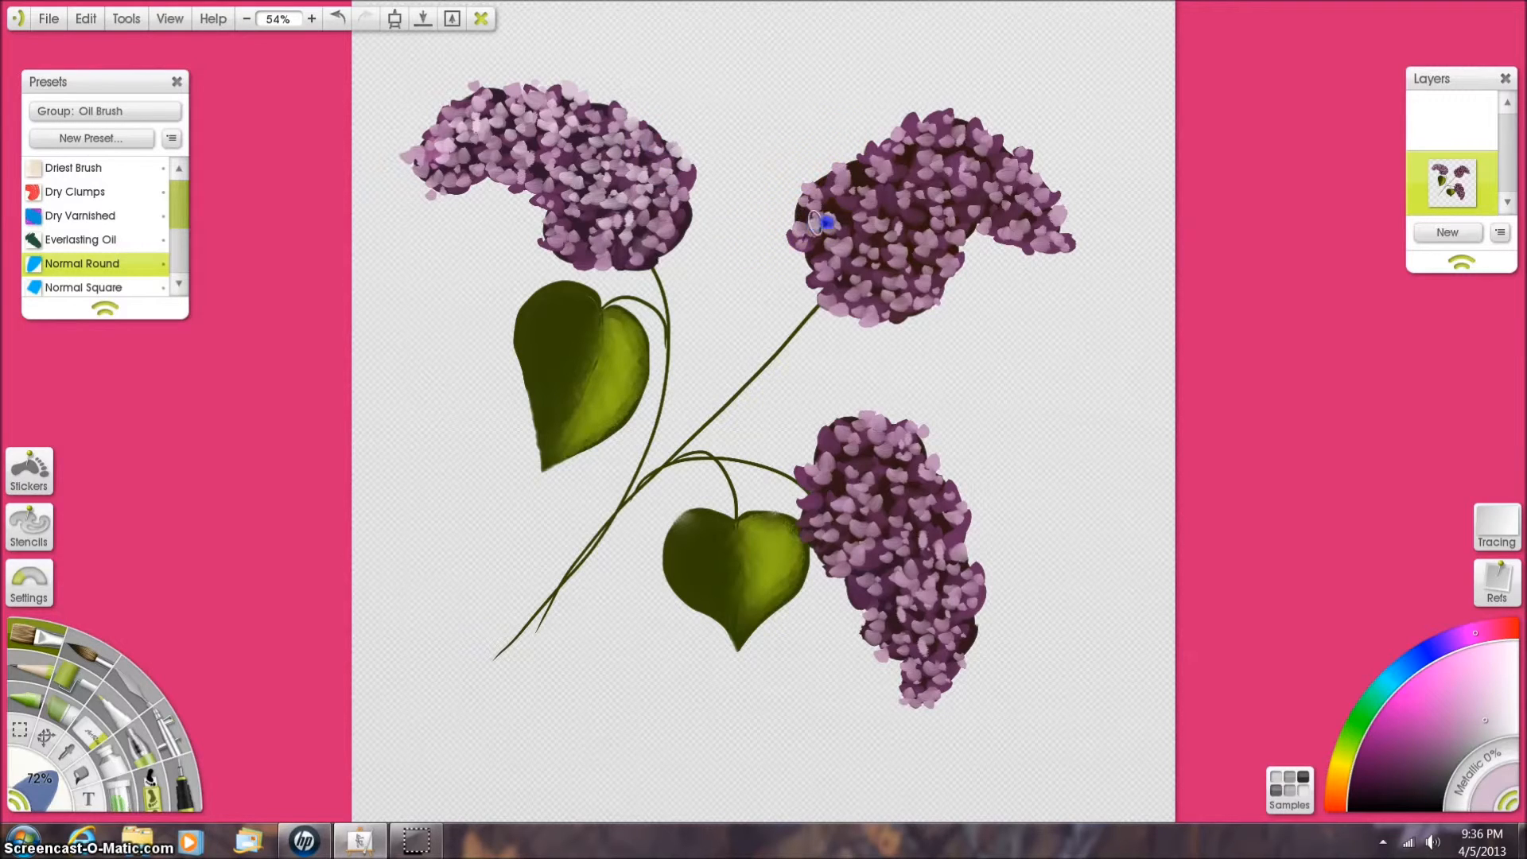
left_click(845, 207)
left_click(867, 183)
left_click(952, 150)
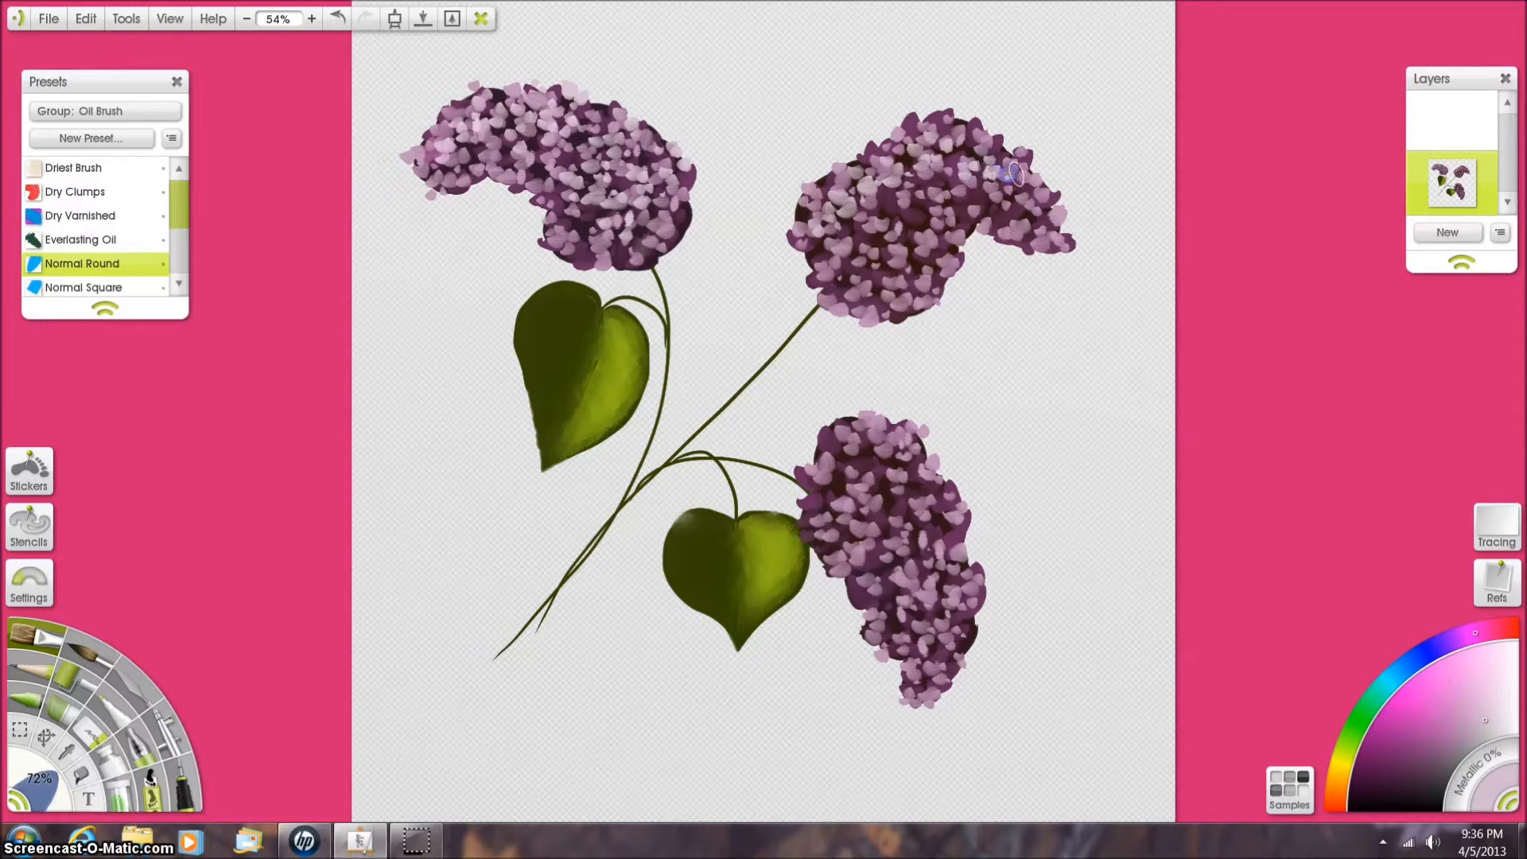
left_click(921, 195)
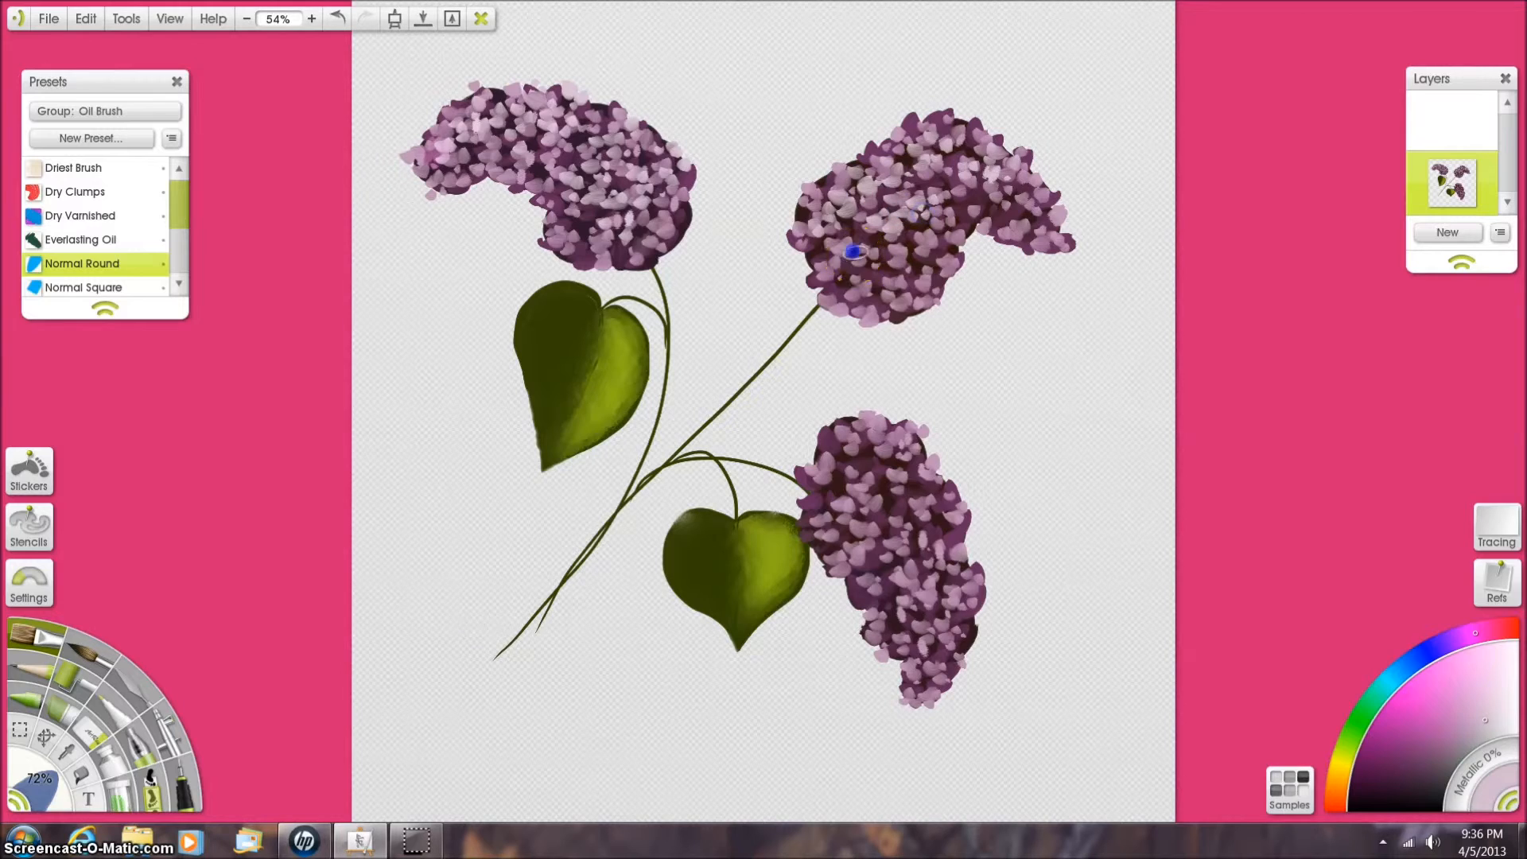
left_click(820, 277)
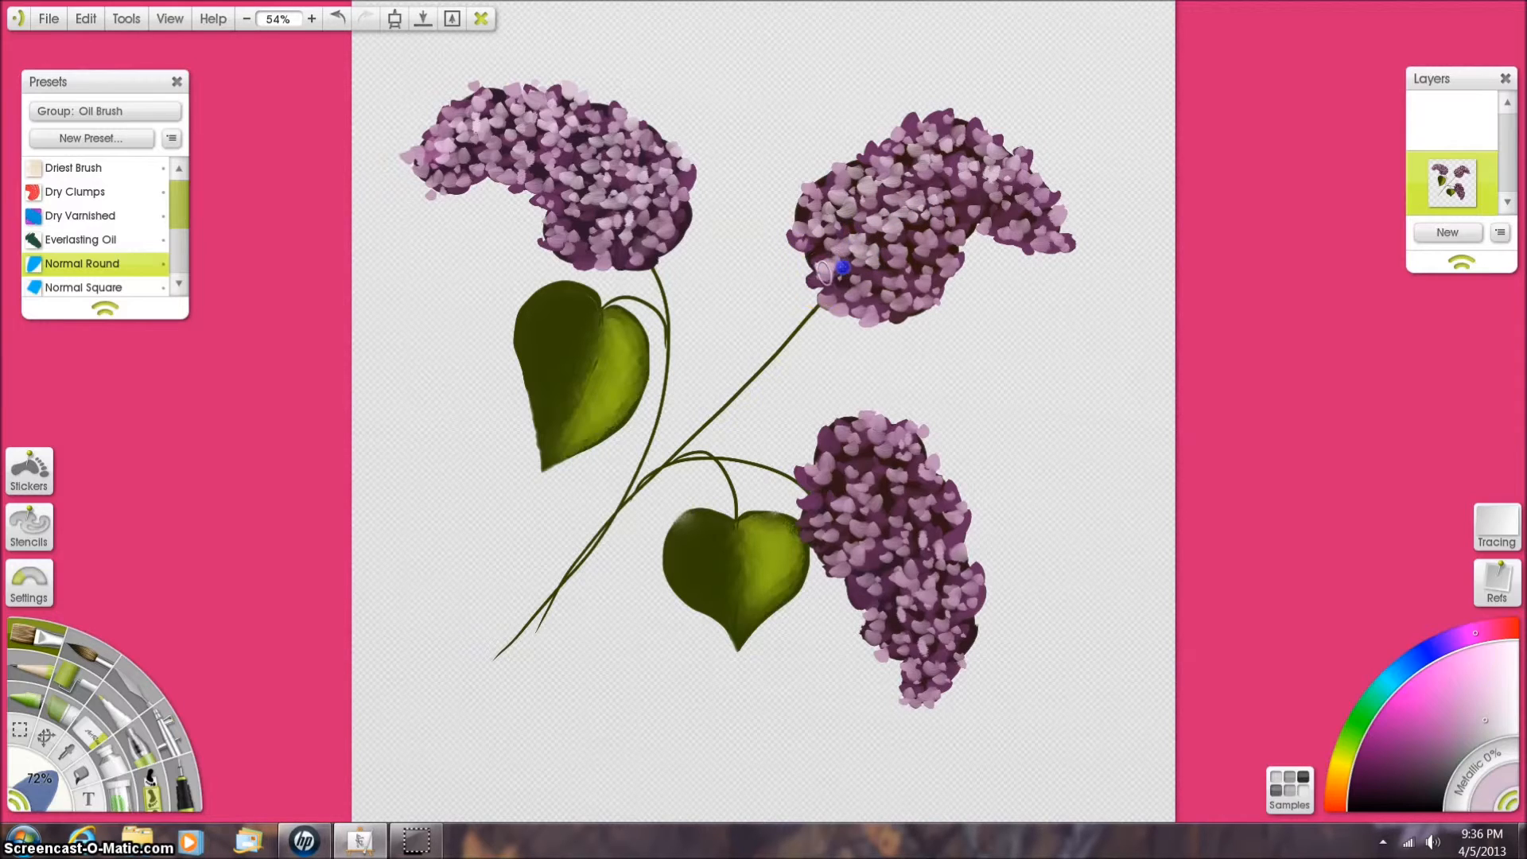
left_click(838, 260)
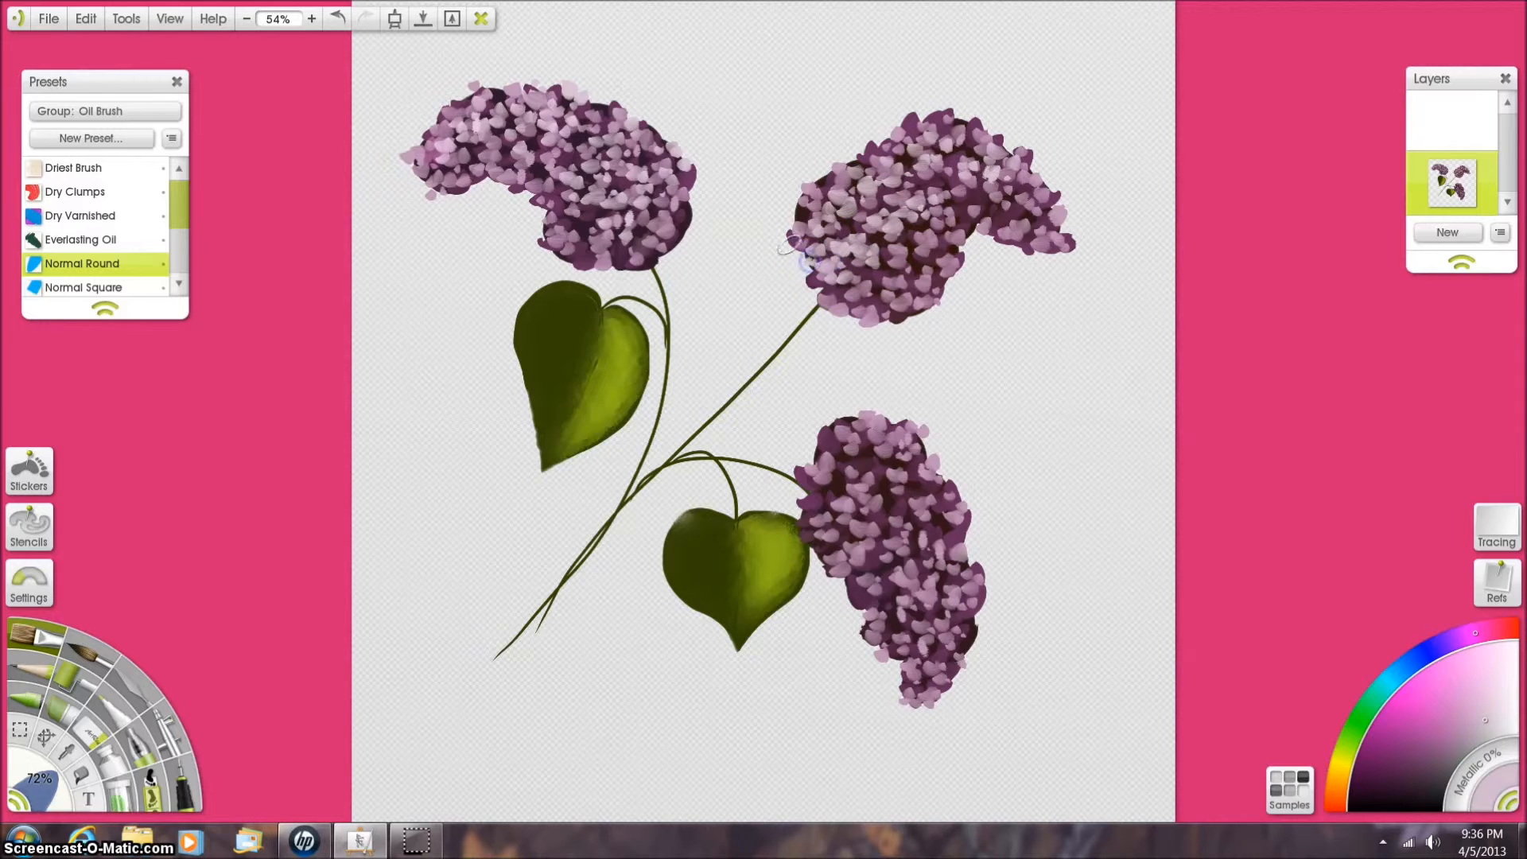
- Add pale lilac highlight florets along the top and right arm of the upper-right flower
left_click(958, 137)
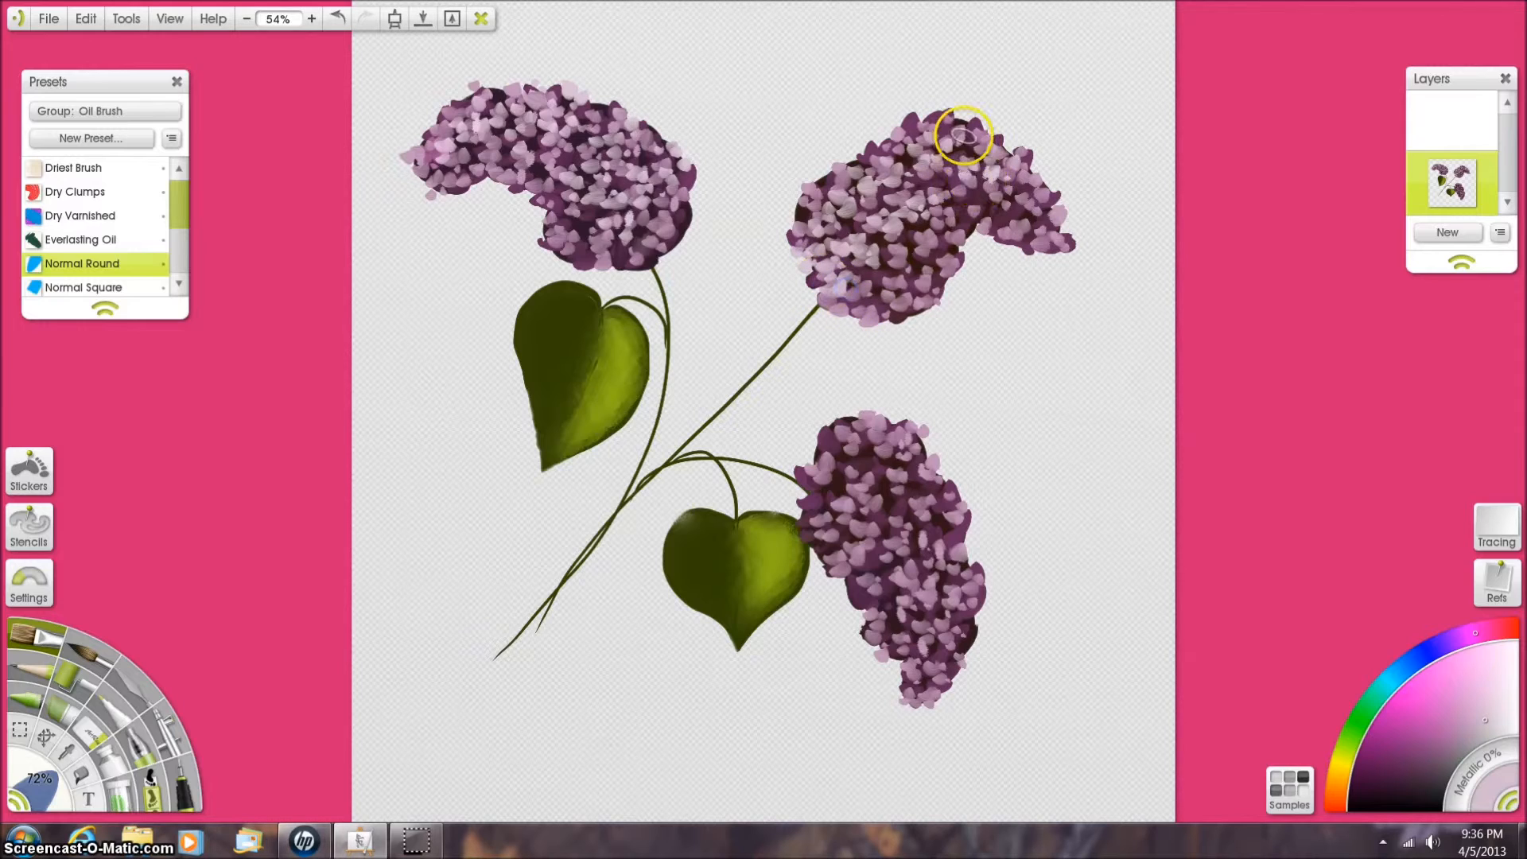
left_click(995, 150)
left_click(978, 176)
left_click(1042, 197)
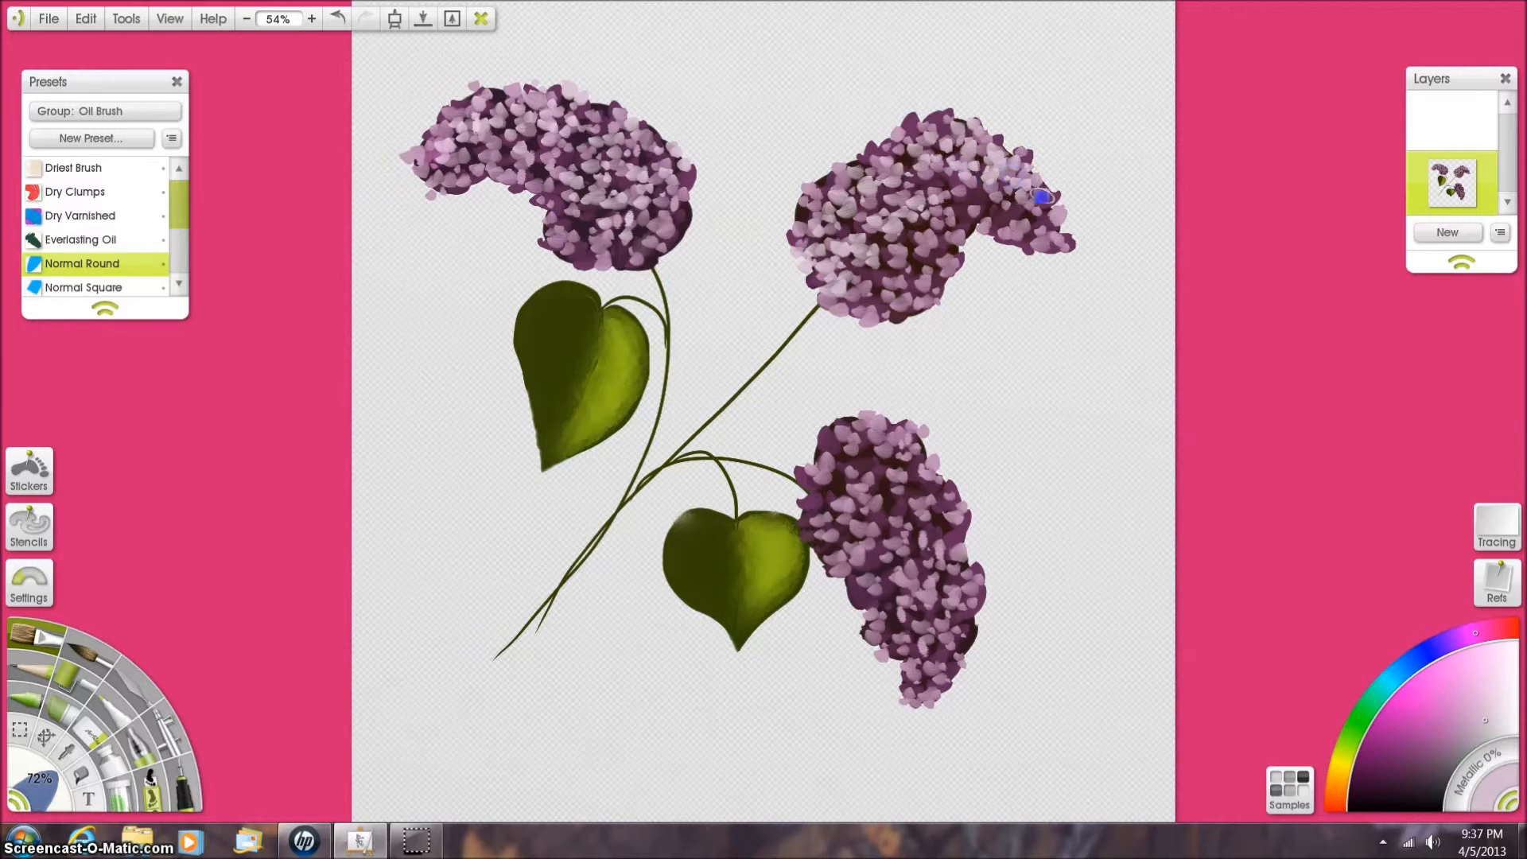
left_click(1013, 213)
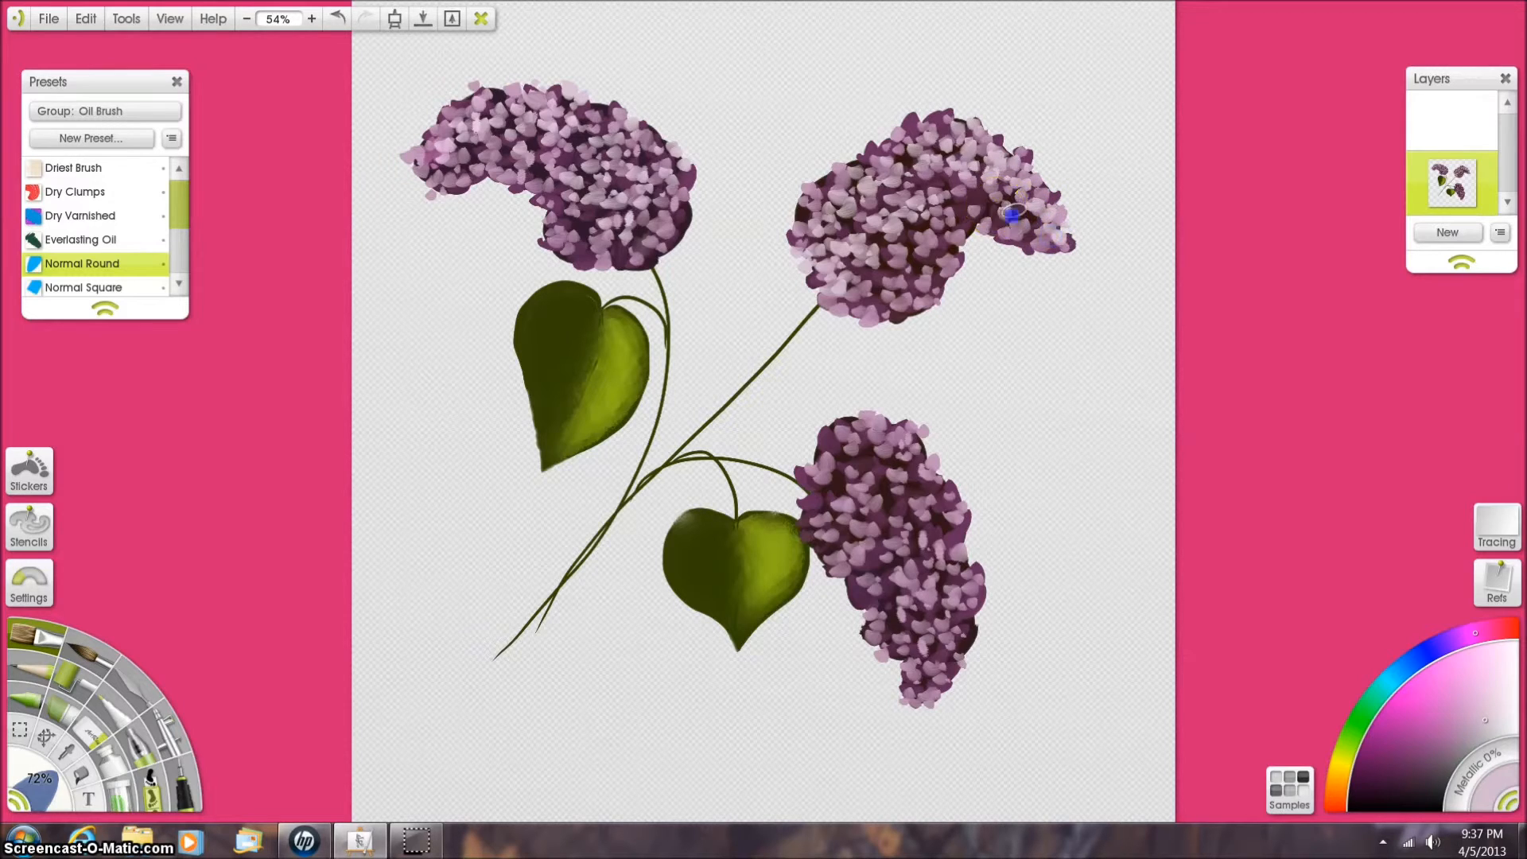
- Paint pale lilac highlight florets over the upper half of the lower flower
left_click(812, 453)
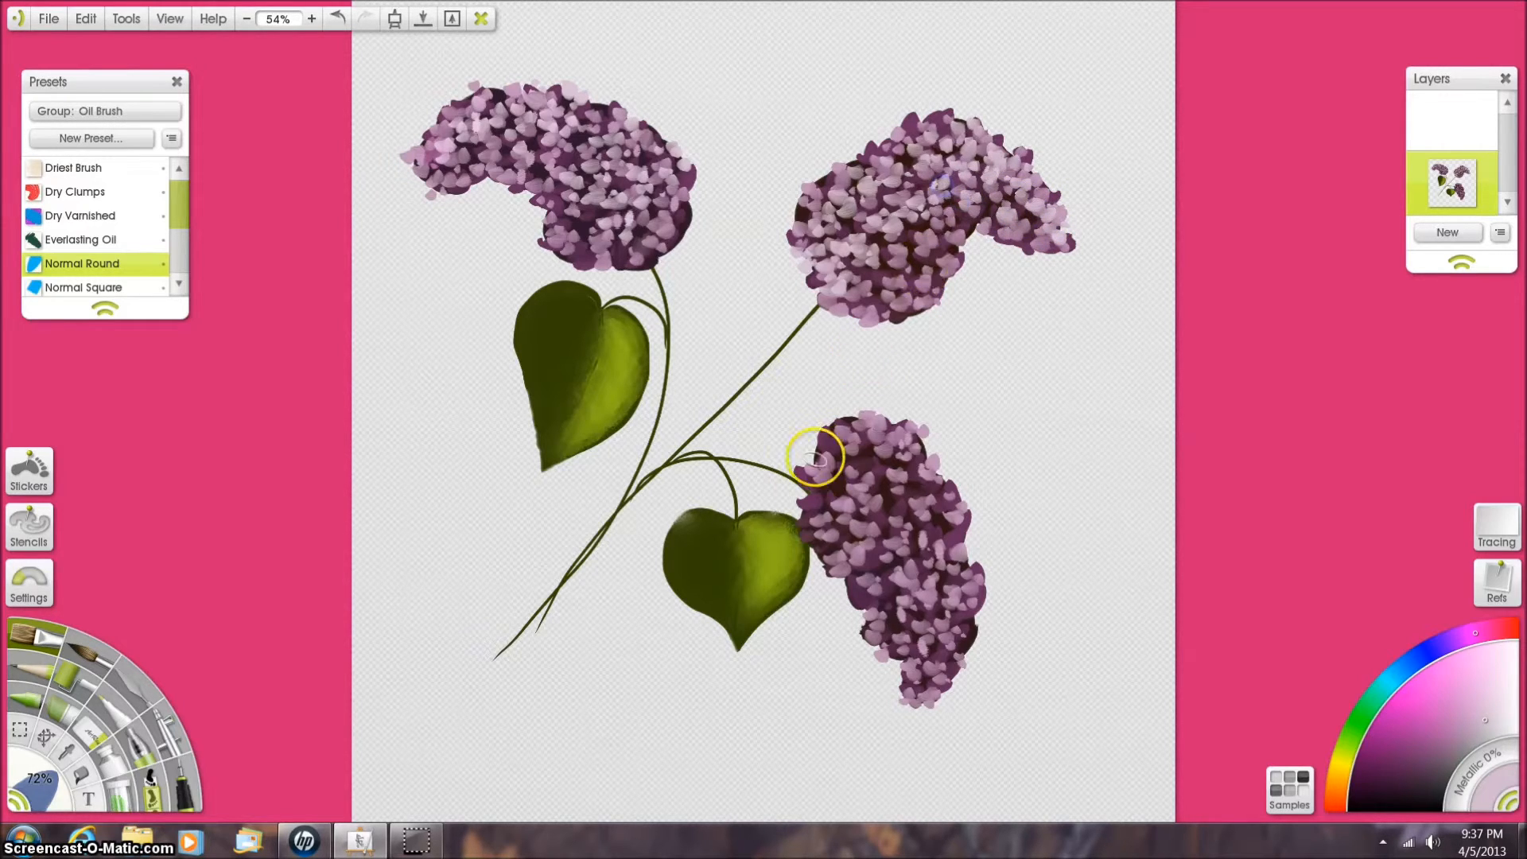
left_click(856, 433)
left_click(848, 466)
left_click(885, 473)
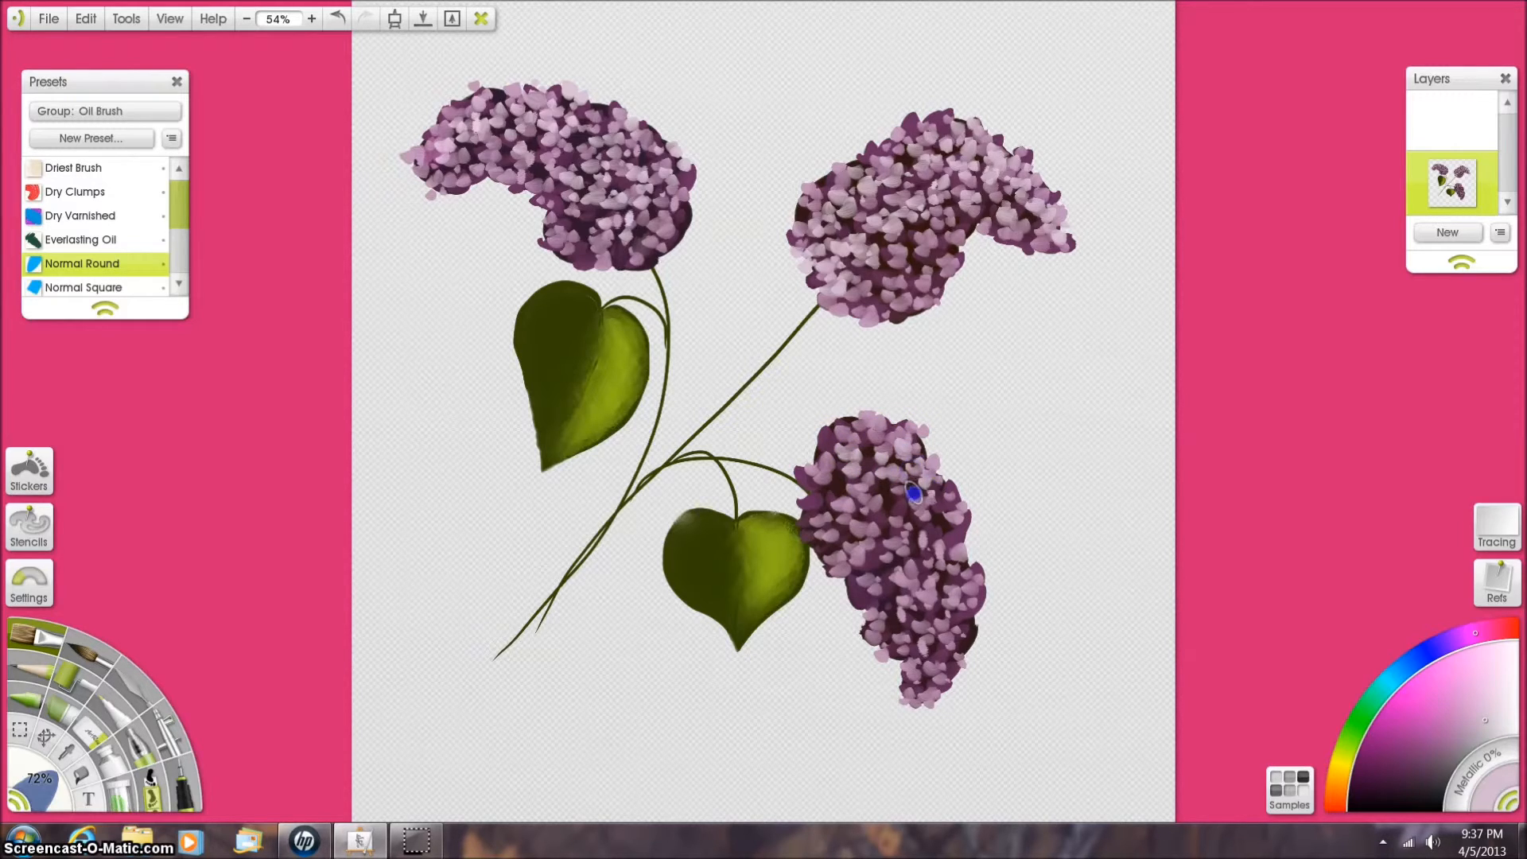
left_click(862, 511)
left_click(845, 499)
left_click(853, 509)
left_click(894, 498)
left_click(915, 519)
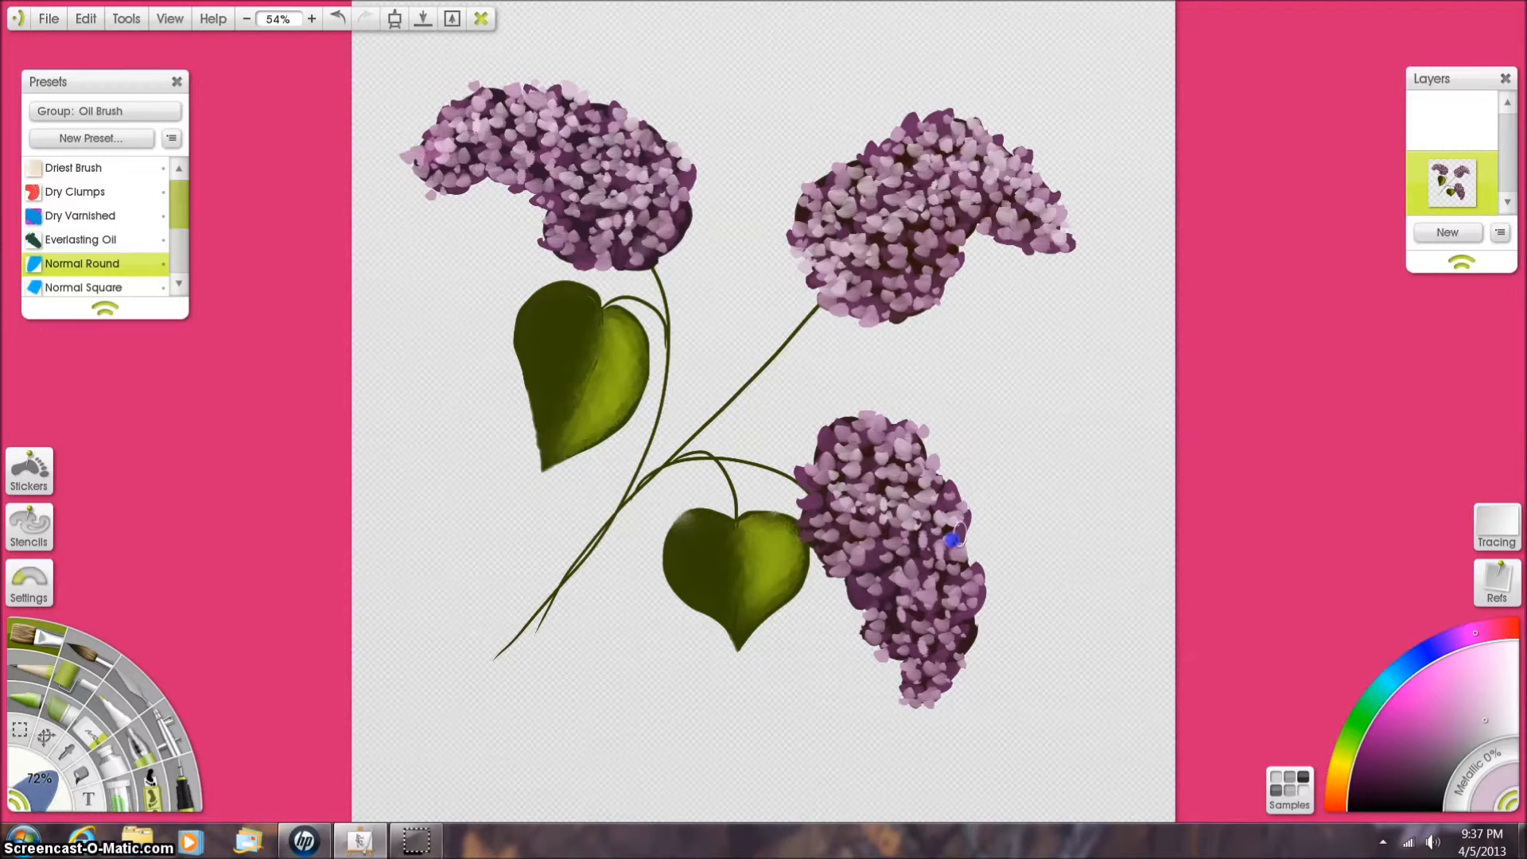
- Dab pale lilac highlight florets over the middle and right edge of the lower flower
left_click(962, 553)
left_click(927, 559)
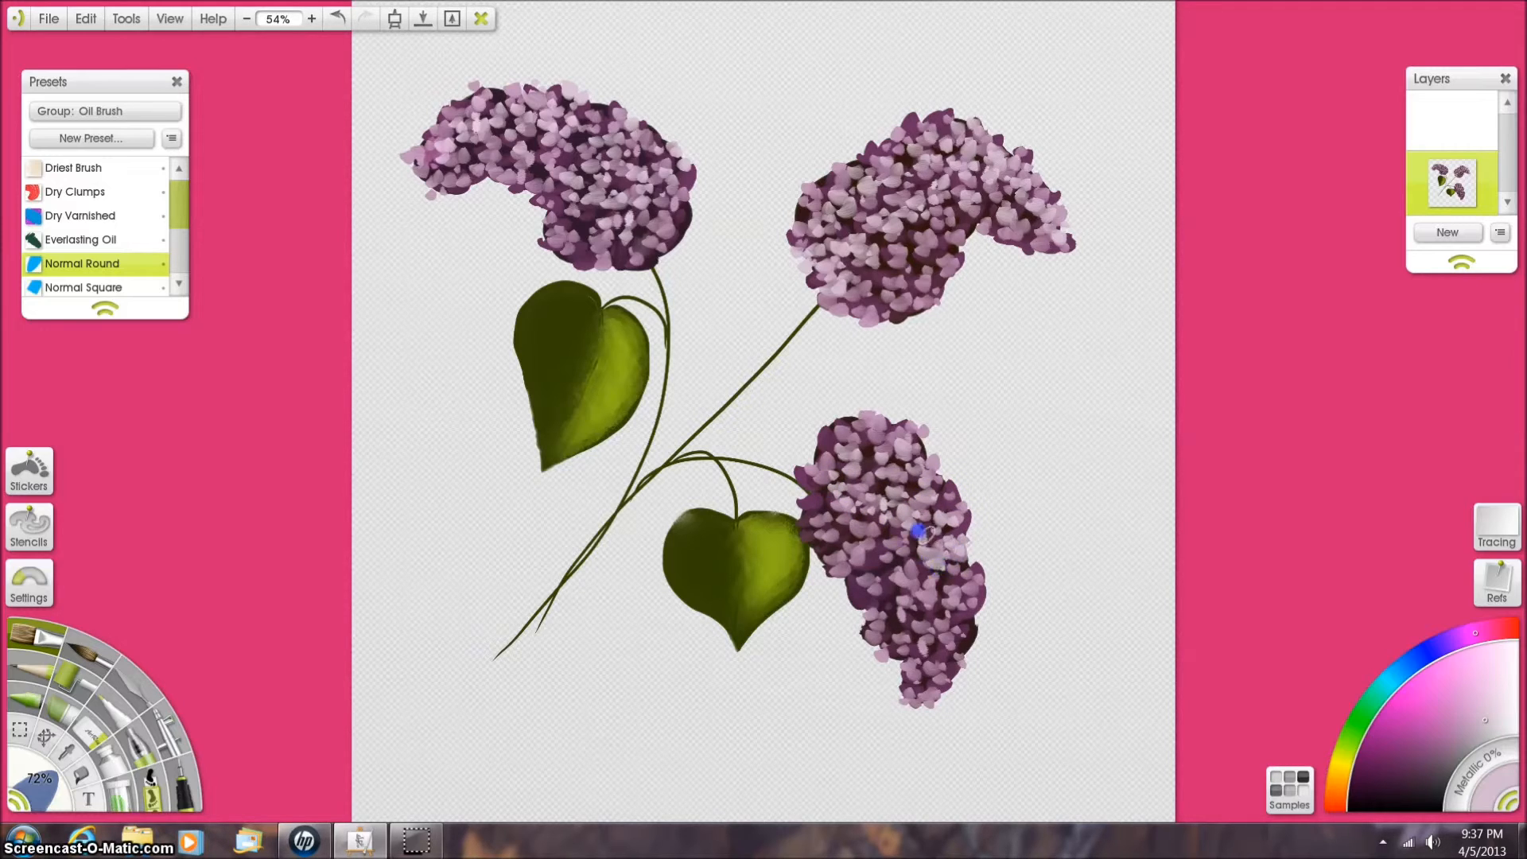
left_click(846, 511)
left_click(897, 535)
left_click(903, 546)
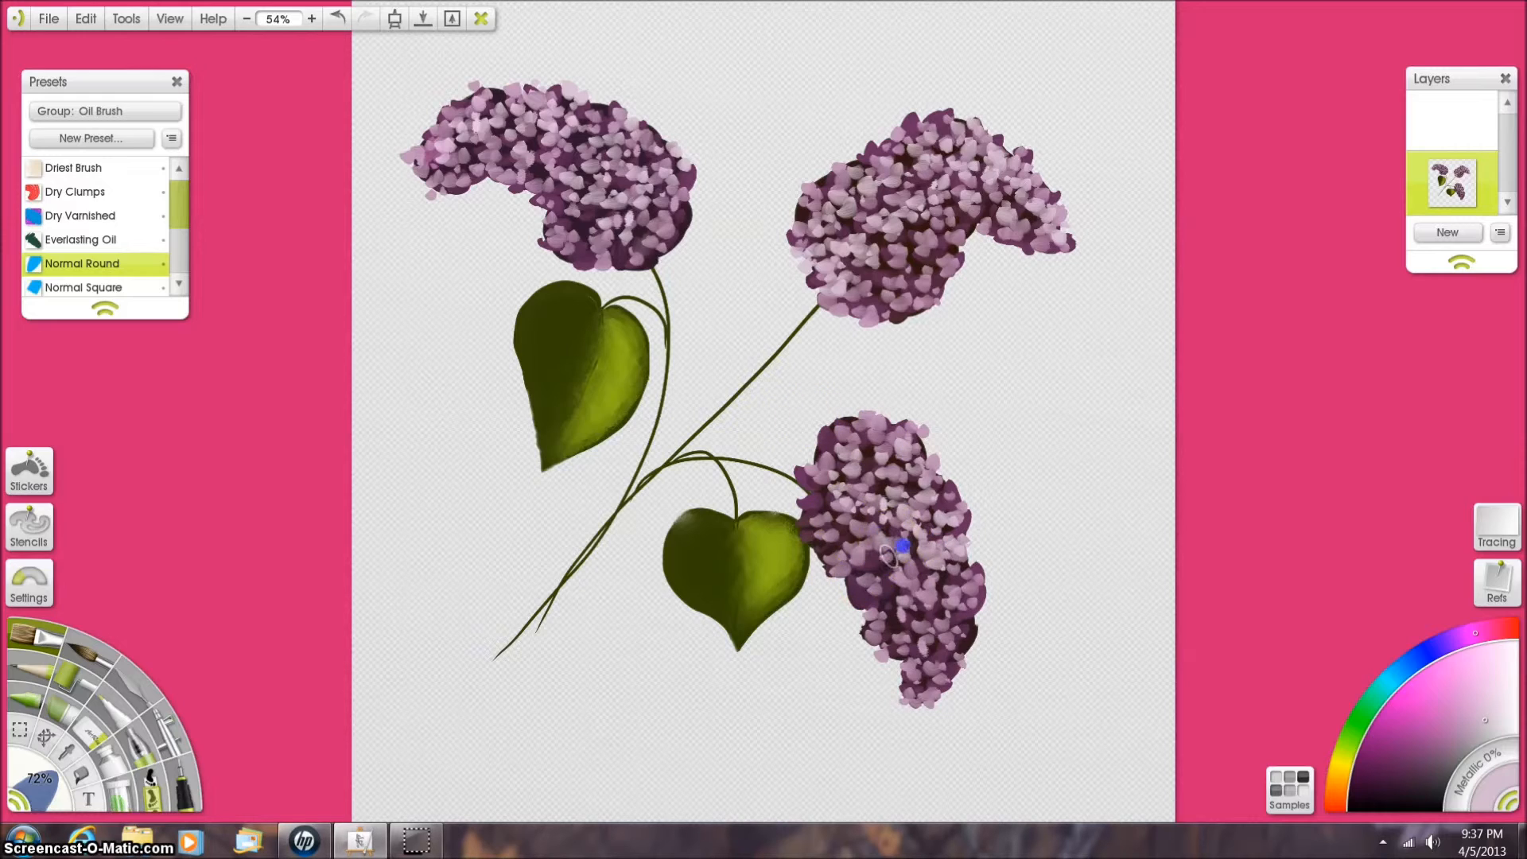
left_click(969, 569)
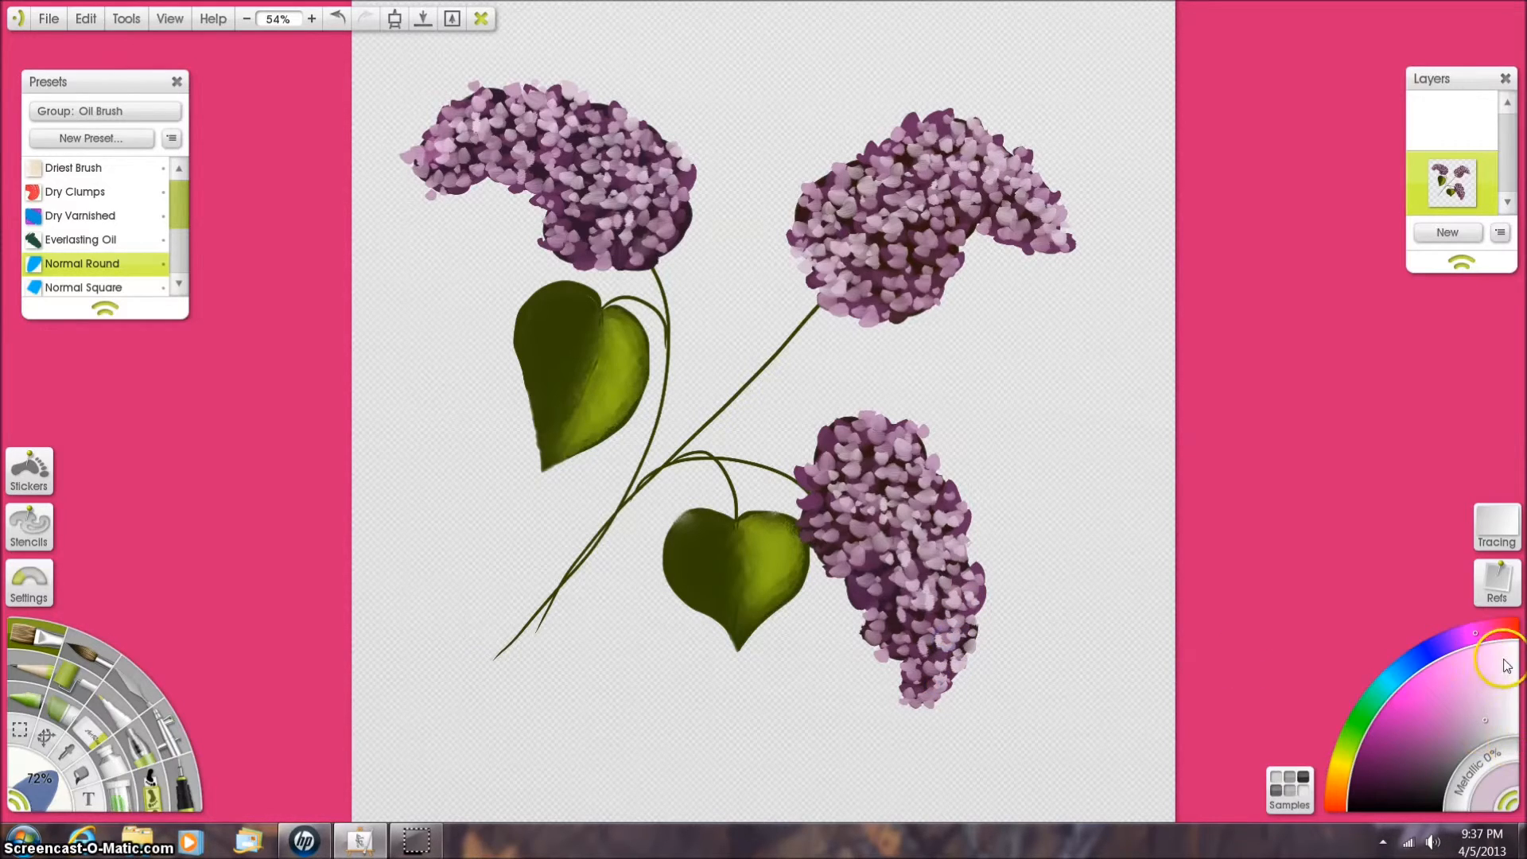
- Lighten the paint to a near-white lilac and dab bright highlights over the top of the lower flower
left_click(828, 454)
left_click(861, 437)
left_click(913, 436)
left_click(912, 482)
- Dab near-white highlight florets across the upper-left part, centre and right arm of the upper-right flower
left_click(851, 192)
left_click(860, 197)
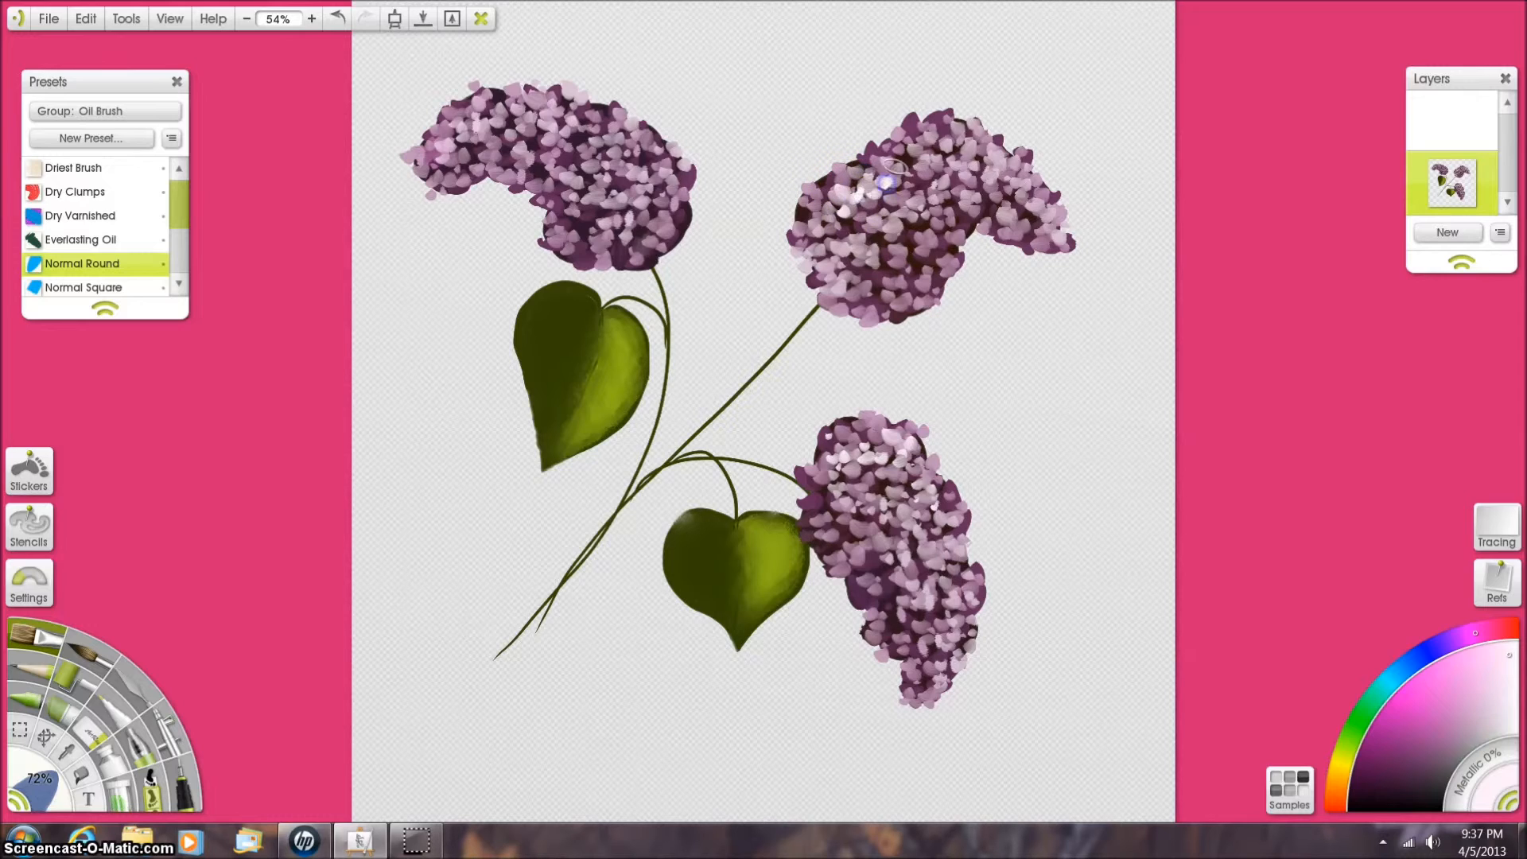
left_click(893, 208)
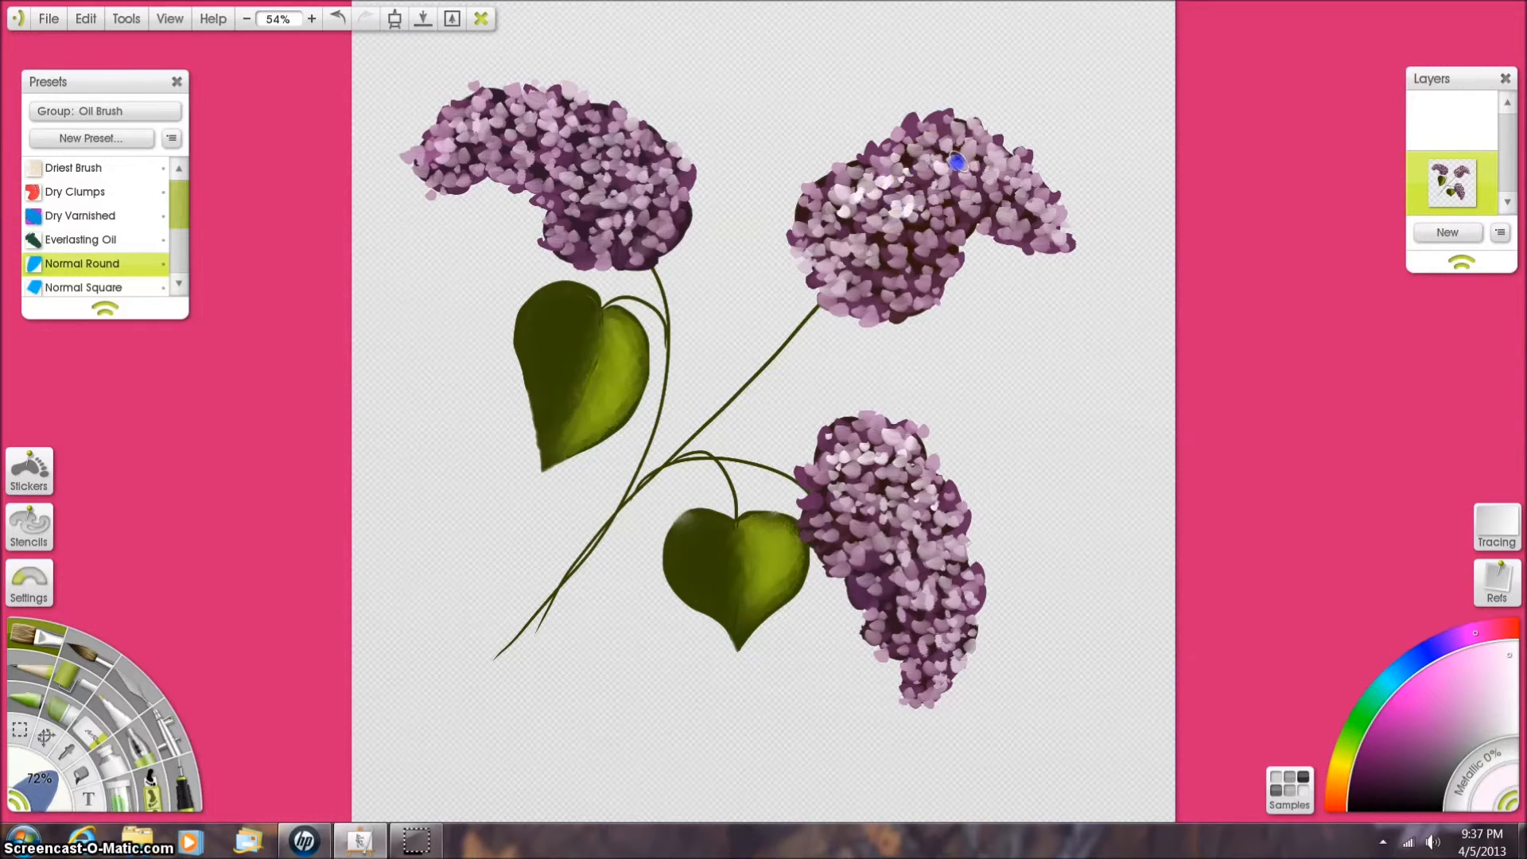
left_click(953, 148)
left_click(986, 206)
left_click(980, 169)
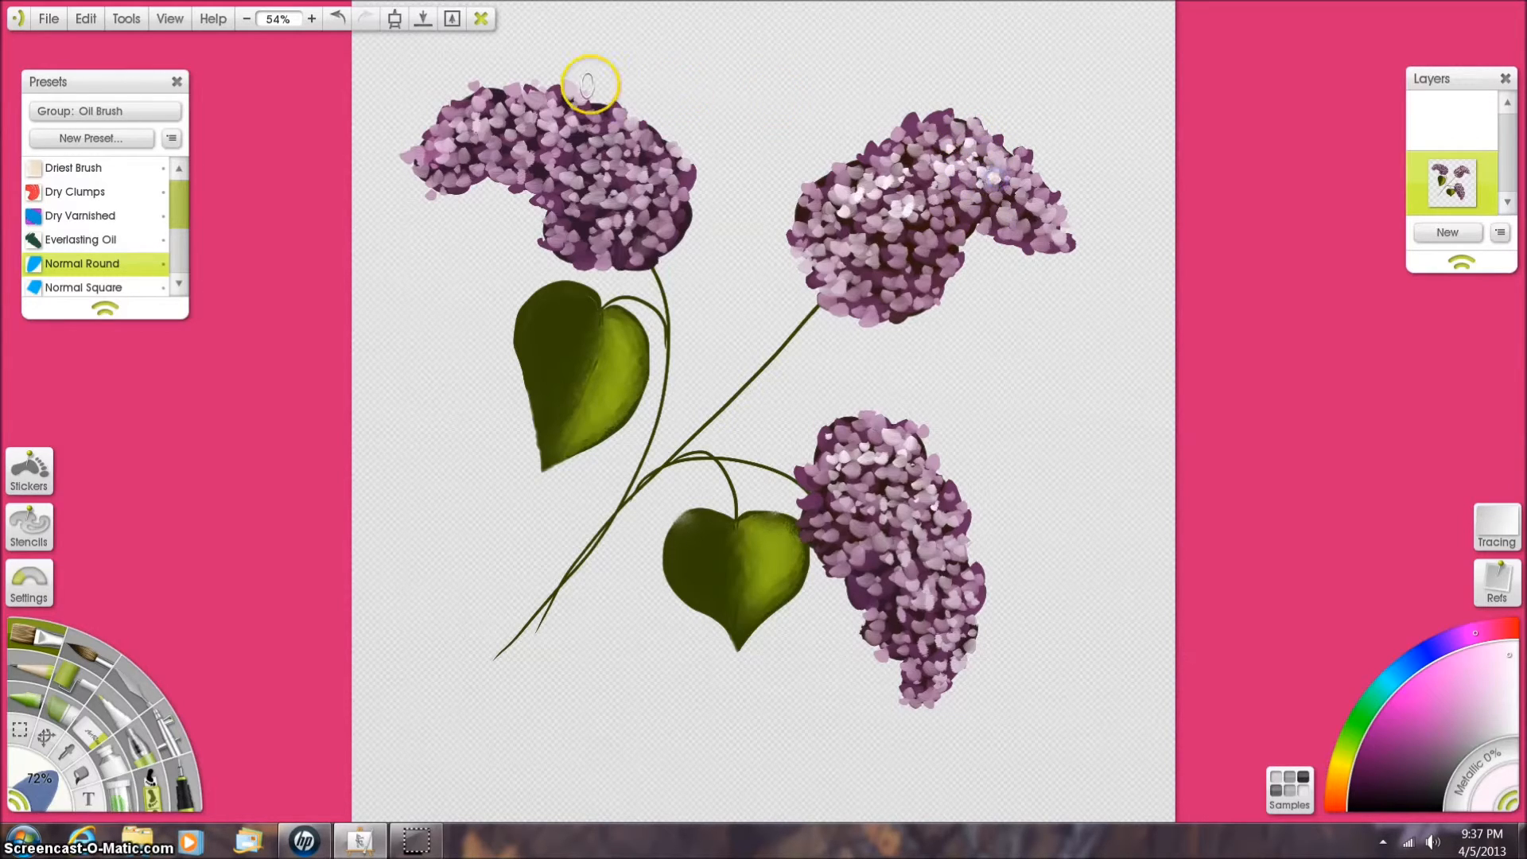
- Paint near-white highlight florets along the upper-left flower, from its left tip across to its right half
left_click(481, 148)
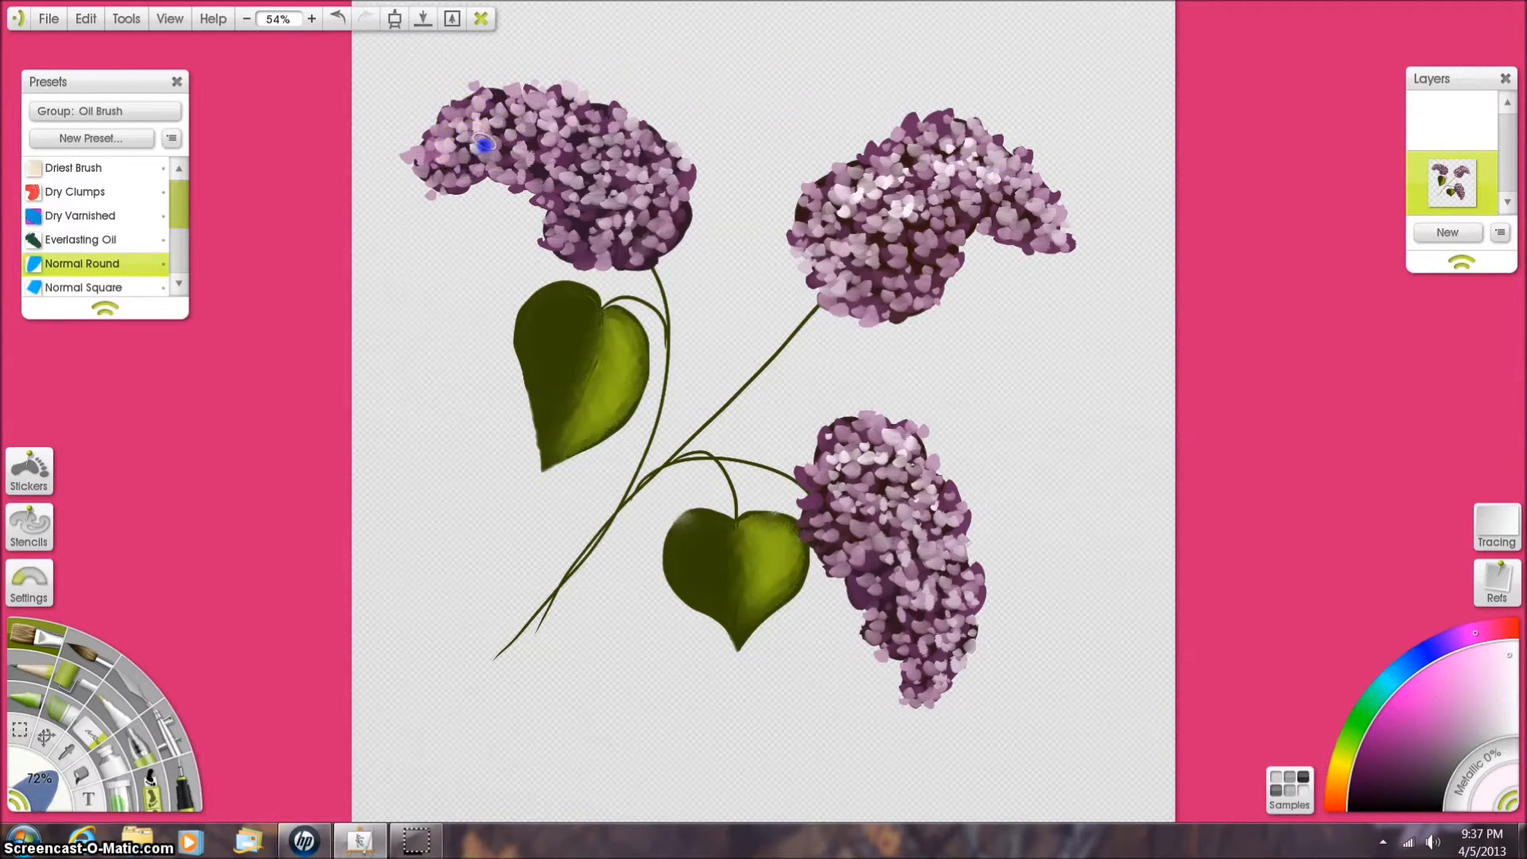
left_click(498, 115)
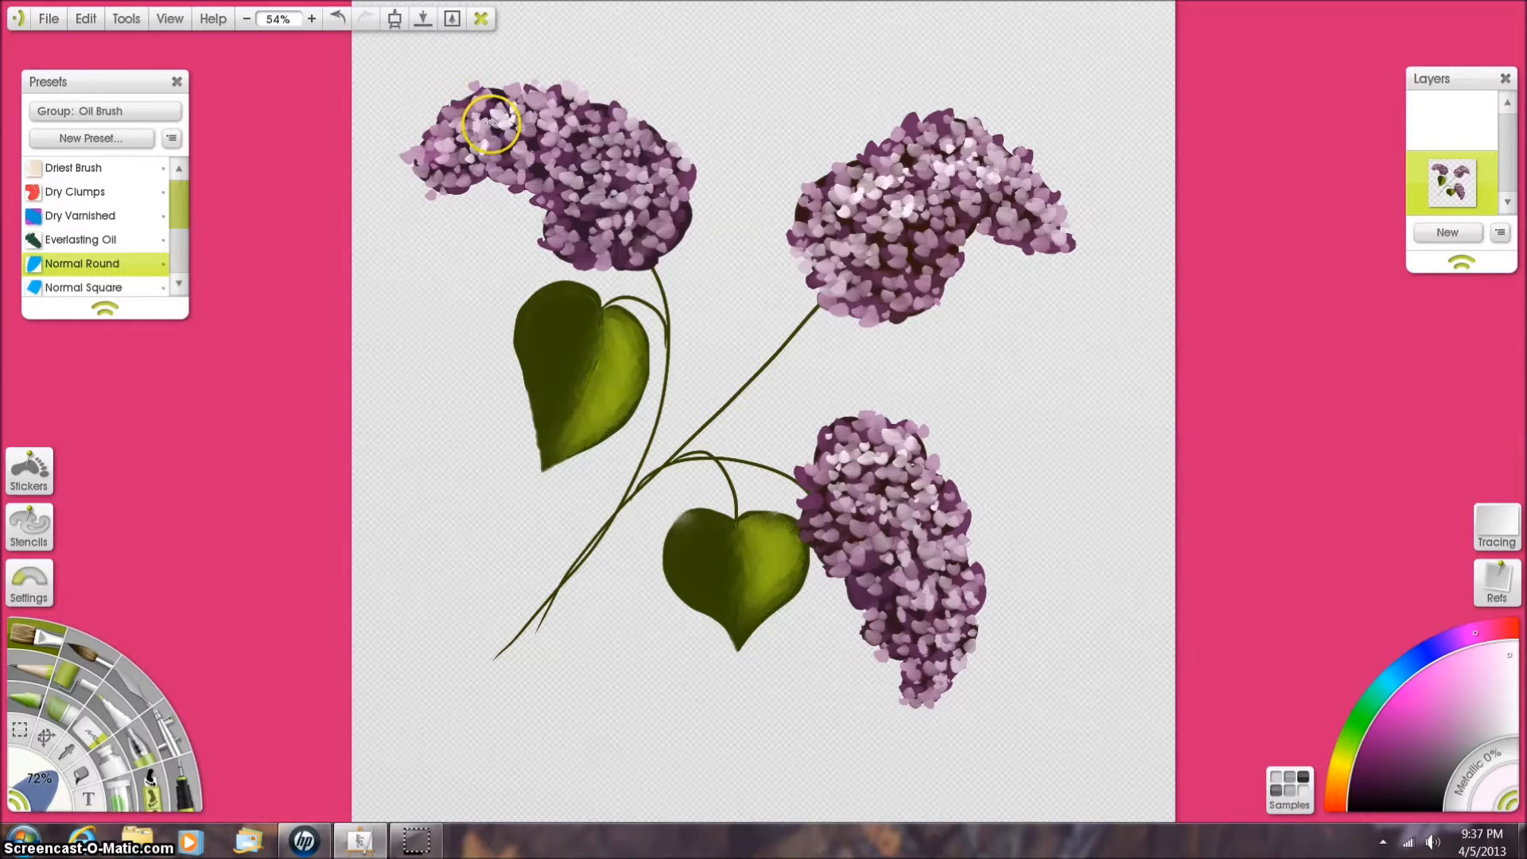
left_click(547, 118)
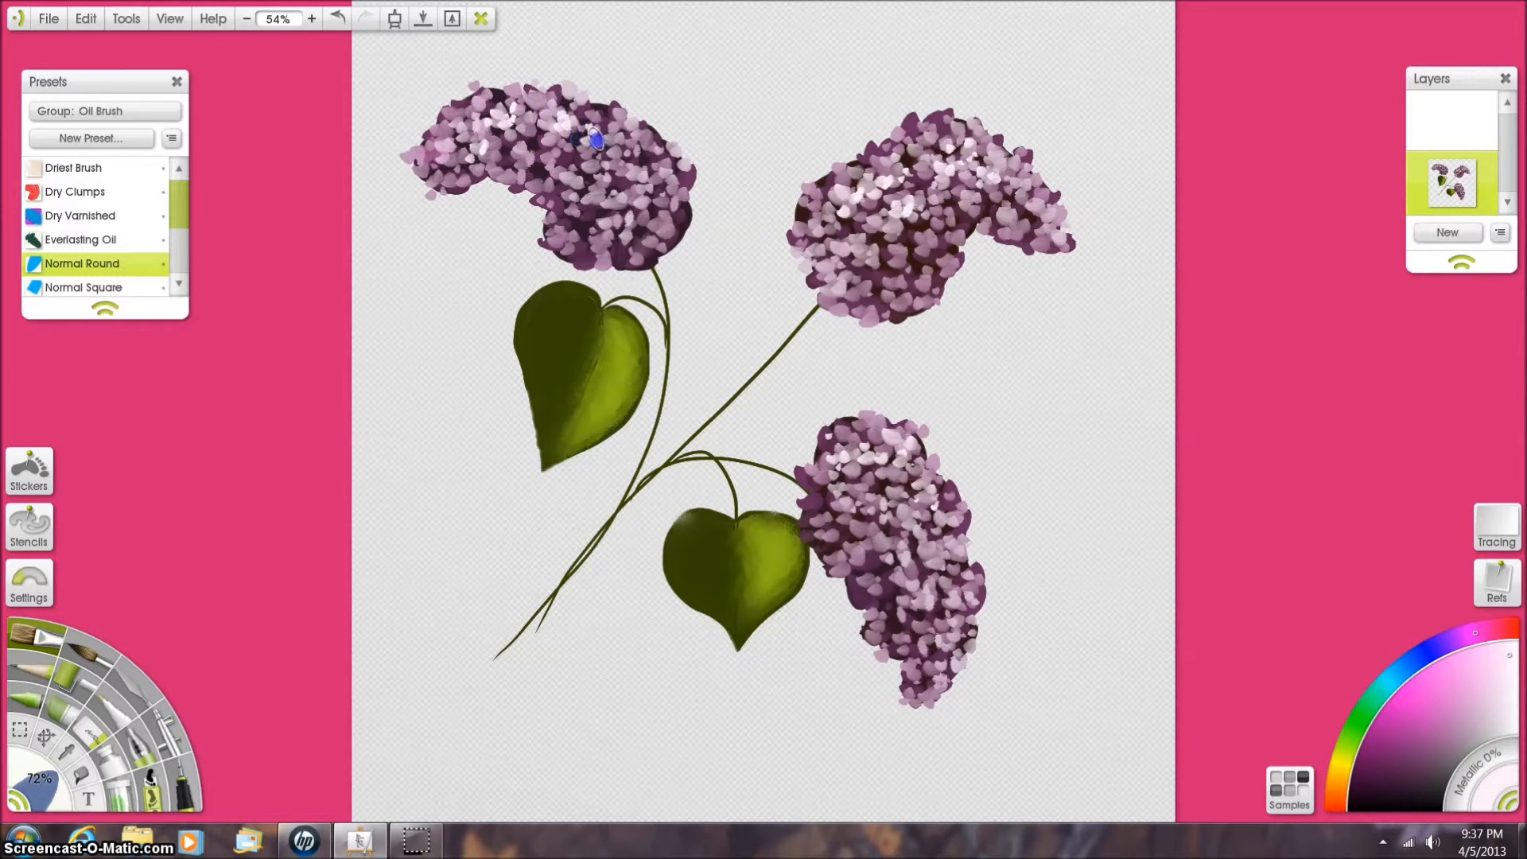
mouse_move(557, 97)
left_mouse_down()
mouse_move(598, 122)
mouse_move(578, 97)
mouse_move(619, 123)
mouse_move(595, 161)
mouse_move(646, 165)
left_mouse_up()
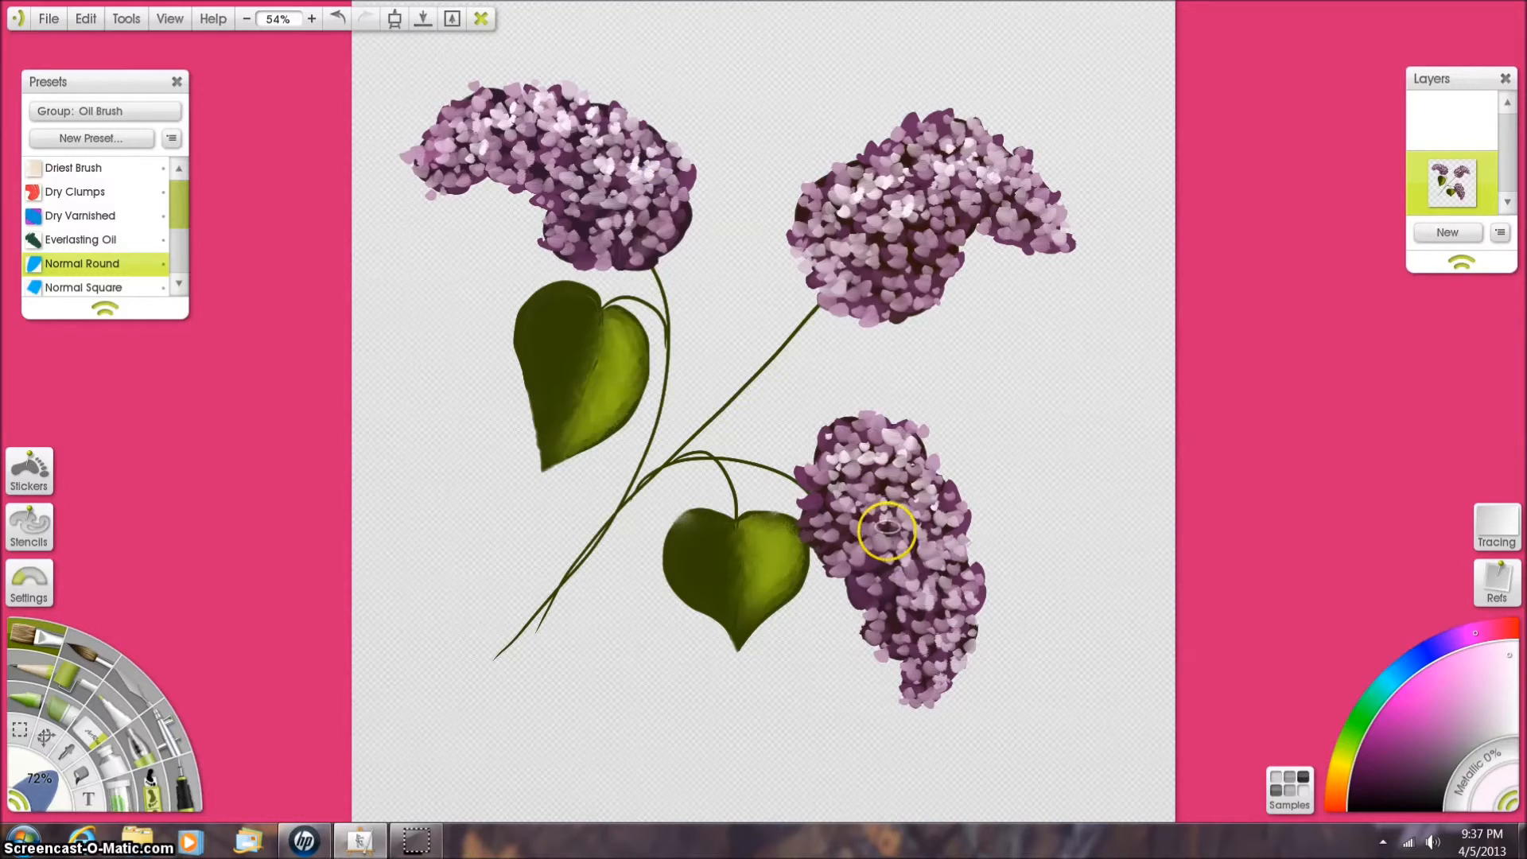
- Add more near-white highlight florets to the upper-left edge, centre and right side of the lower flower
left_click(806, 477)
left_click(817, 484)
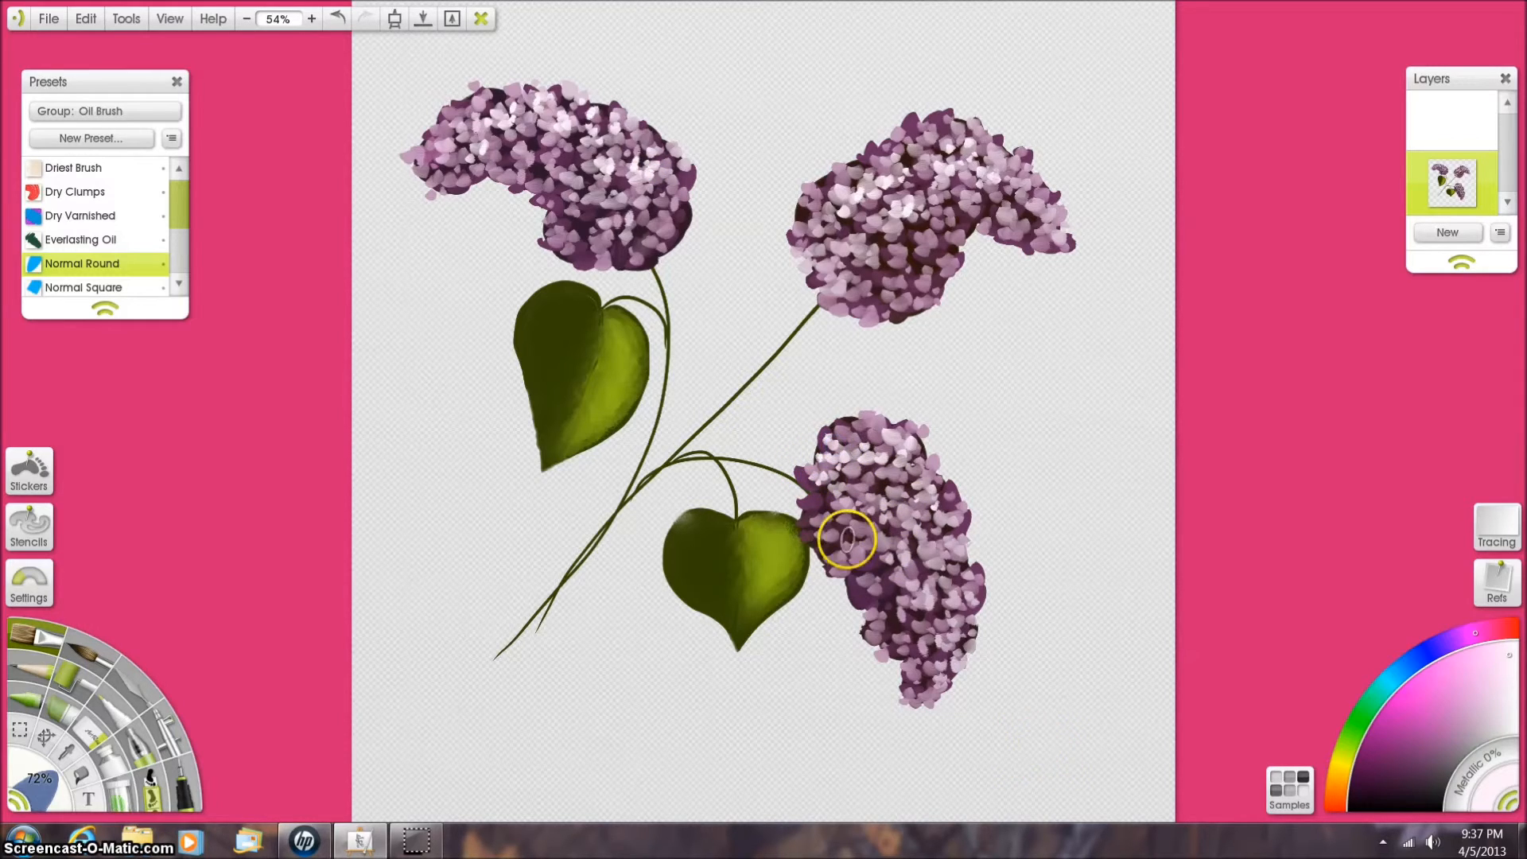
mouse_move(875, 535)
left_mouse_down()
mouse_move(873, 559)
mouse_move(907, 561)
left_mouse_up()
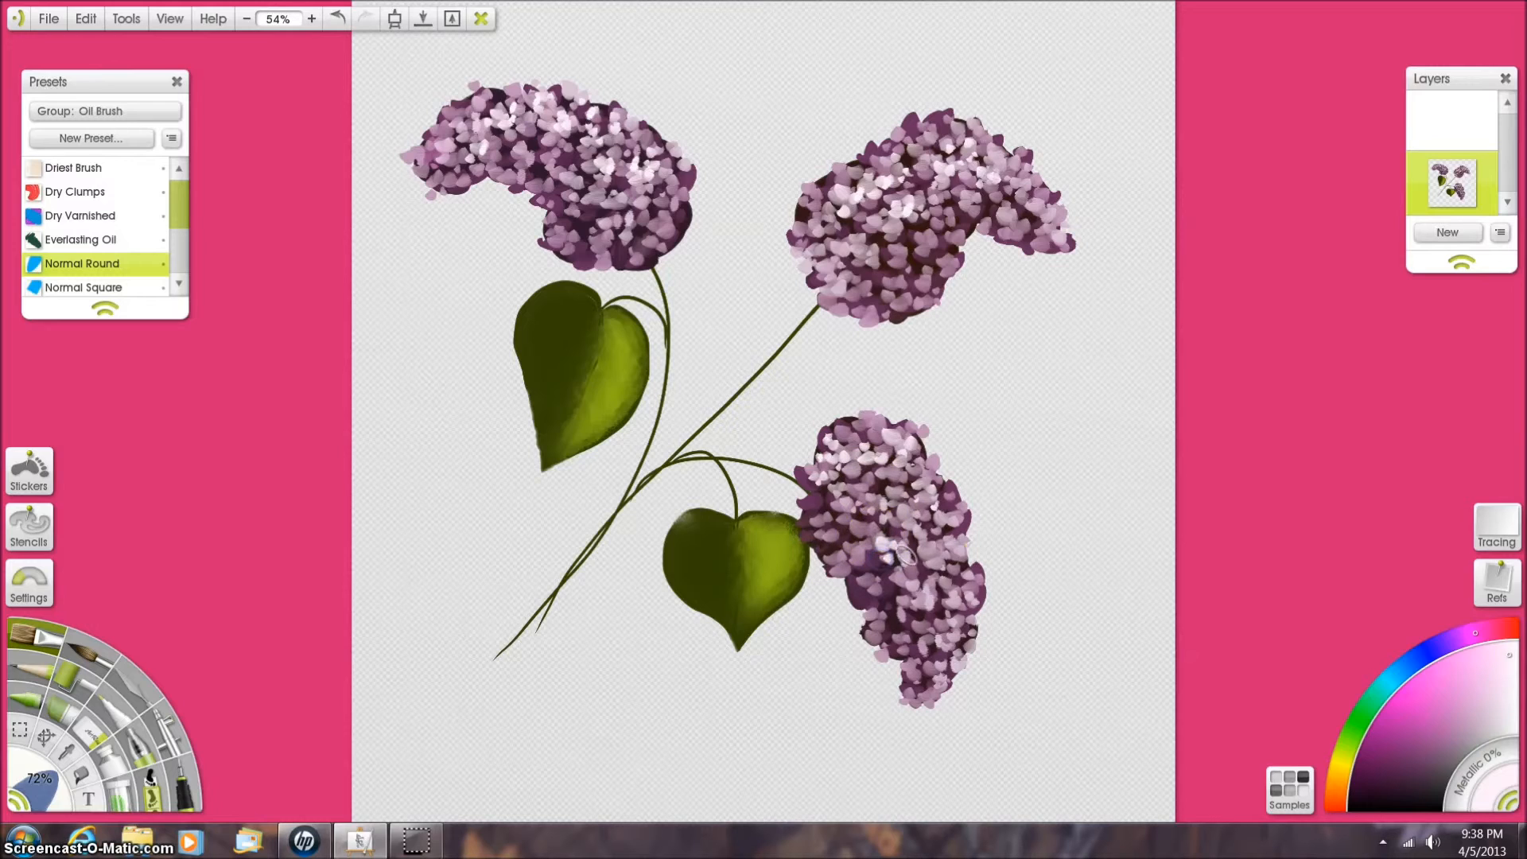
mouse_move(943, 481)
left_mouse_down()
mouse_move(944, 505)
mouse_move(965, 494)
mouse_move(947, 487)
left_mouse_up()
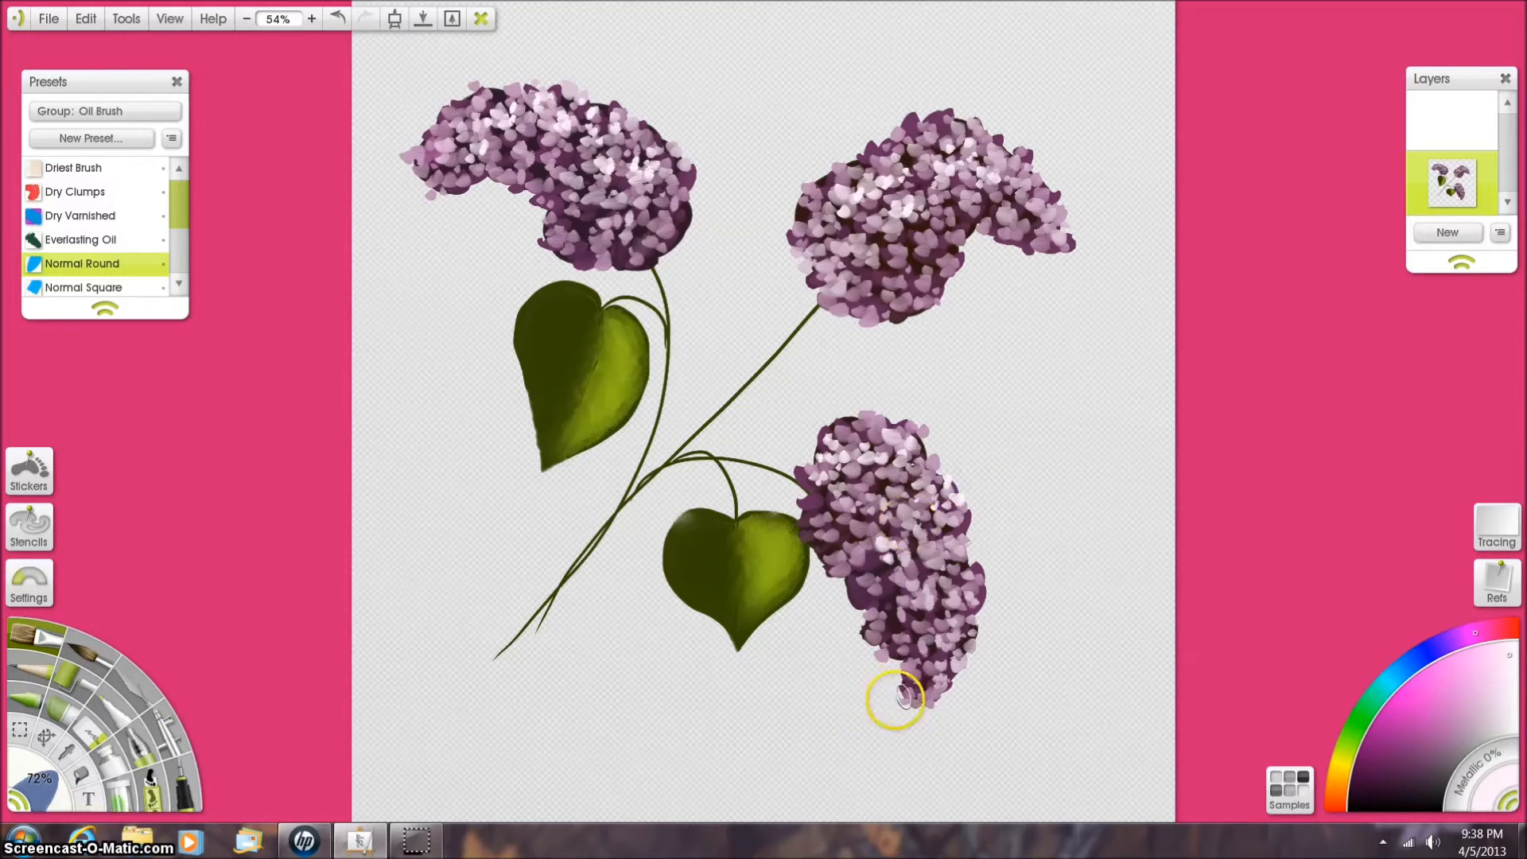
left_click_drag(941, 536, 926, 567)
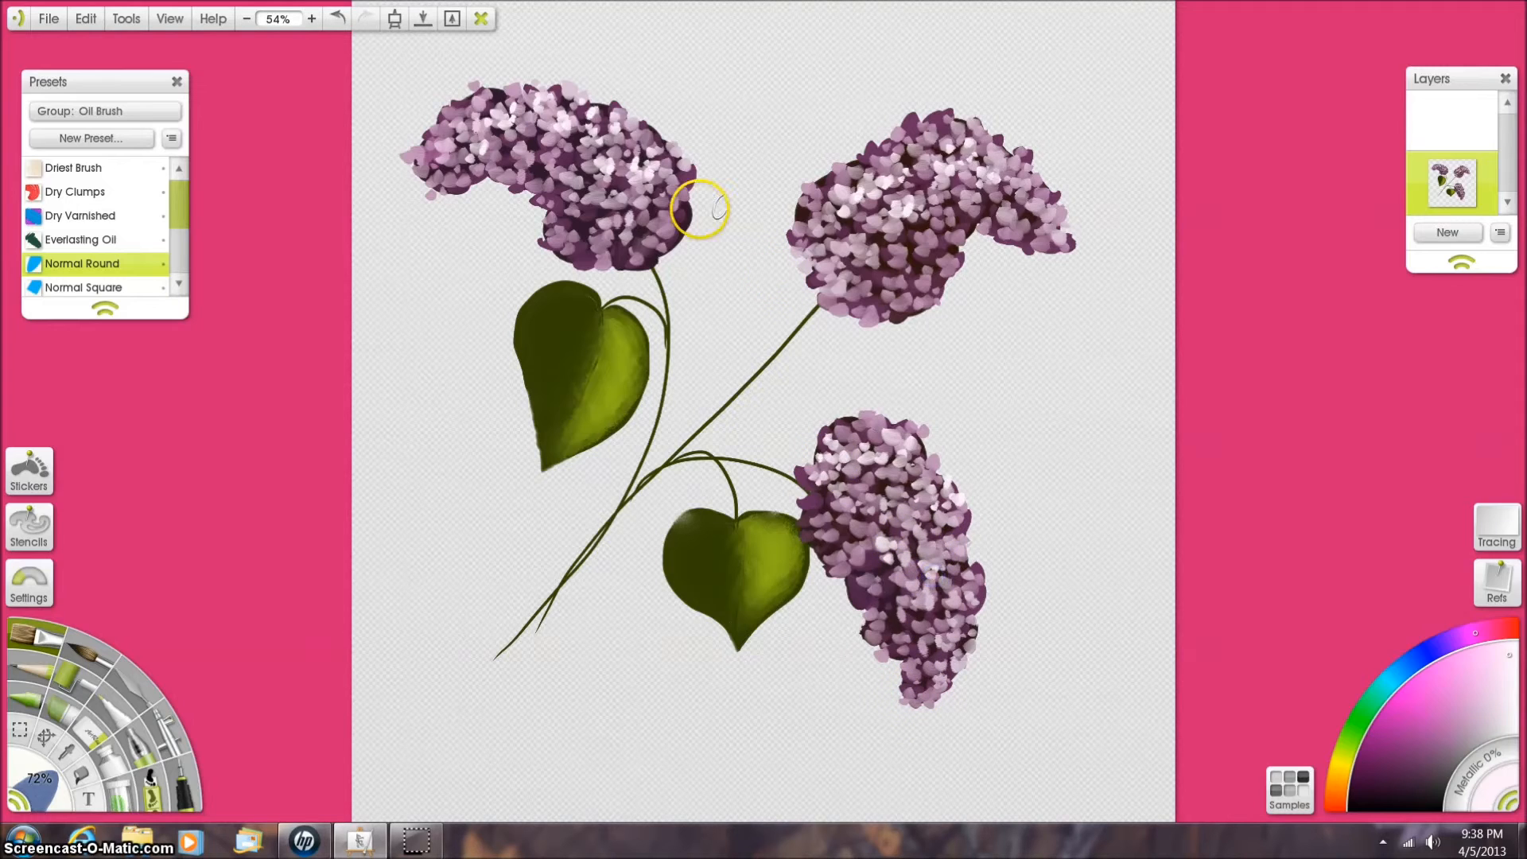
- Save the painting as lilac 2 in the ArtRage Paintings folder
left_click(54, 20)
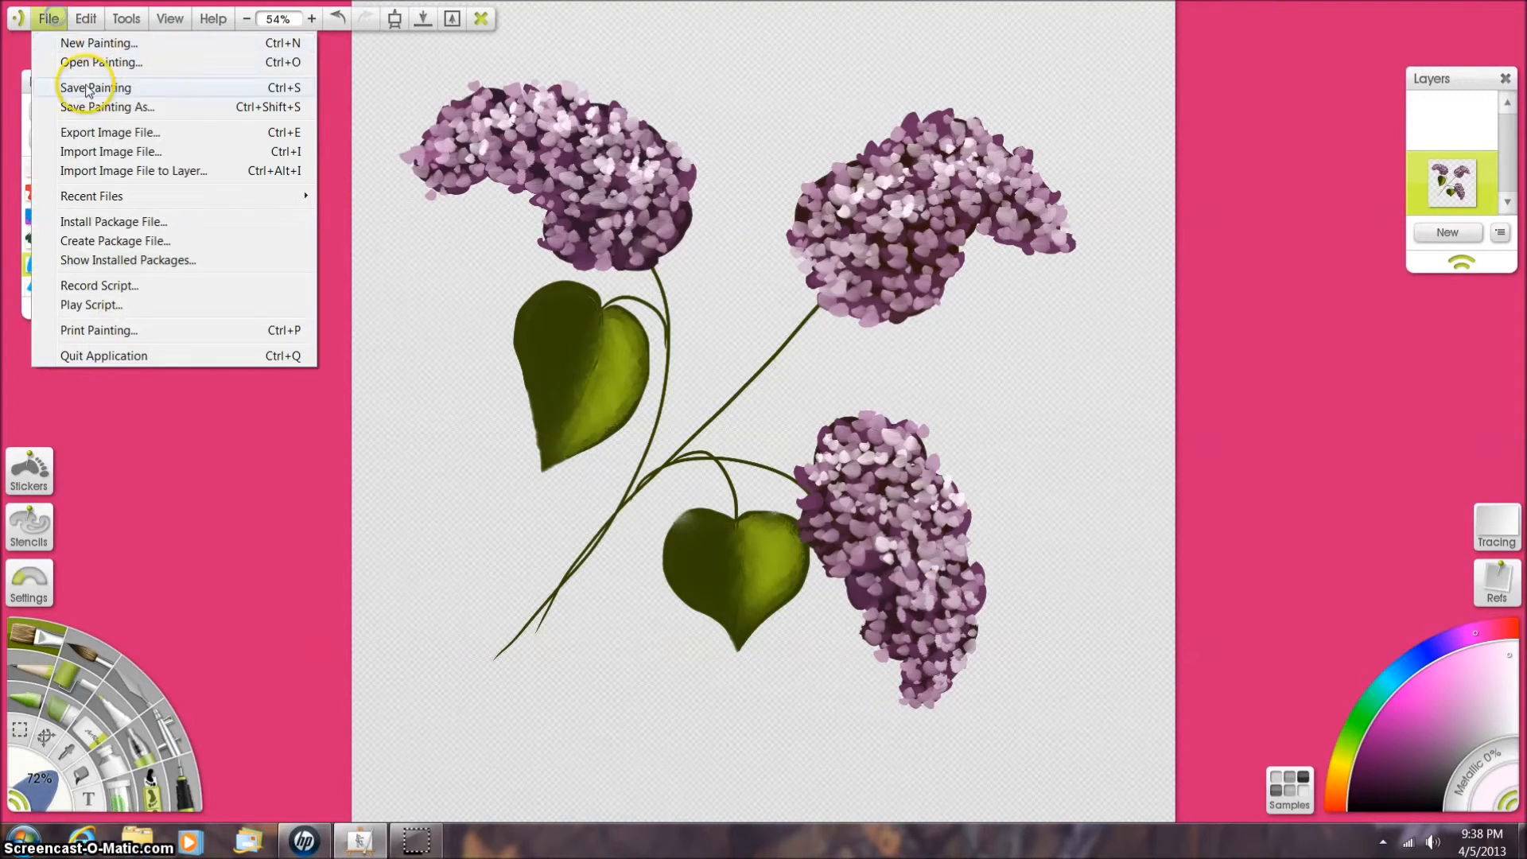
left_click(91, 90)
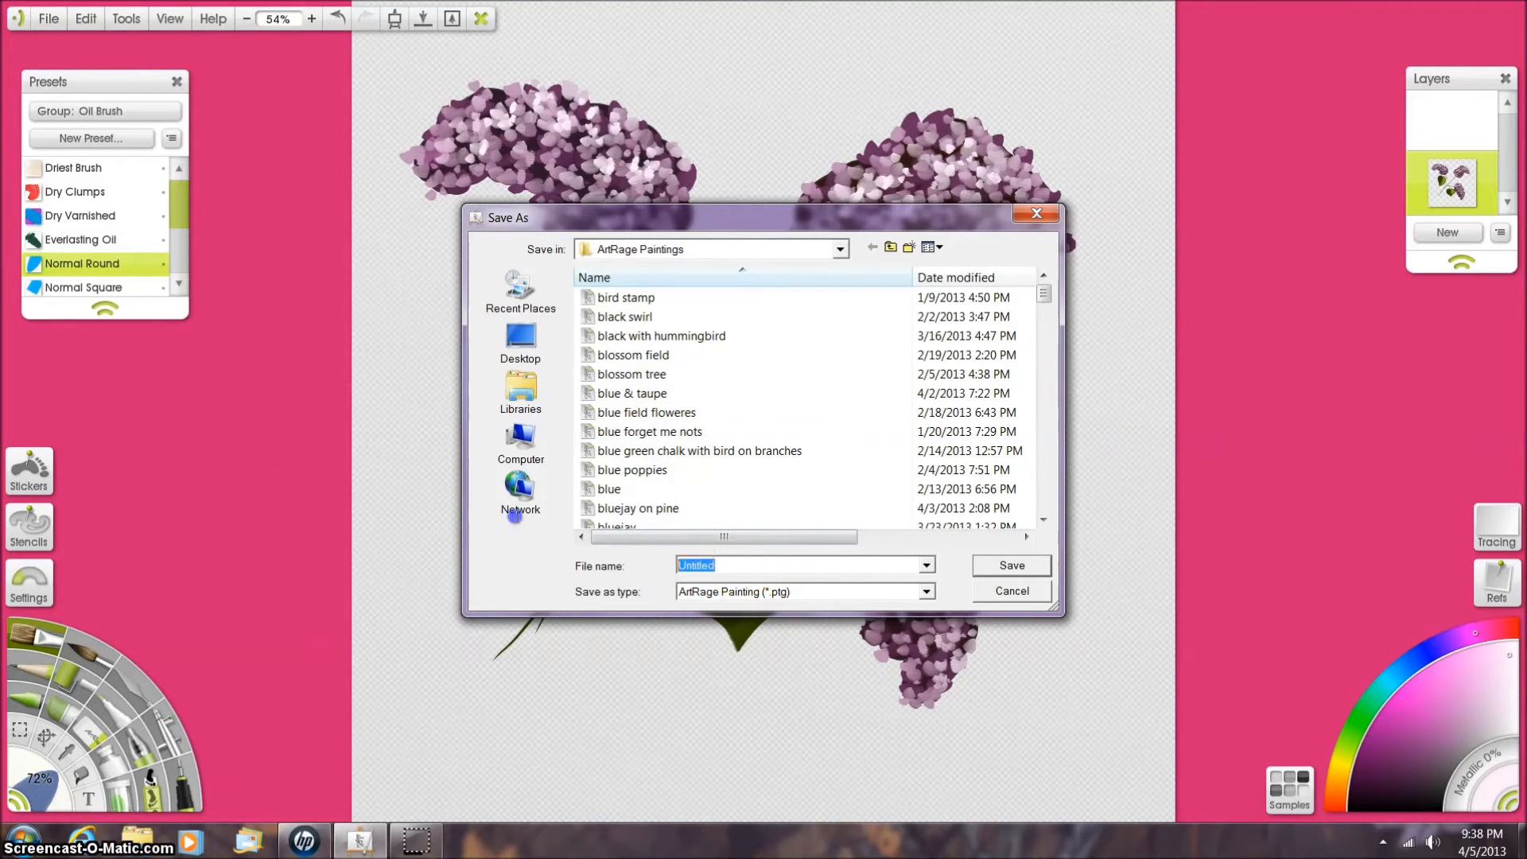
type("llac")
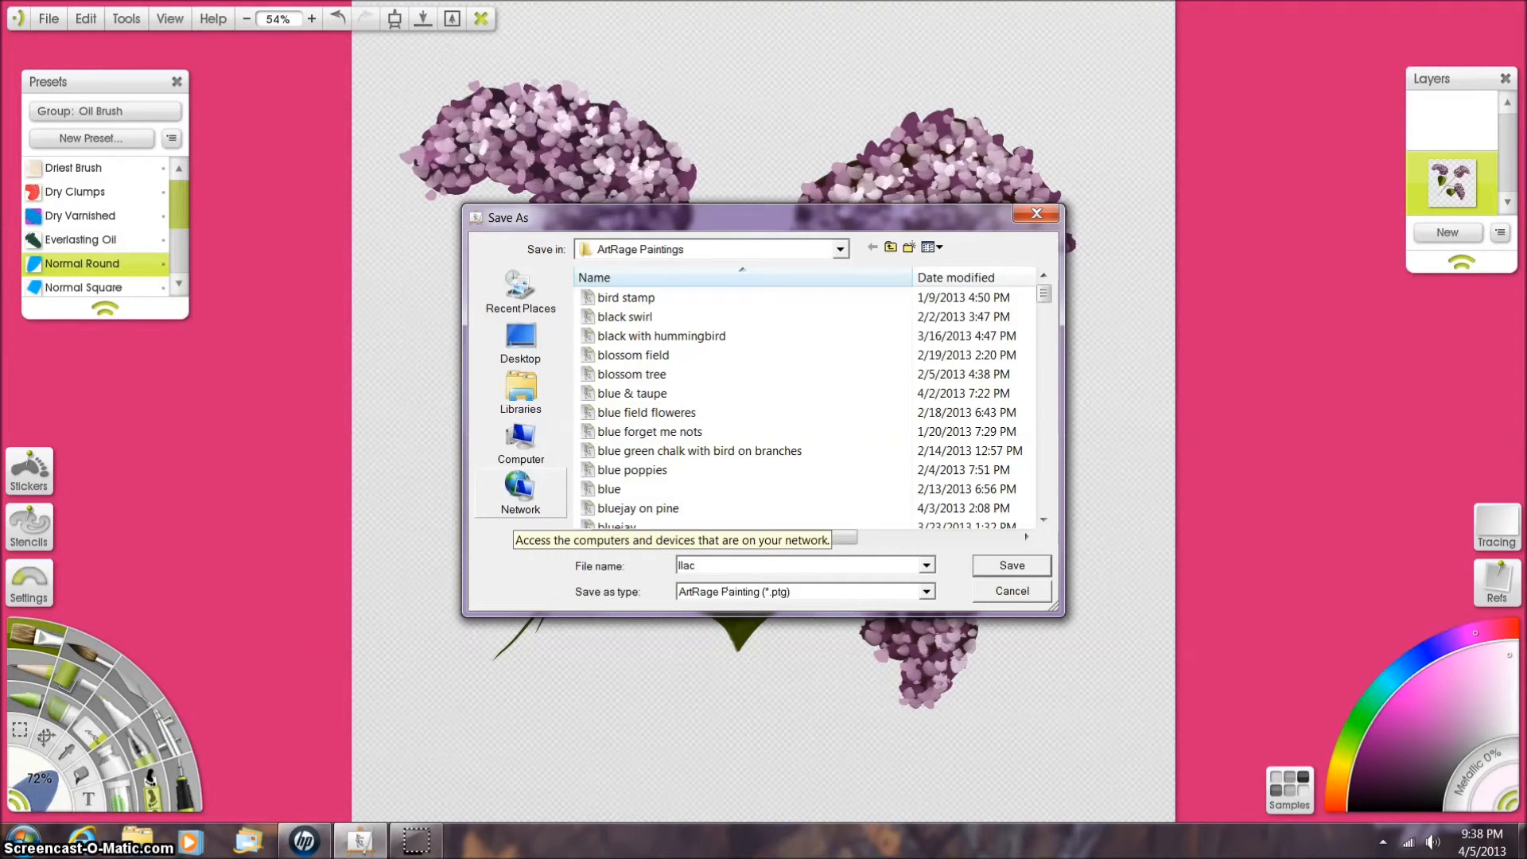
key("BackSpace")
key("BackSpace")
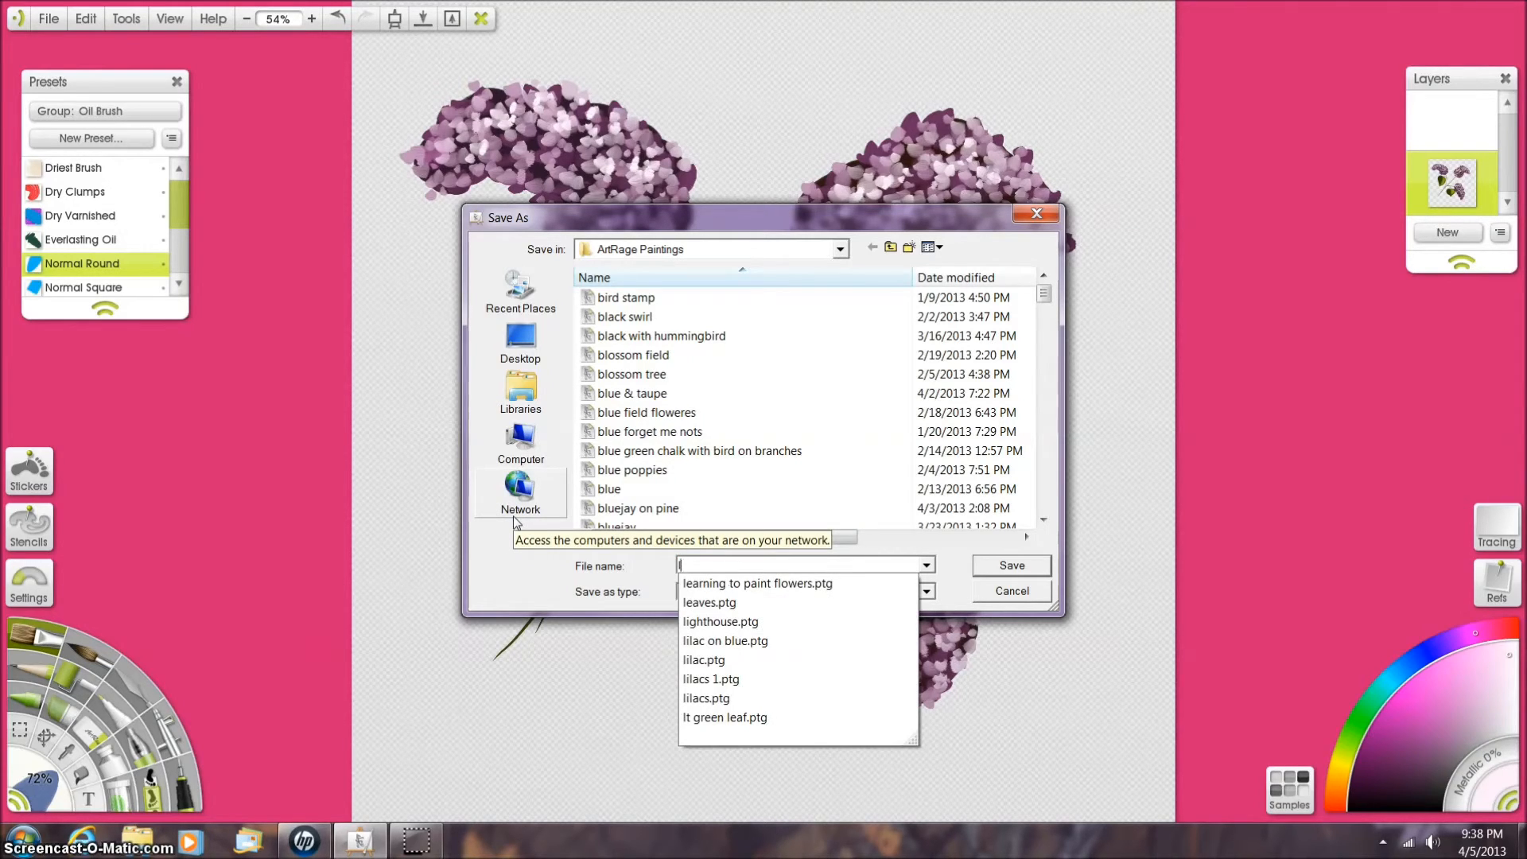
type("ilac 2")
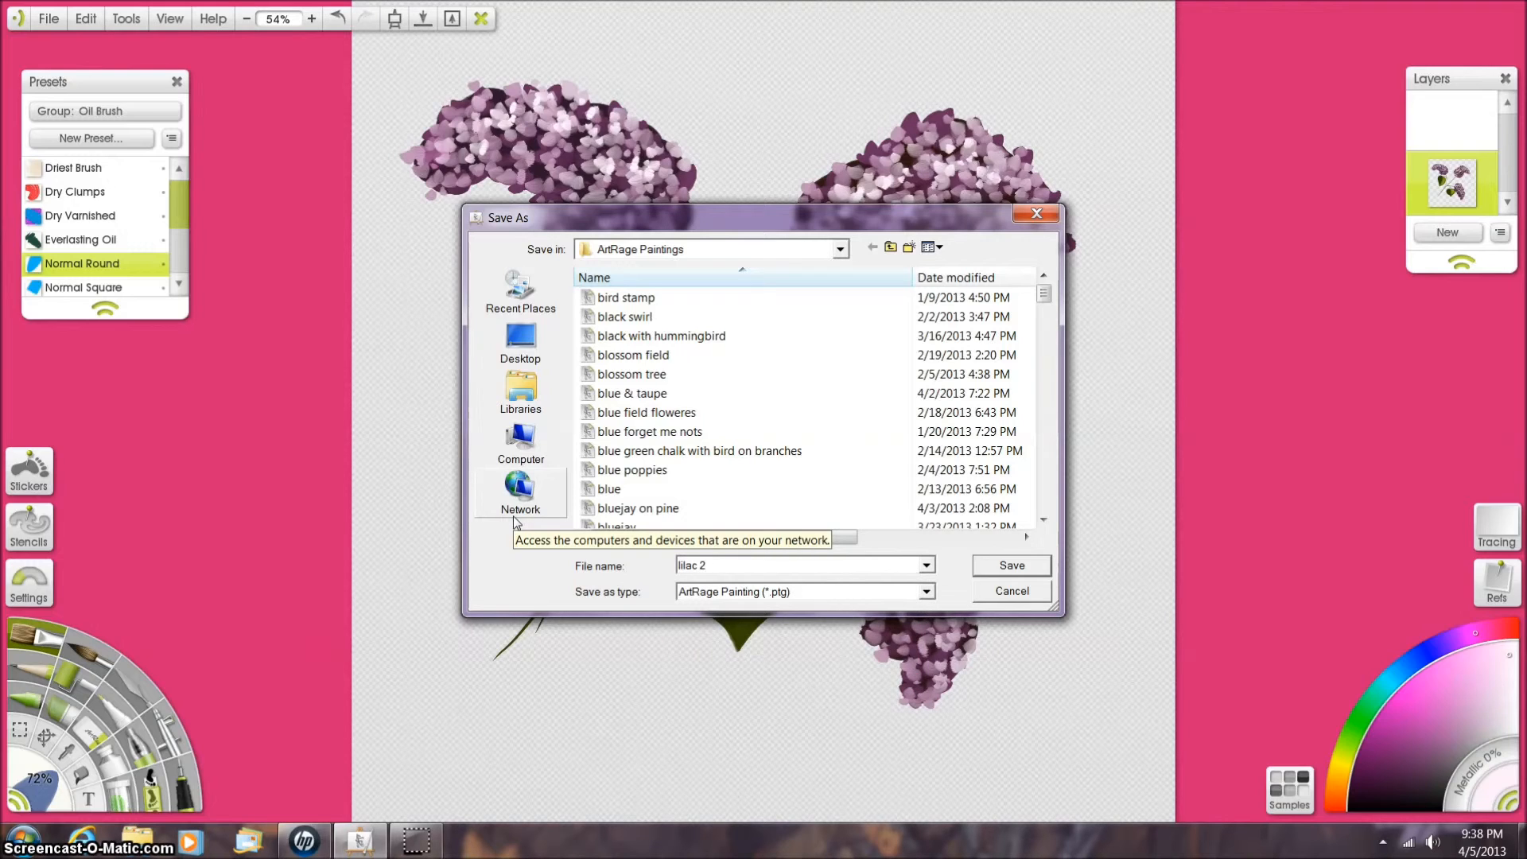
left_click(1008, 565)
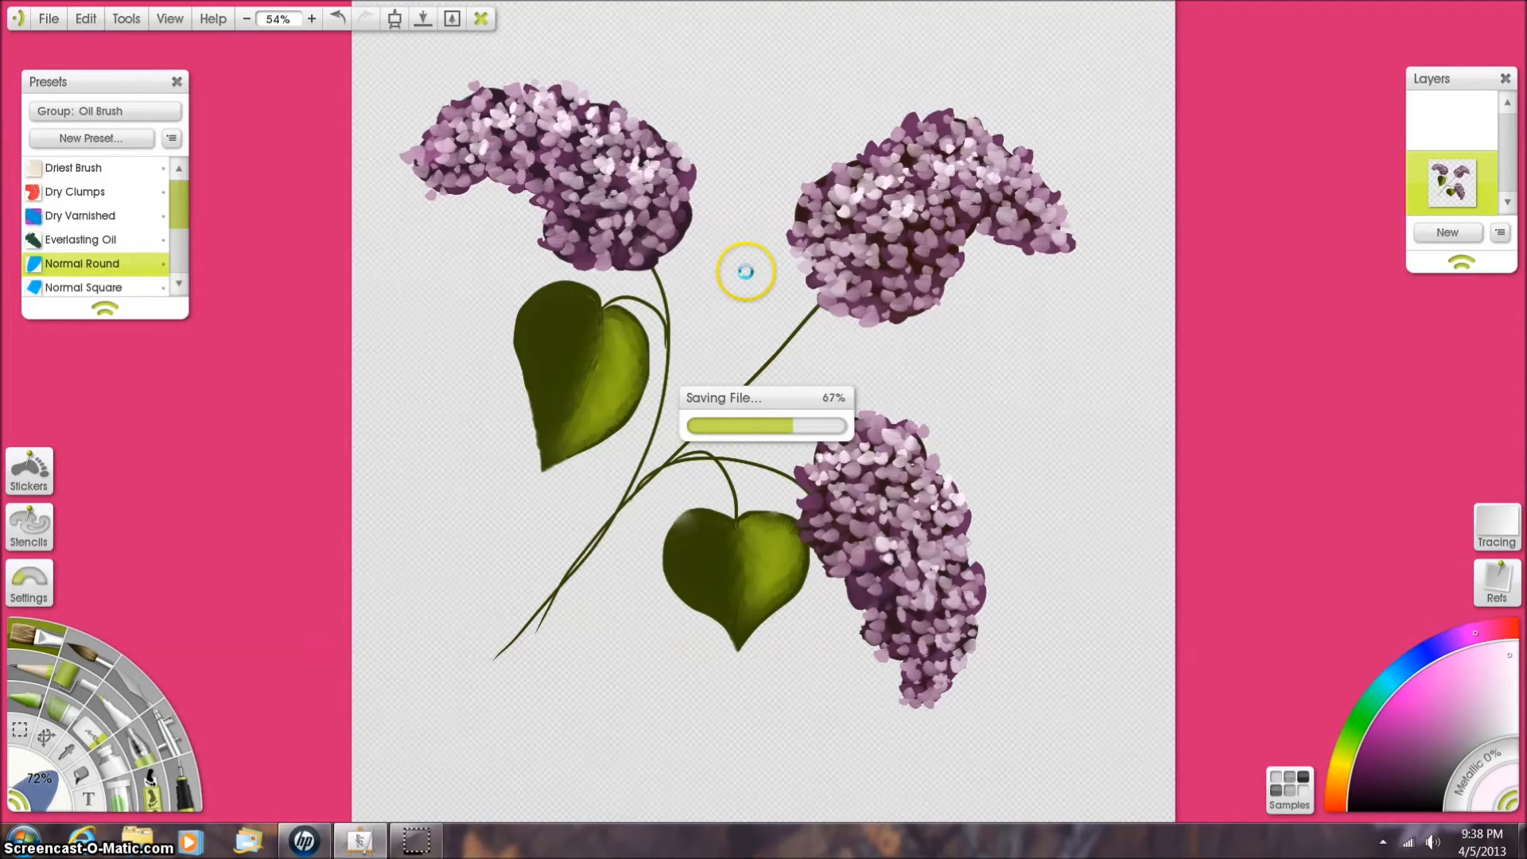
- Export the painting as the PNG image lilac 2 into the new pngs folder
left_click(42, 24)
left_click(89, 129)
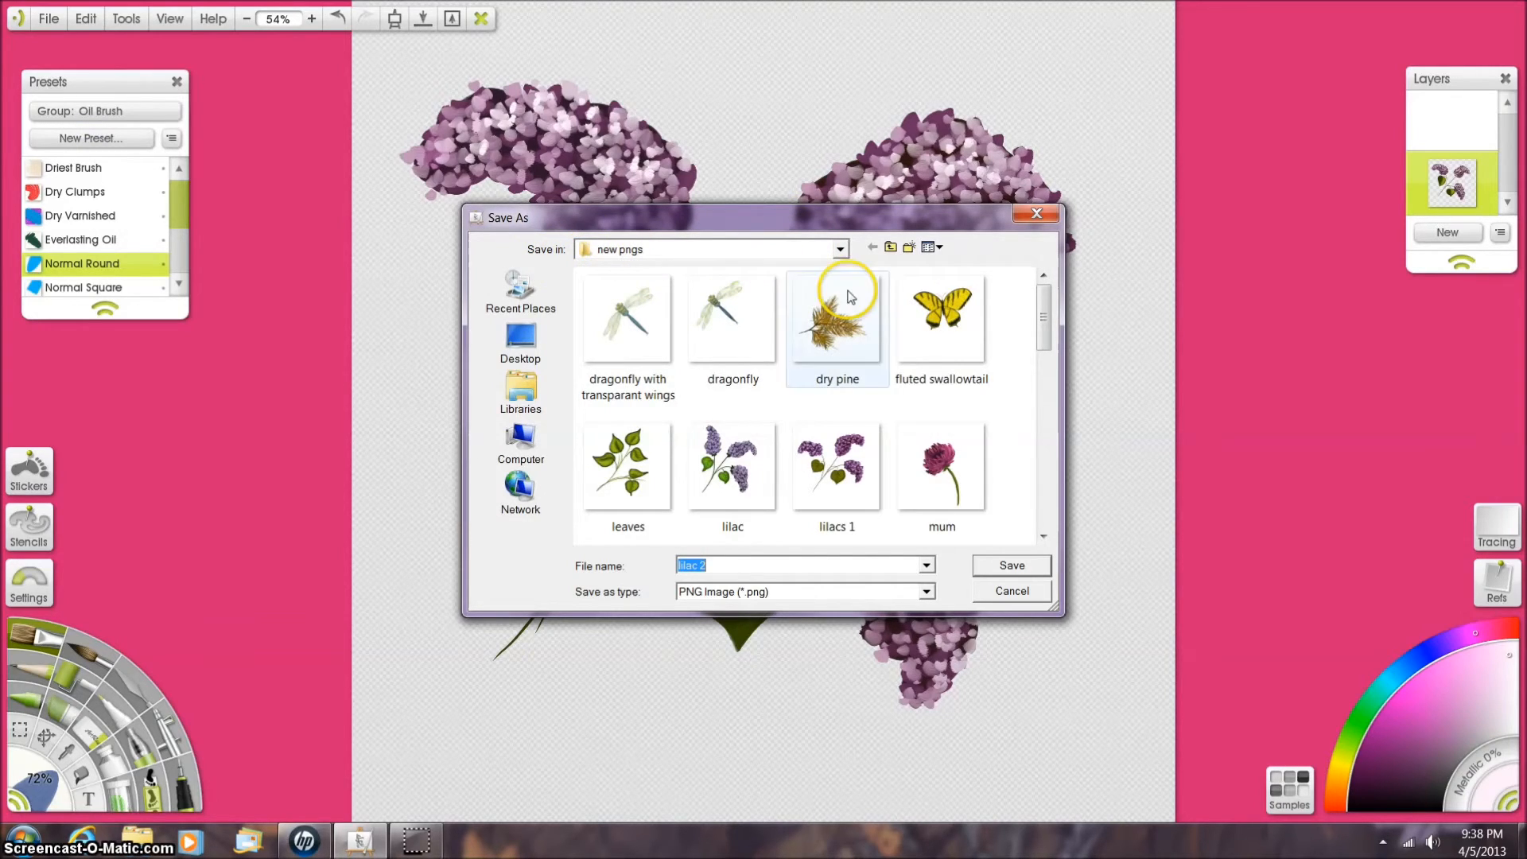
left_click(1034, 566)
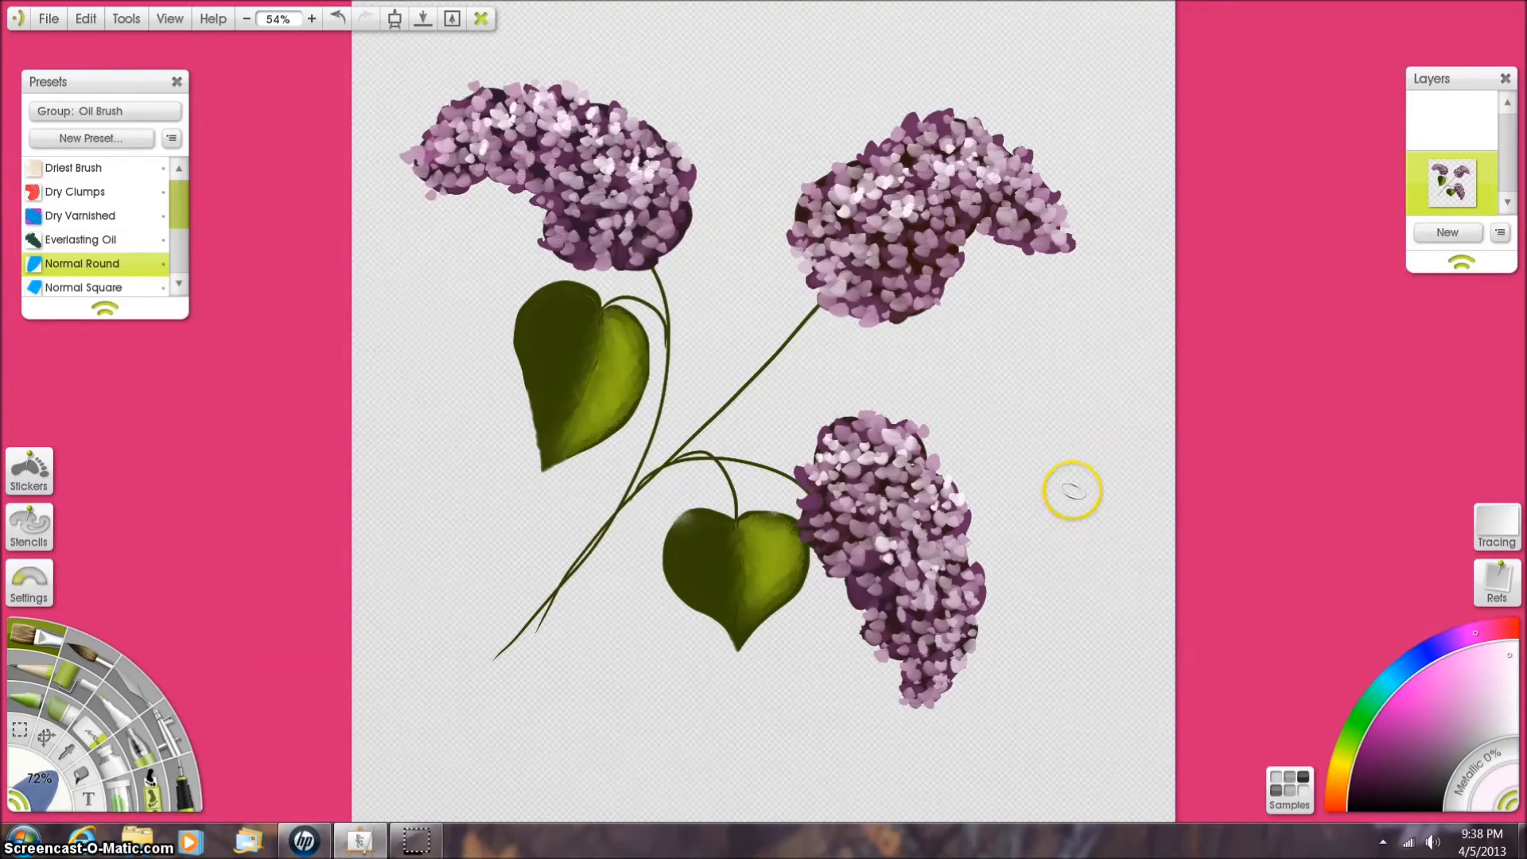
- Start a new sticker sheet in the floral group and load the lilac 2 image as its upper-layer color
left_click(32, 468)
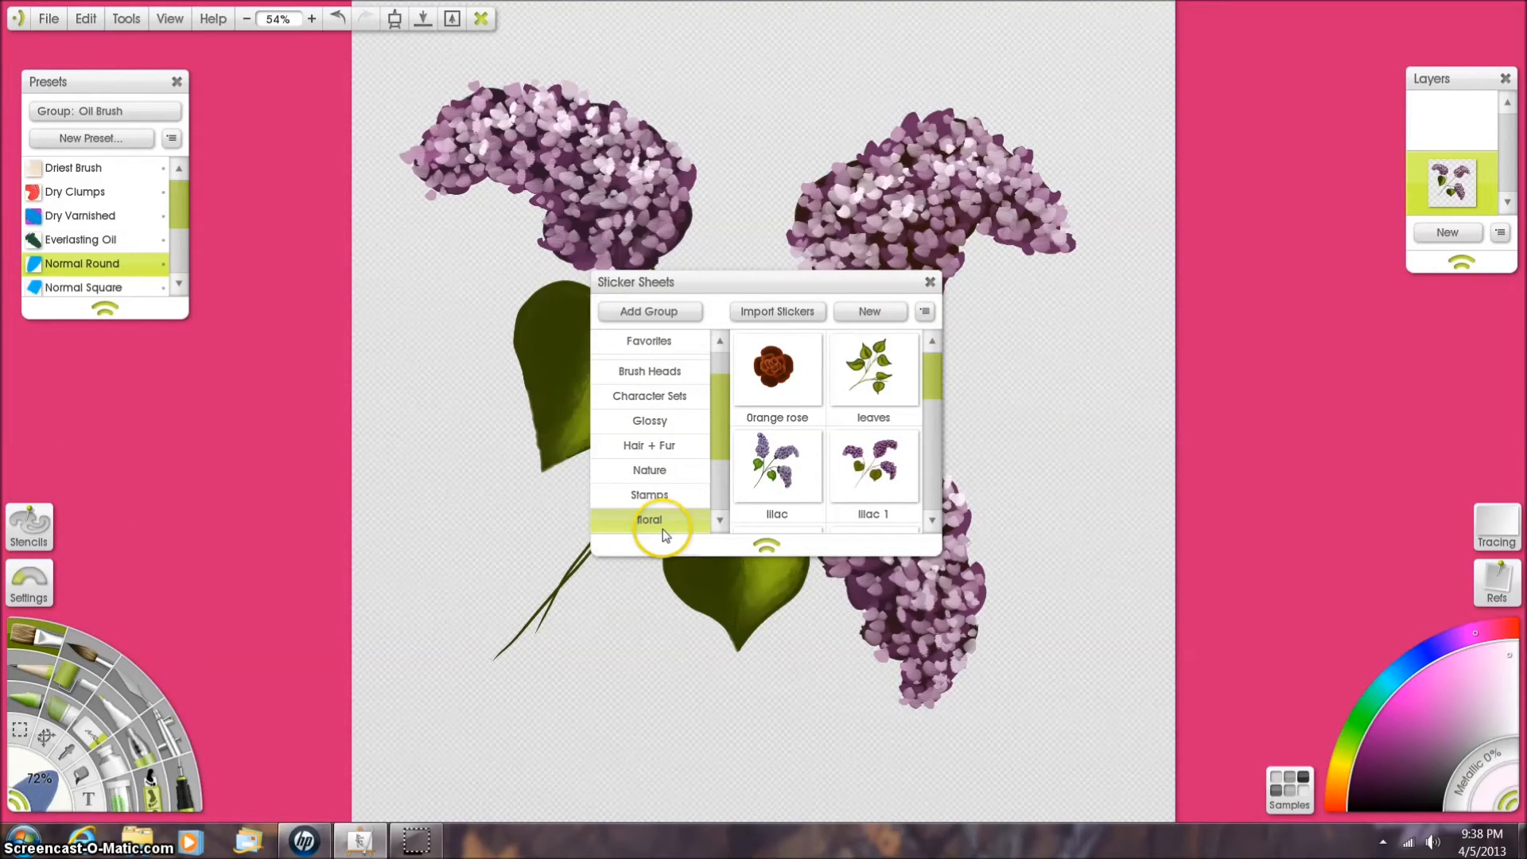
left_click(875, 314)
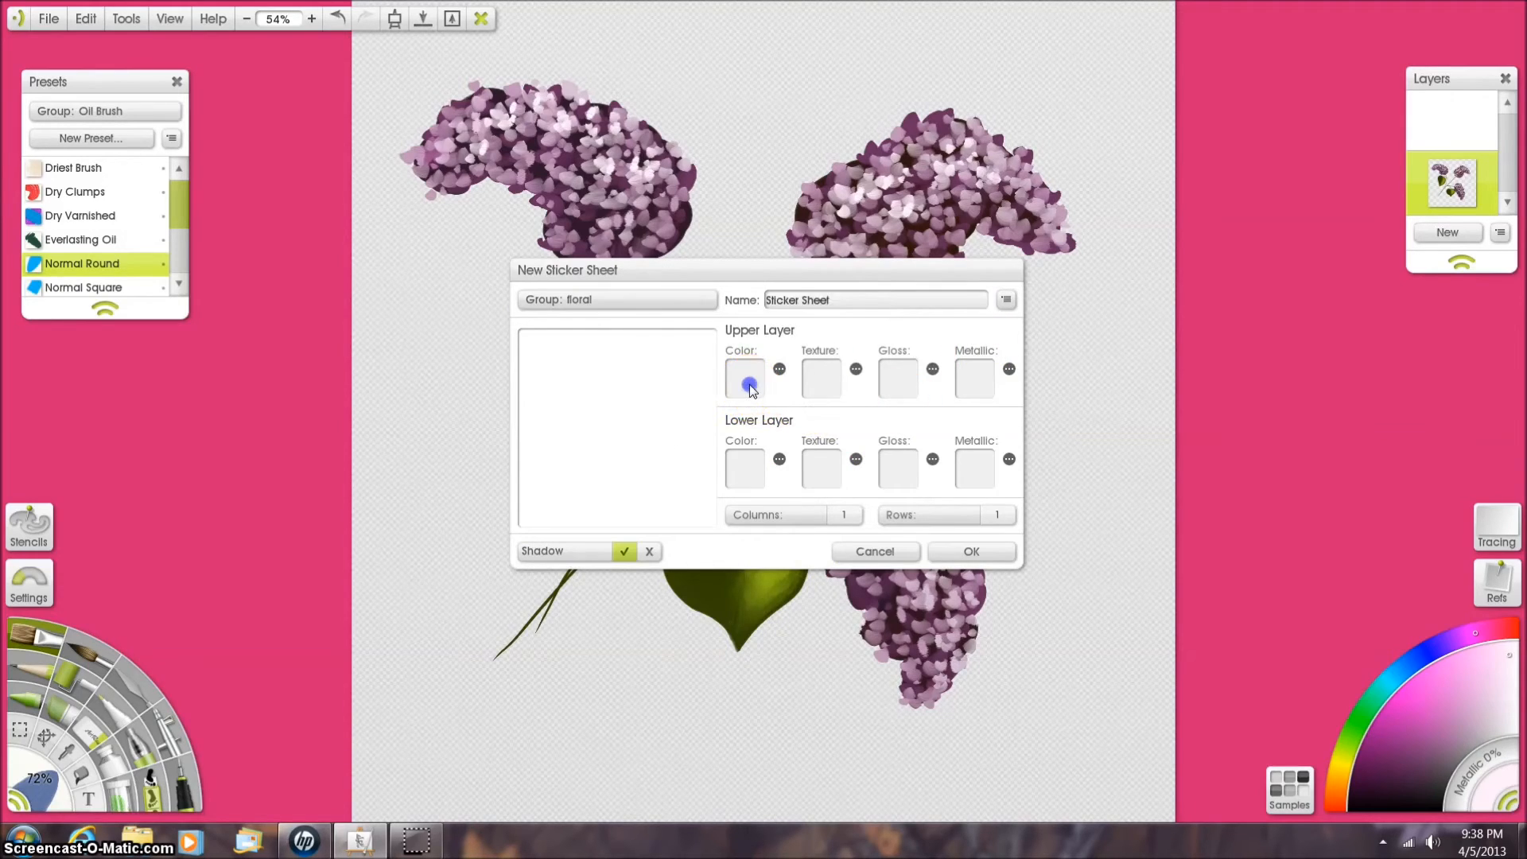
left_click(750, 388)
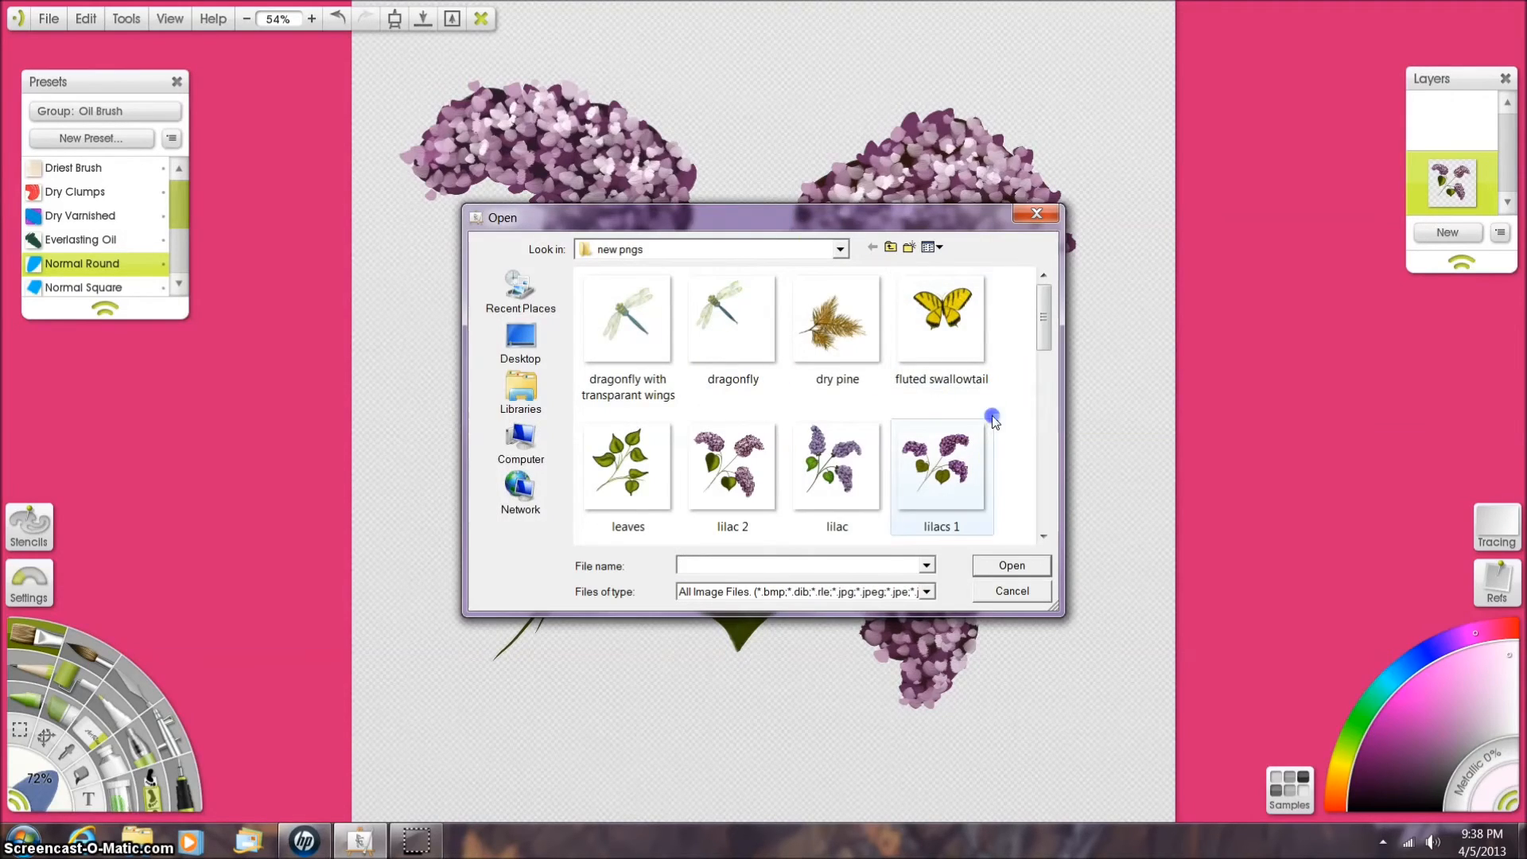
left_click(730, 461)
left_click(989, 567)
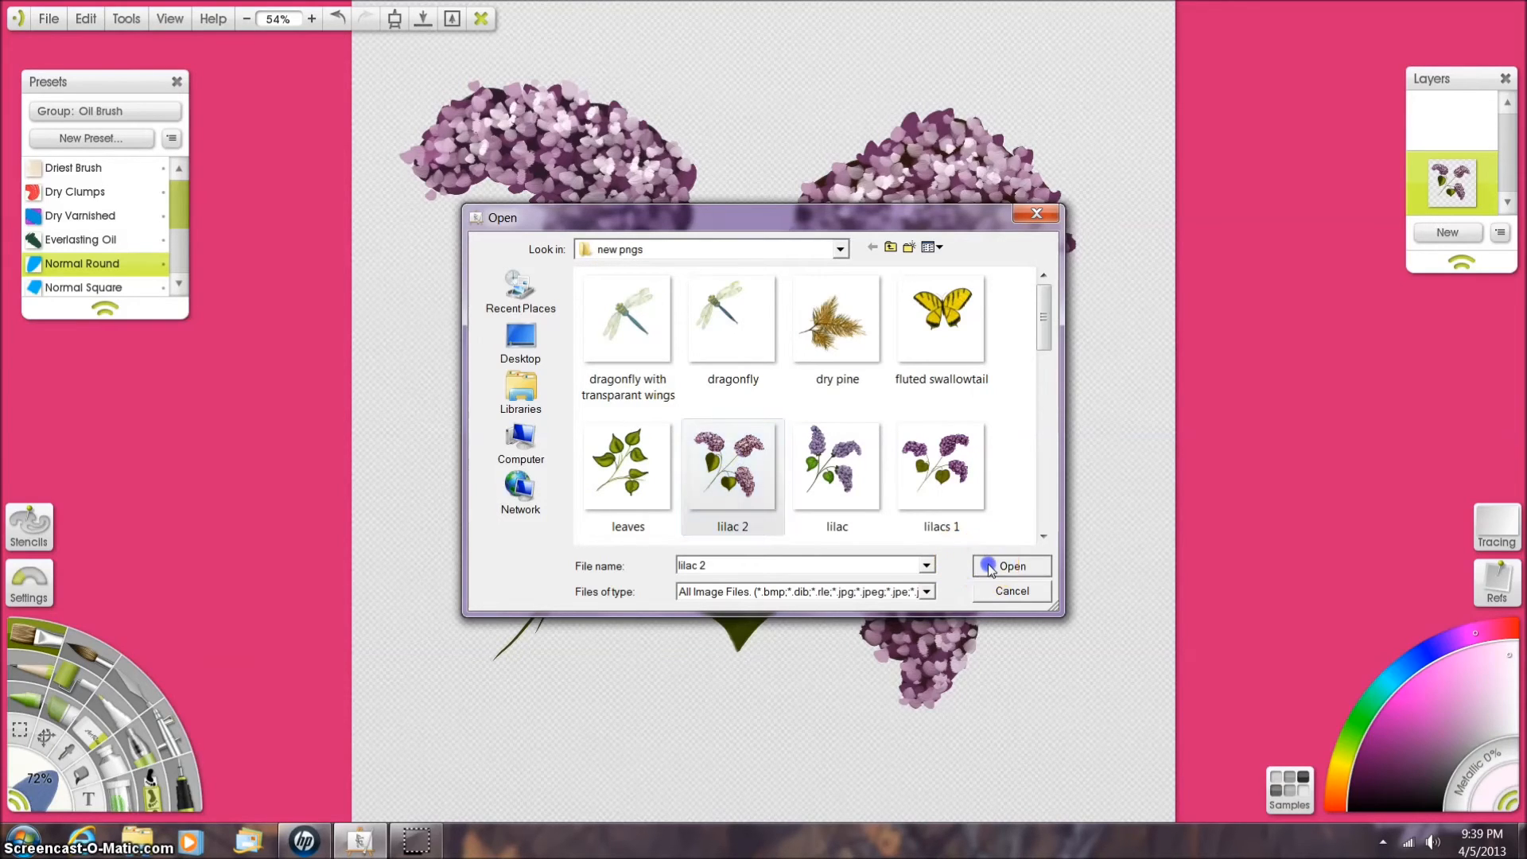
- Name the sticker sheet lilac 2, create it, check it in the floral group and close the sticker sheets
double_click(853, 305)
key("BackSpace")
type("lilac 2")
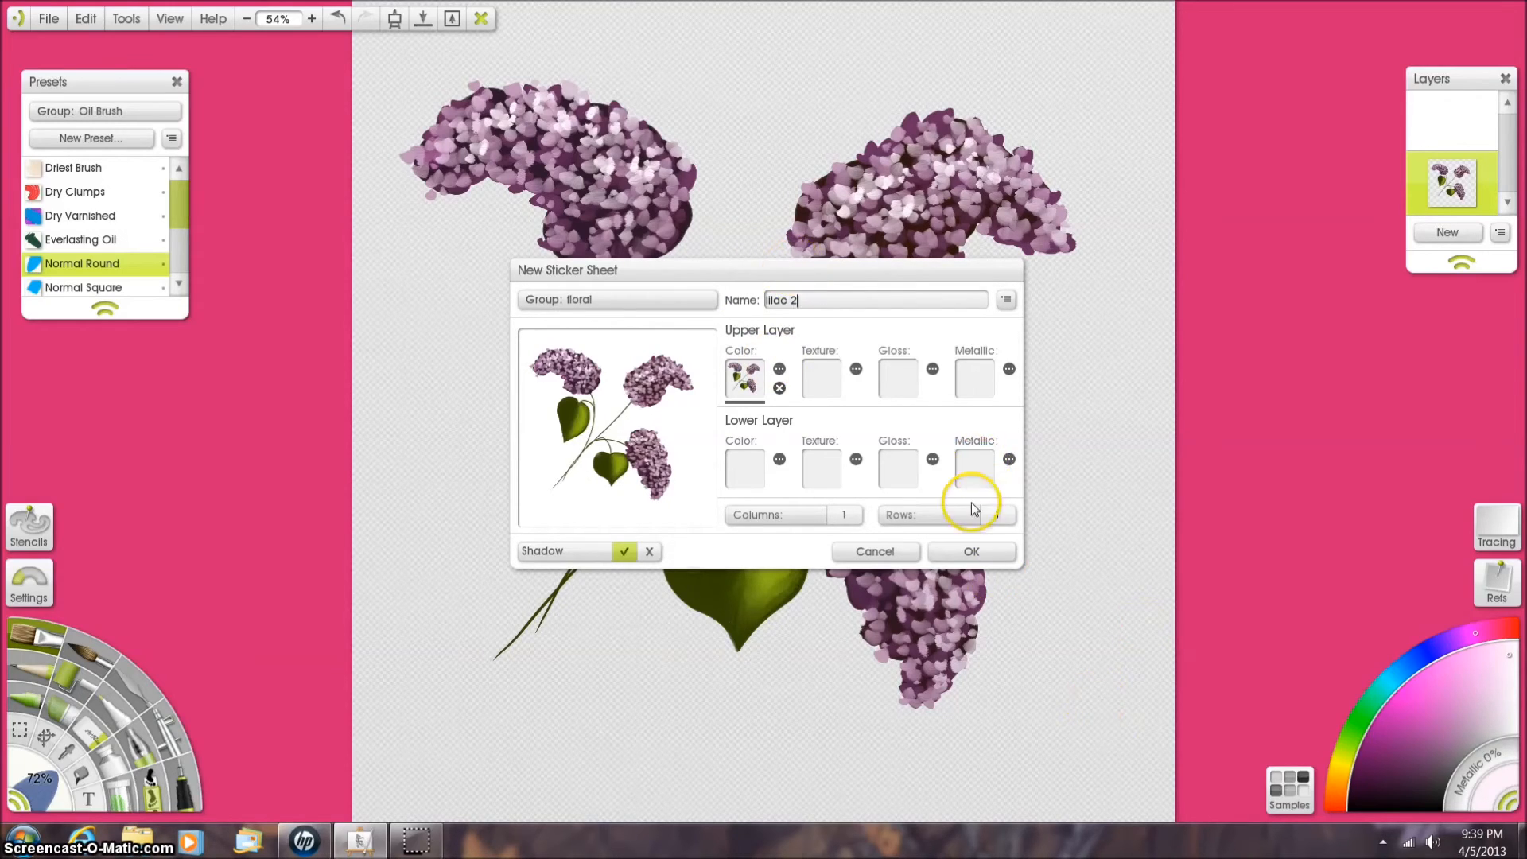
left_click(978, 561)
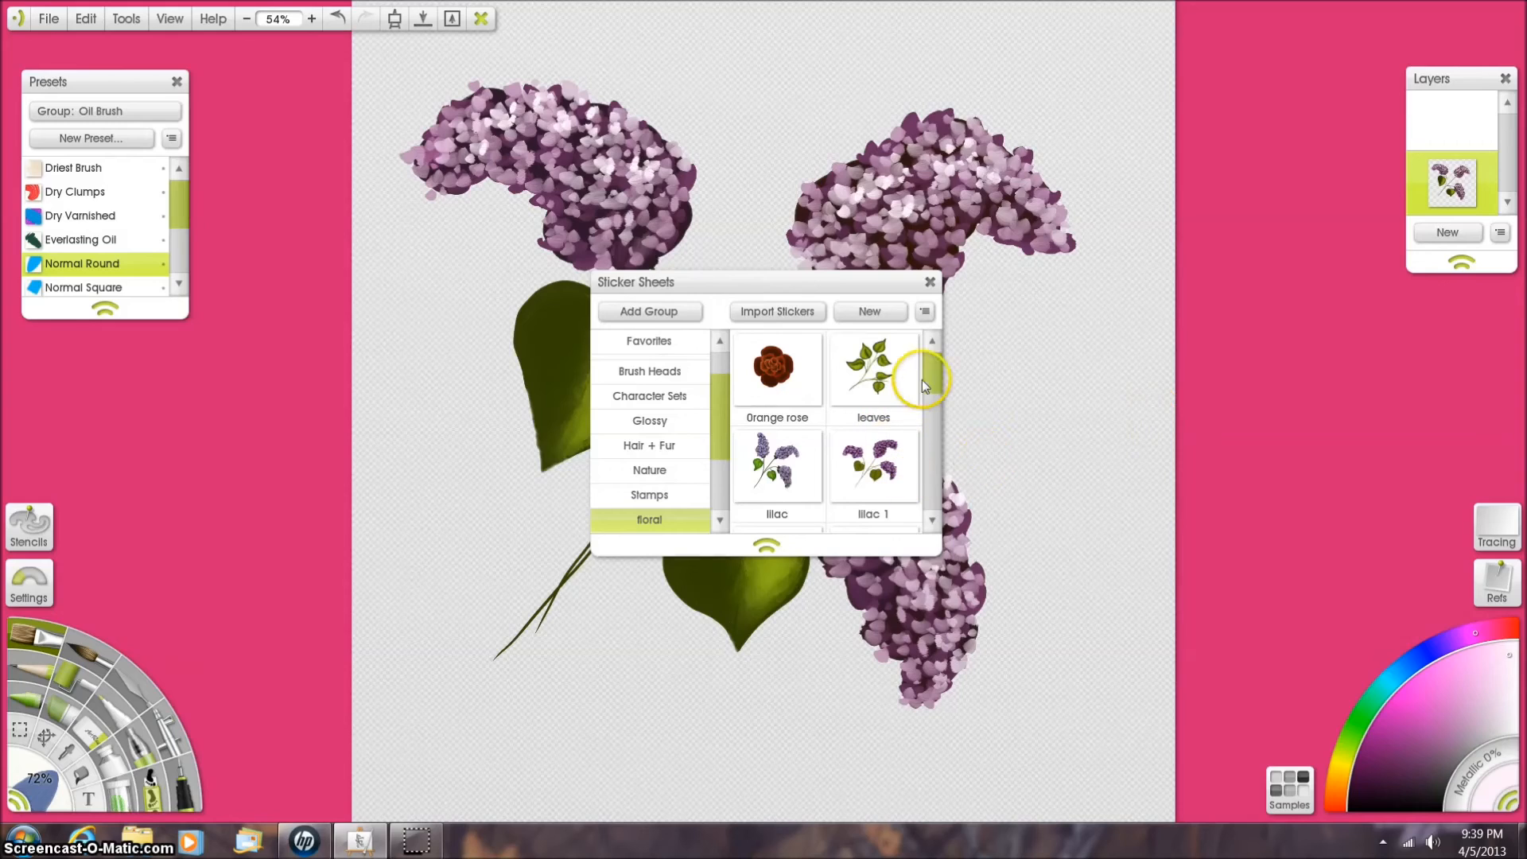
scroll(934, 365, "down", 1)
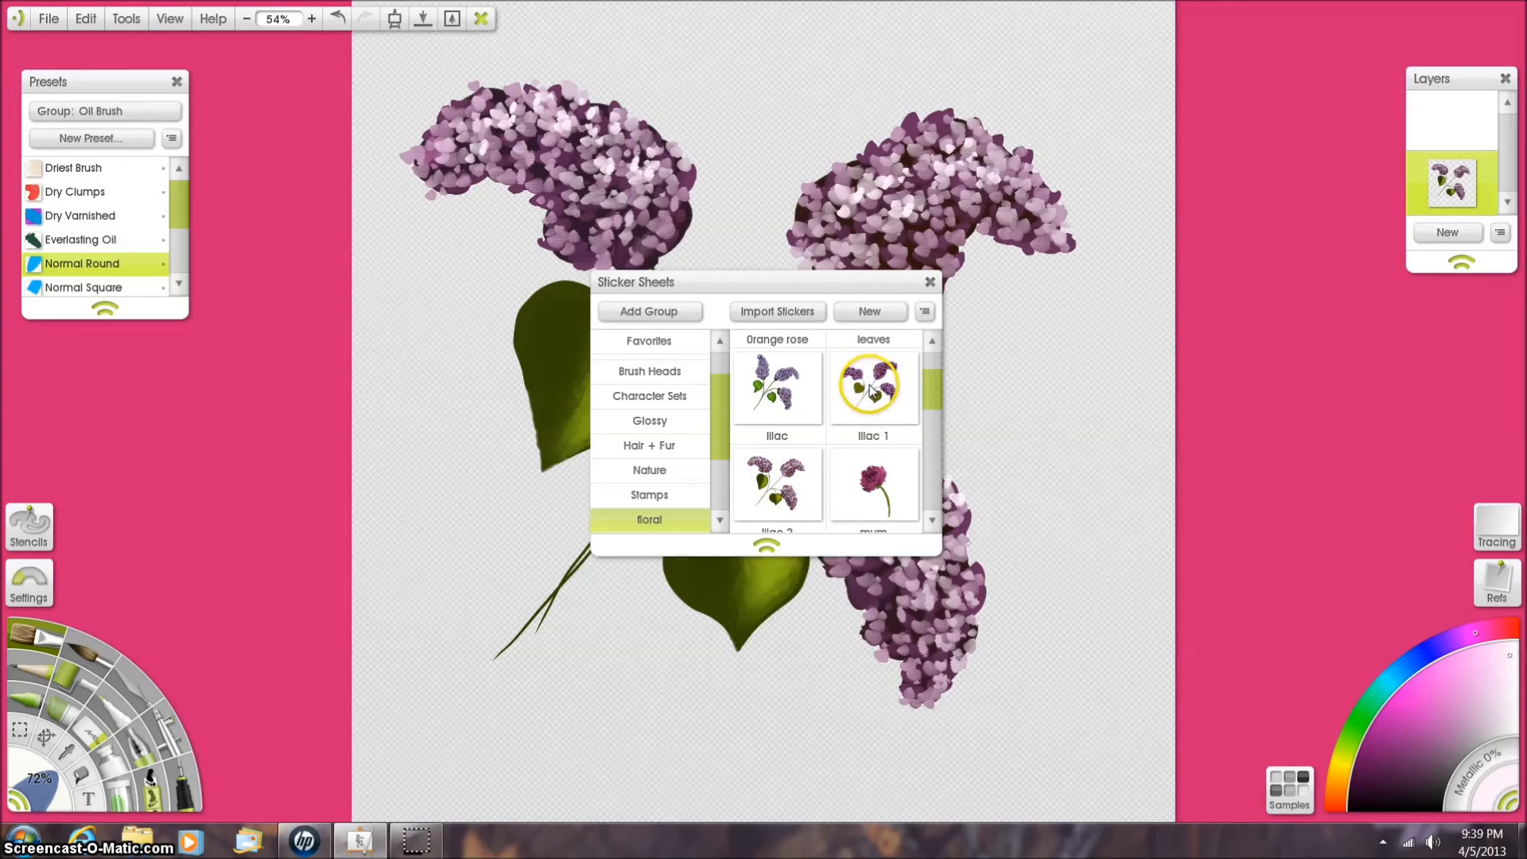
left_click(929, 284)
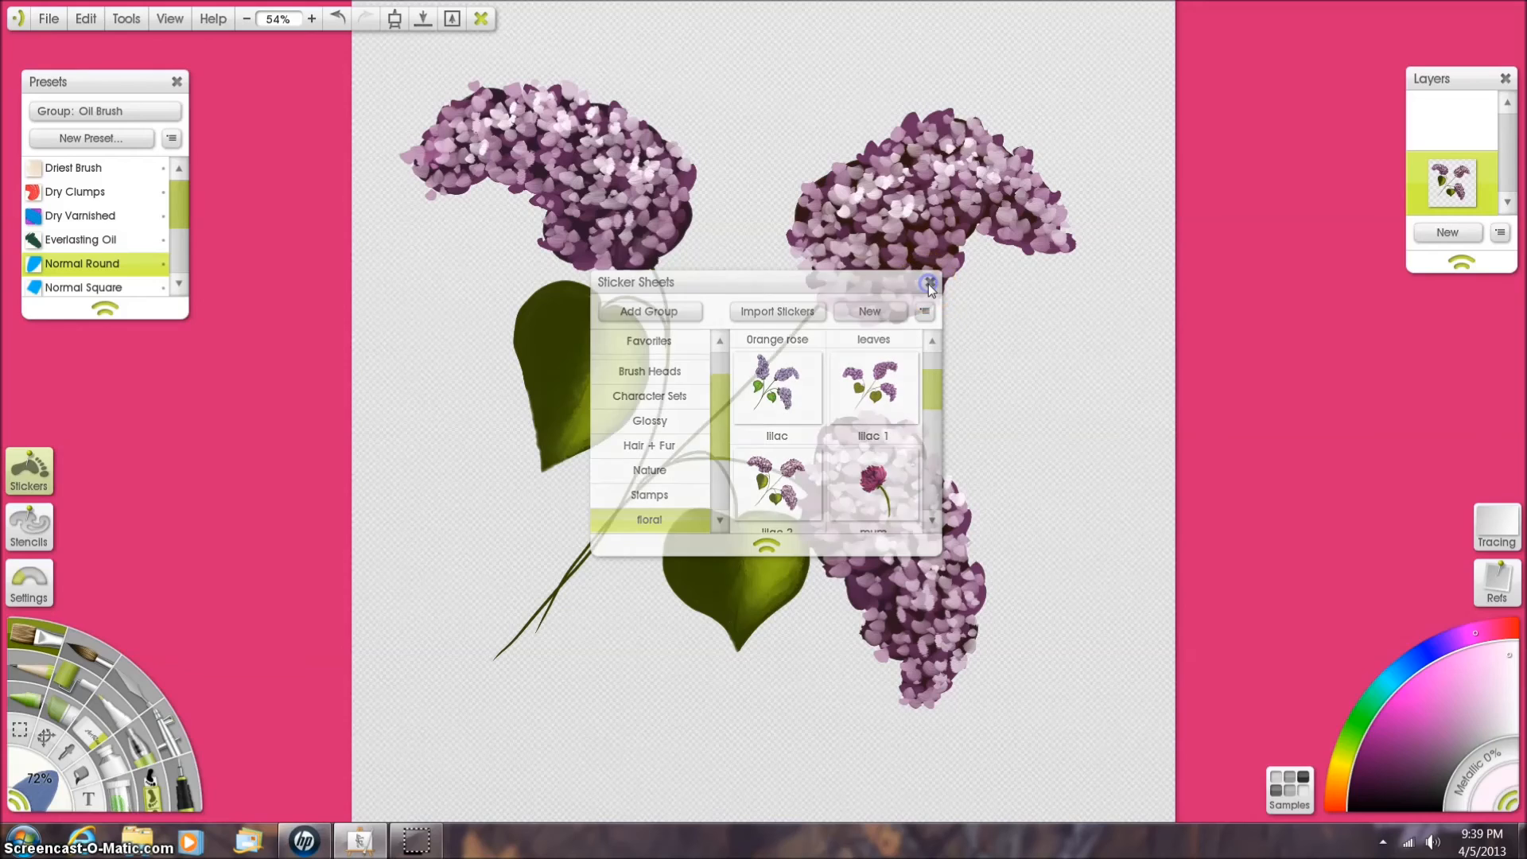